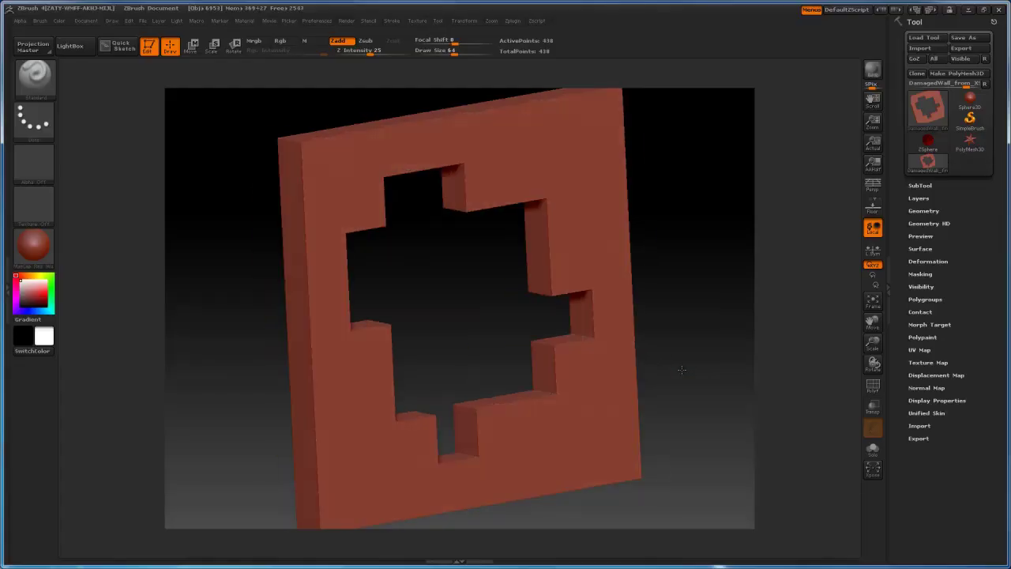
- Subdivide the damaged wall mesh up to subdivision level 7
key("shift+f")
key("shift+f")
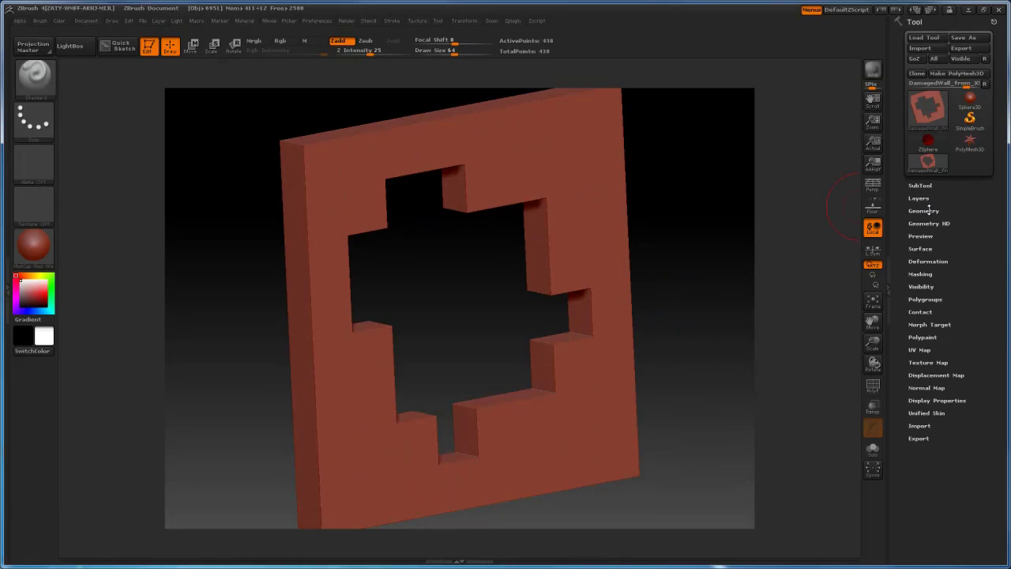
left_click(923, 211)
left_click(930, 270)
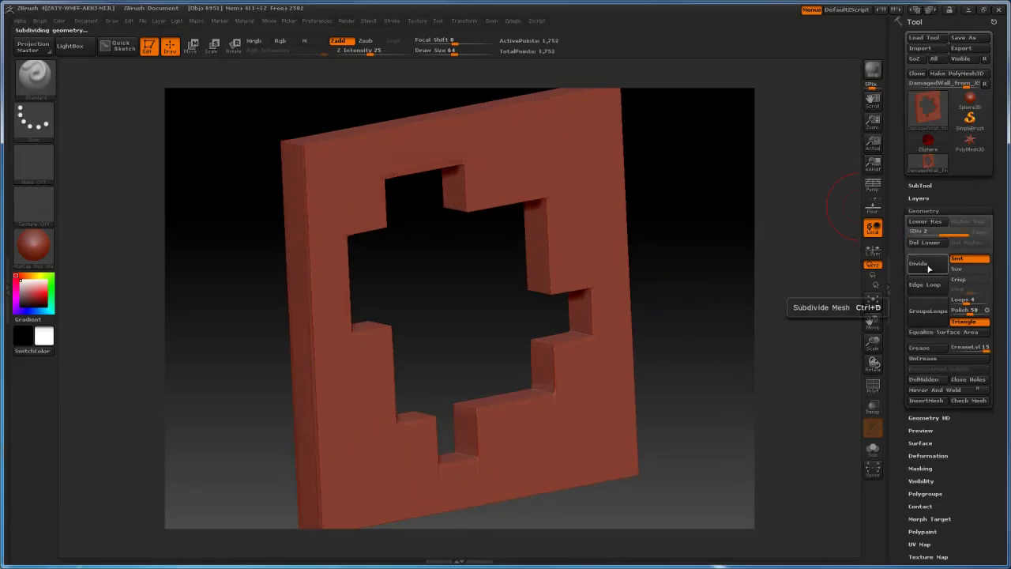
left_click(929, 269)
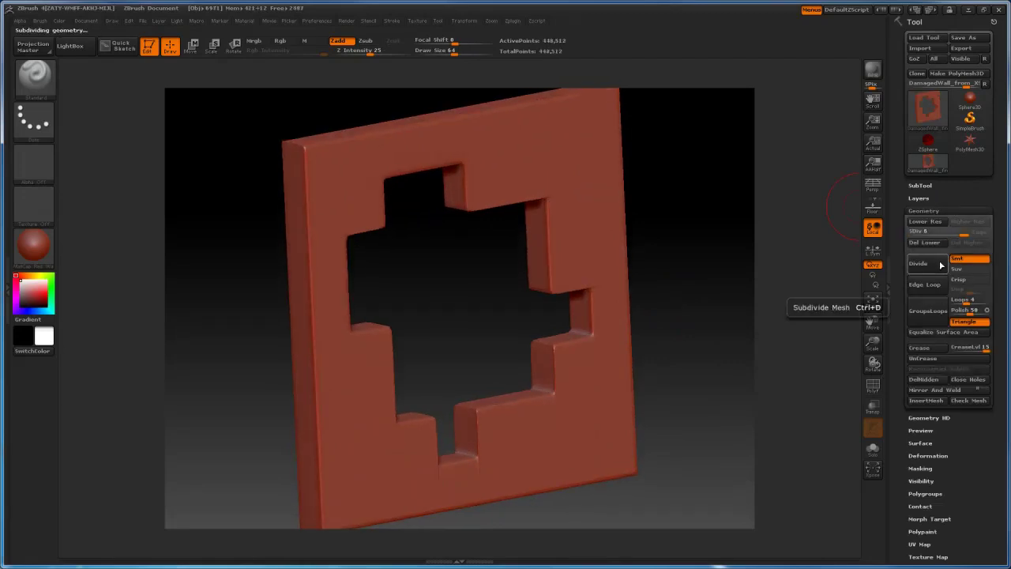
mouse_move(931, 99)
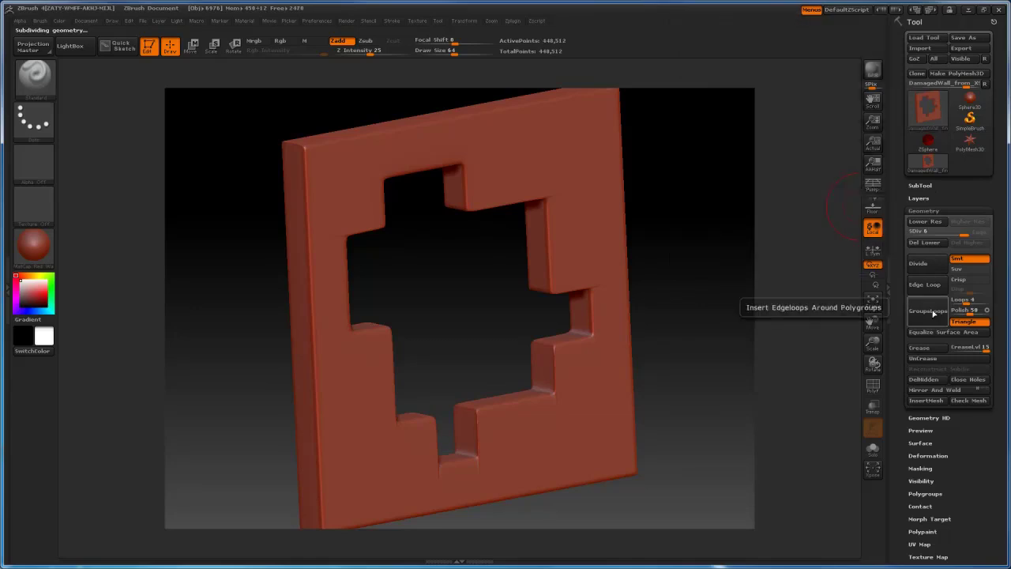
left_click(921, 263)
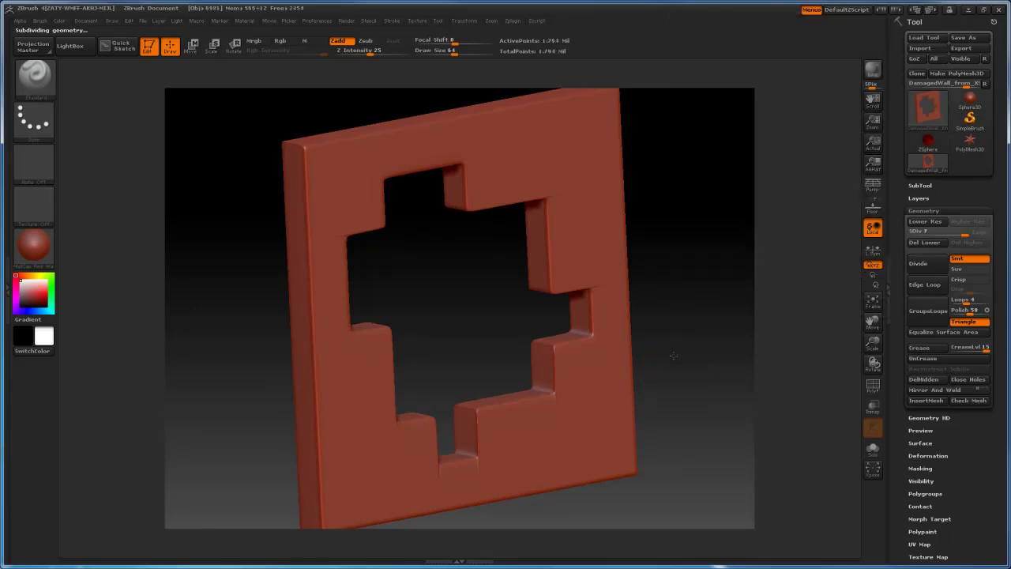
- Add a new sculpting layer to the wall and name it "Edge Damage 1 1"
left_click_drag(669, 355, 404, 300)
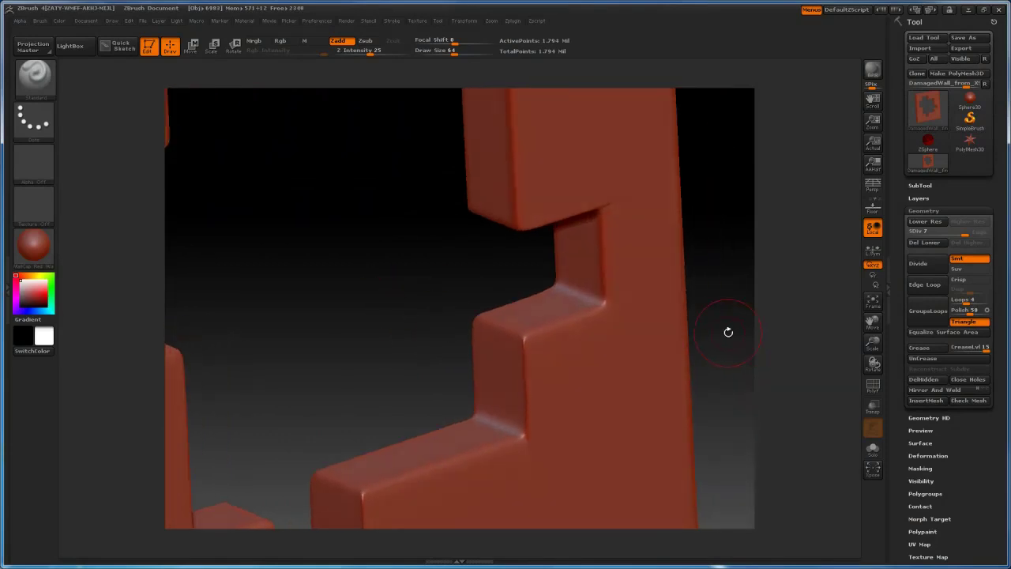
left_click(924, 211)
left_click(918, 199)
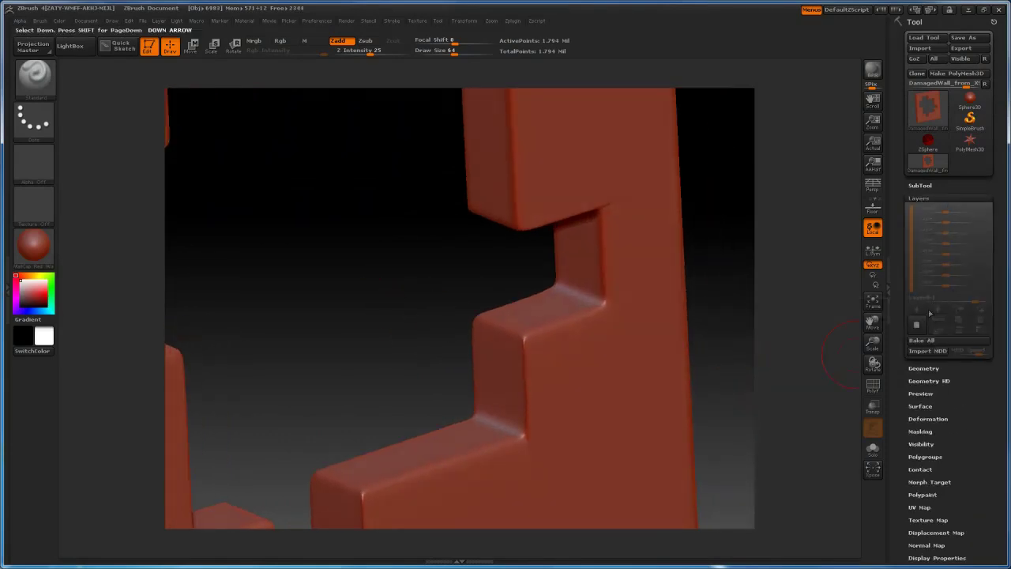
left_click_drag(723, 284, 702, 273)
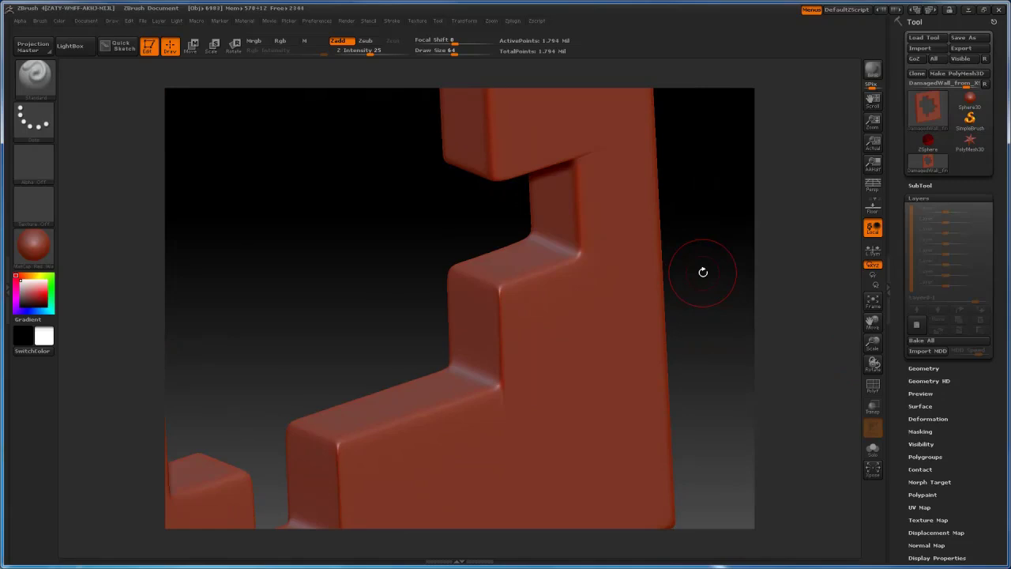
left_click(918, 327)
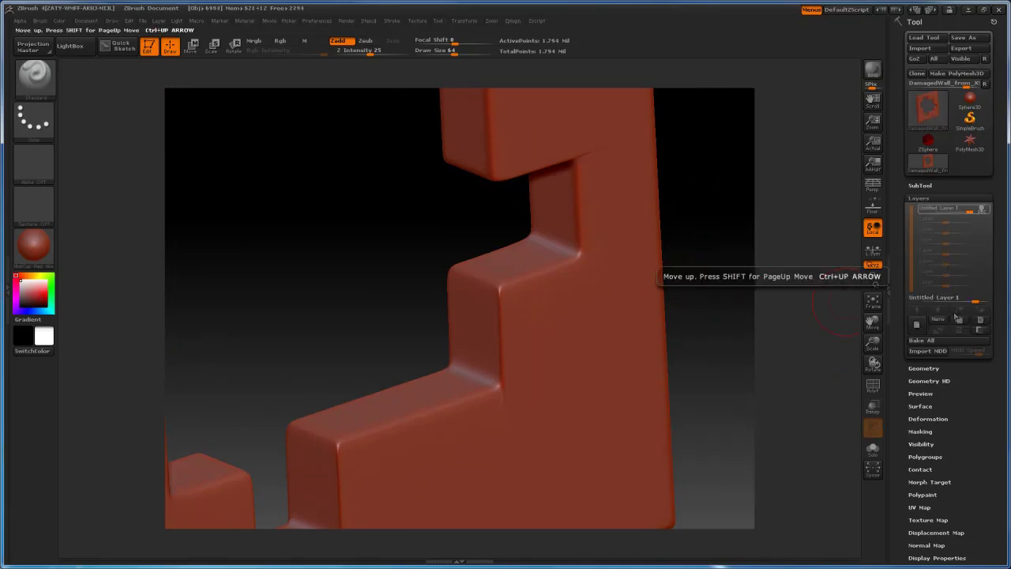
left_click(937, 319)
type("Edge Da")
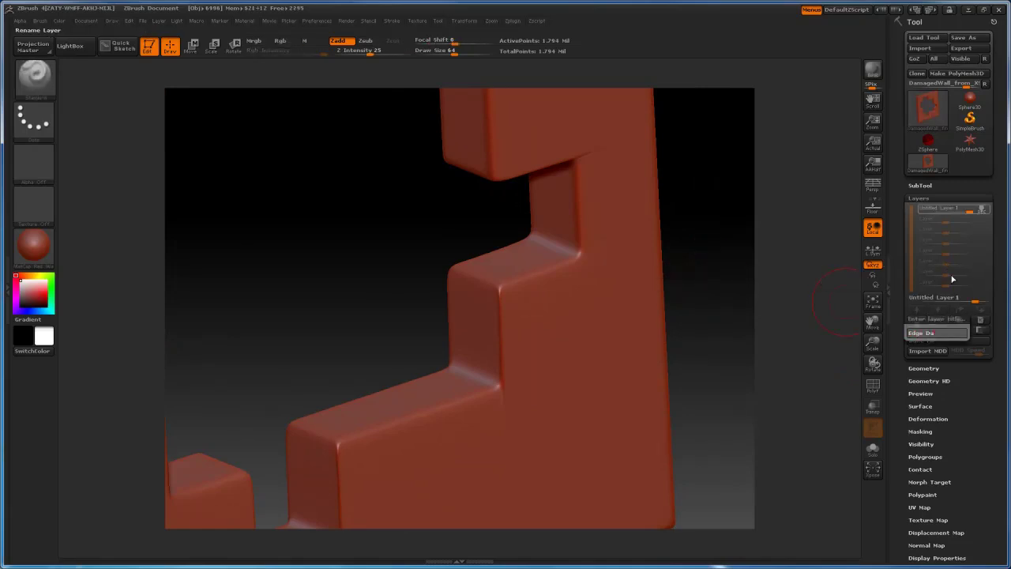
type("mage 1 1")
key("Return")
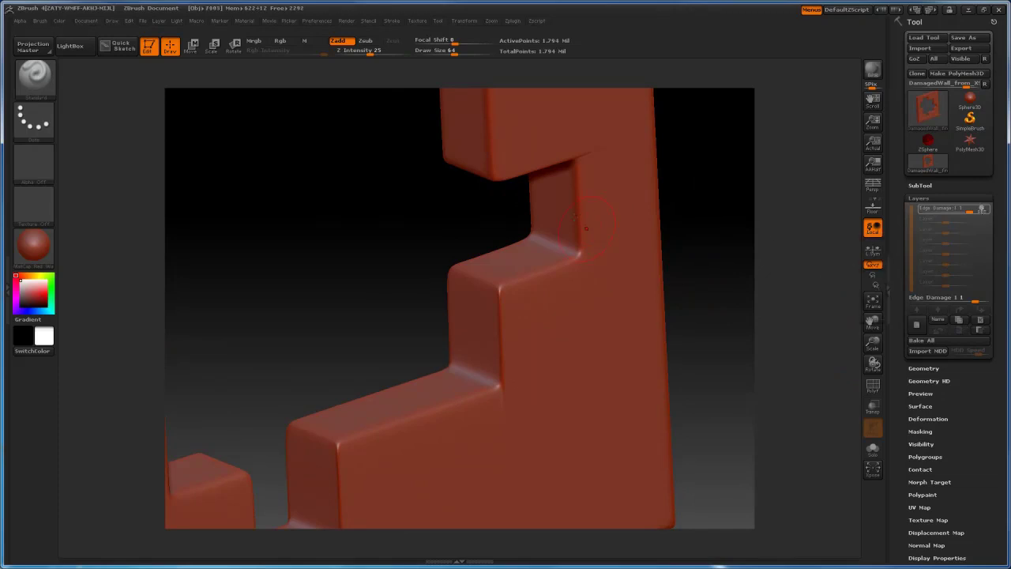
- Choose the MalletFast brush for sculpting the edge damage
key("space")
left_click(549, 254)
key("m")
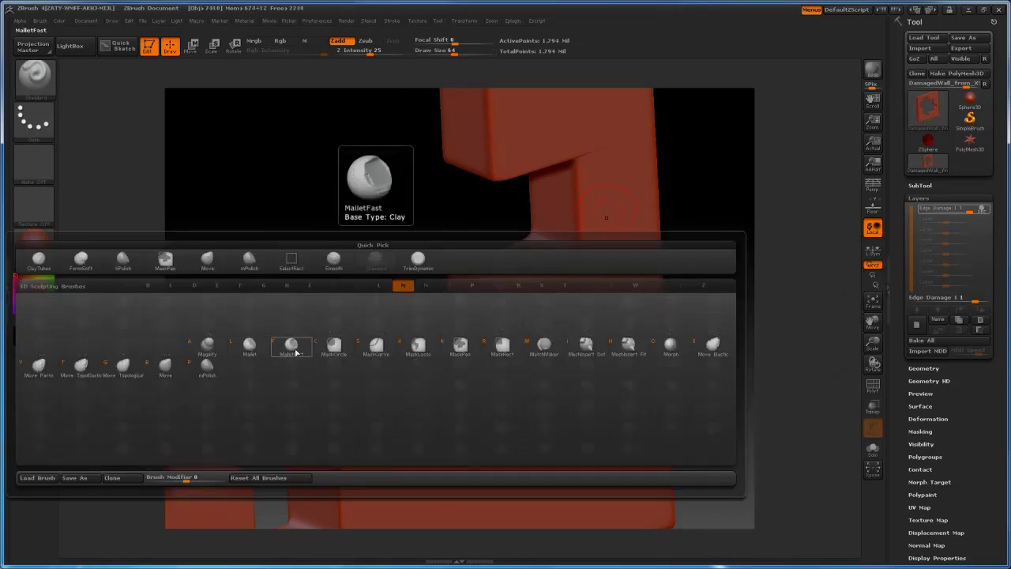
left_click(296, 352)
mouse_move(719, 169)
left_mouse_down("alt")
mouse_move(659, 219)
mouse_move(660, 267)
left_mouse_up("alt")
mouse_move(496, 318)
left_mouse_down()
mouse_move(375, 385)
mouse_move(507, 318)
mouse_move(504, 224)
left_mouse_up()
key("ctrl+z")
key("ctrl+z")
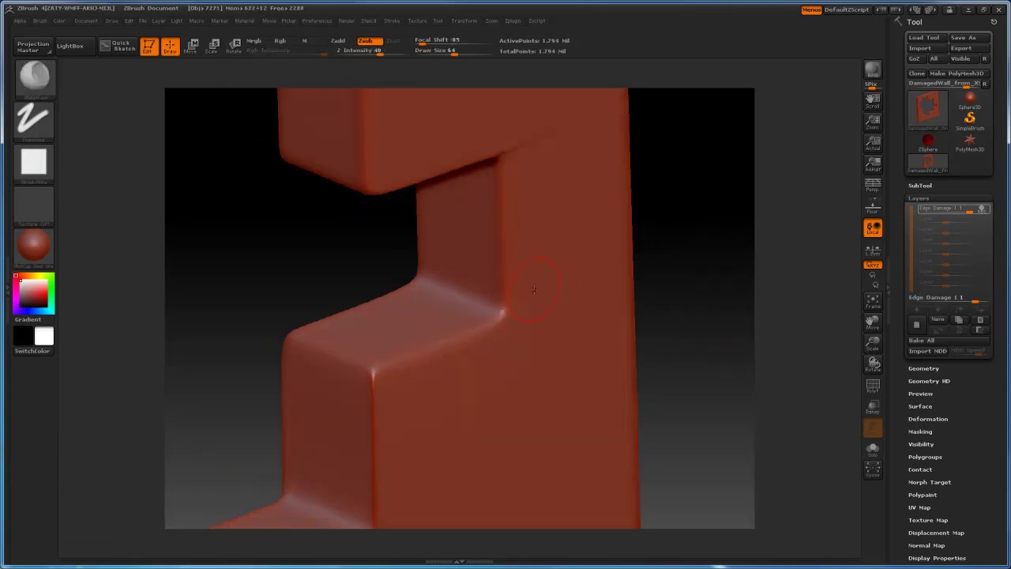
- Activate Z symmetry and carve the front edge of the upper step on the opening's right side
left_click(473, 25)
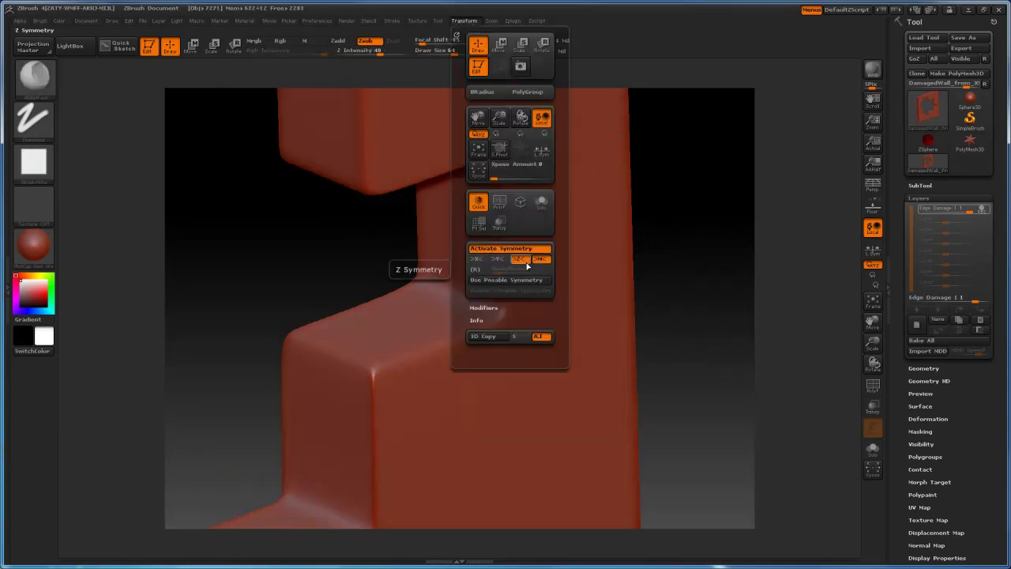
left_click_drag(483, 330, 375, 376)
mouse_move(669, 304)
left_mouse_down()
mouse_move(713, 338)
mouse_move(666, 331)
left_mouse_up()
left_click_drag(432, 327, 419, 354)
key("ctrl+z")
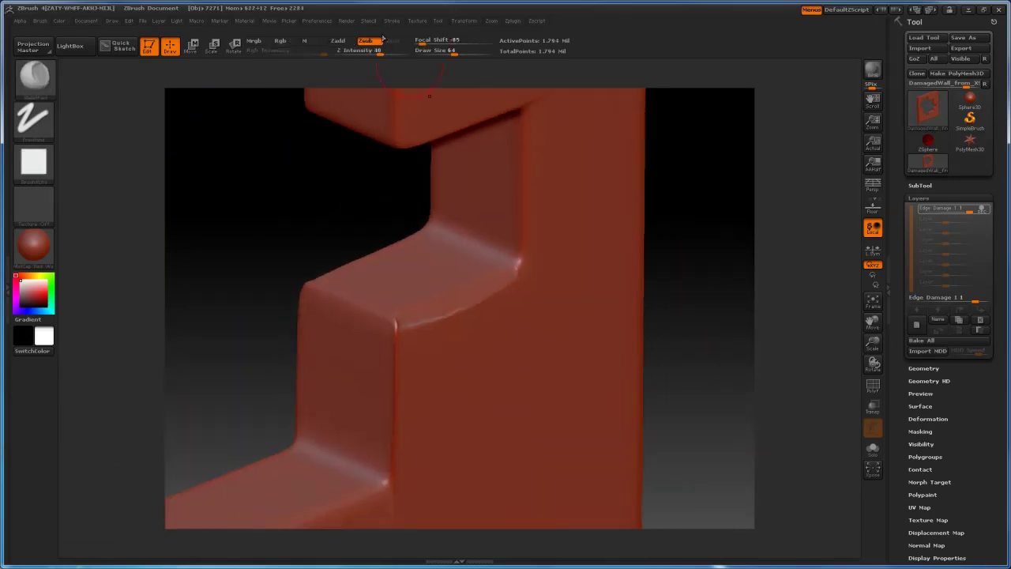
- Lower the brush's Z Intensity to 13 and chip the upper right step's horizontal edge, corner and vertical edge
key("Return")
left_click_drag(426, 229, 322, 273)
left_click_drag(512, 272, 398, 337)
mouse_move(700, 283)
left_mouse_down("alt")
mouse_move(699, 241)
mouse_move(672, 235)
left_mouse_up("alt")
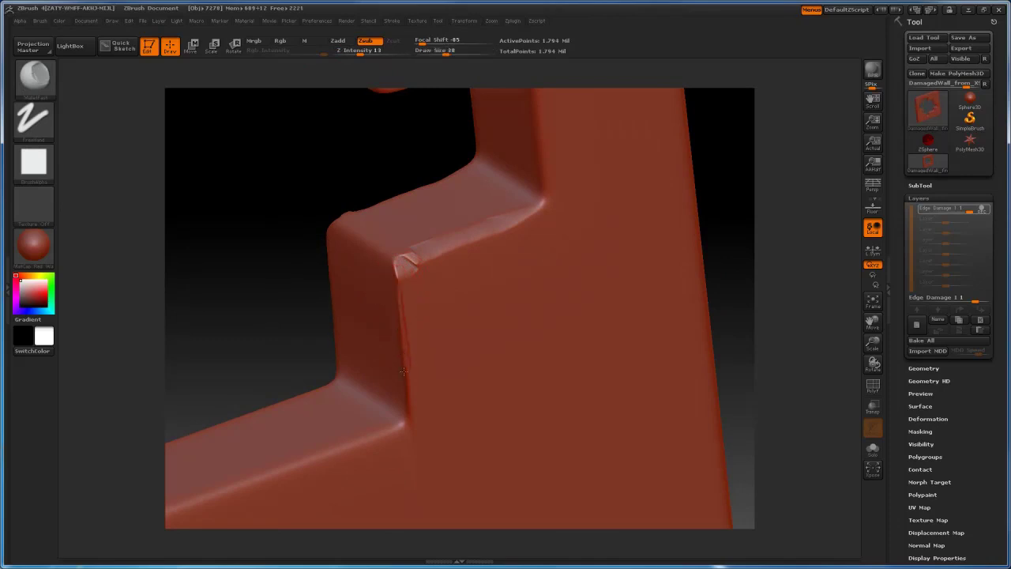
mouse_move(703, 310)
left_mouse_down()
mouse_move(498, 282)
mouse_move(649, 204)
left_mouse_up()
key("s")
left_click(554, 276)
left_click_drag(553, 273, 387, 335)
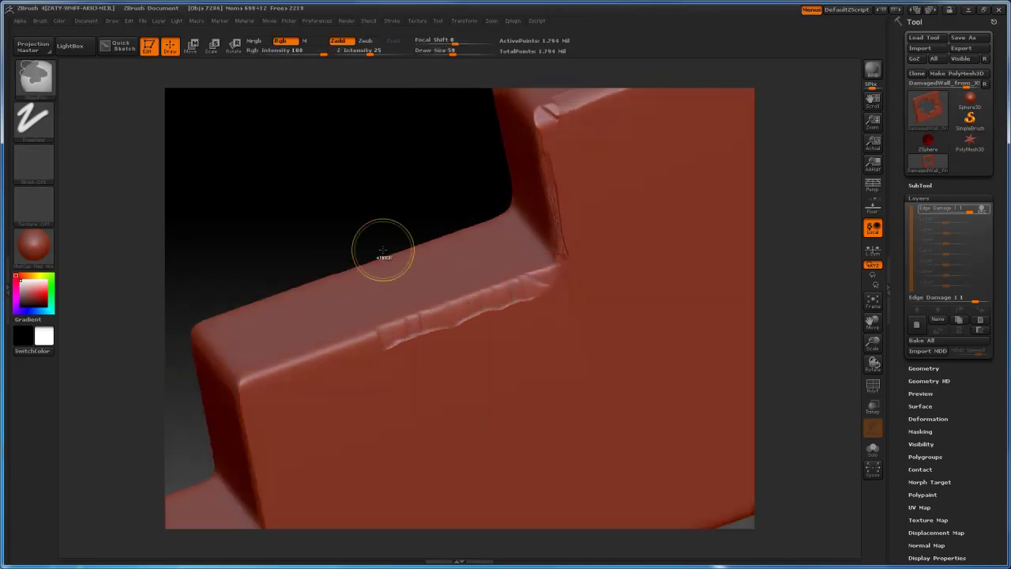
key("ctrl+z")
- Adjust the brush size and chip the long lower-right ledge's front edge and the vertical edge descending from it
key("s")
left_click(530, 277)
left_click_drag(553, 273, 238, 385)
mouse_move(364, 207)
left_mouse_down("alt")
mouse_move(417, 166)
mouse_move(505, 162)
left_mouse_up("alt")
left_click_drag(481, 271, 465, 360)
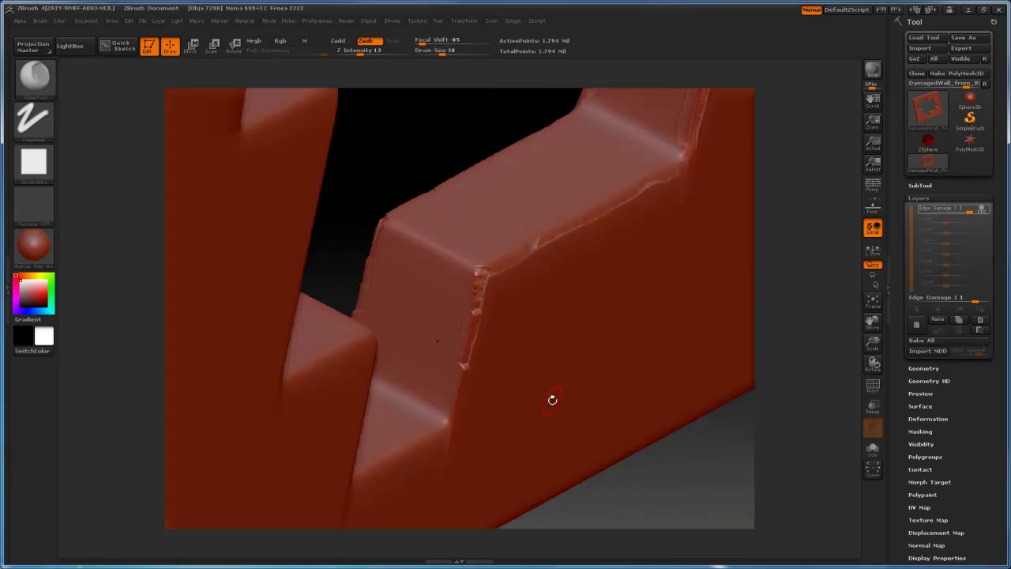
- Chip the floor edge of the bottom notch, its left vertical edge and the adjoining lower-left ledge
left_click_drag(551, 400, 616, 390)
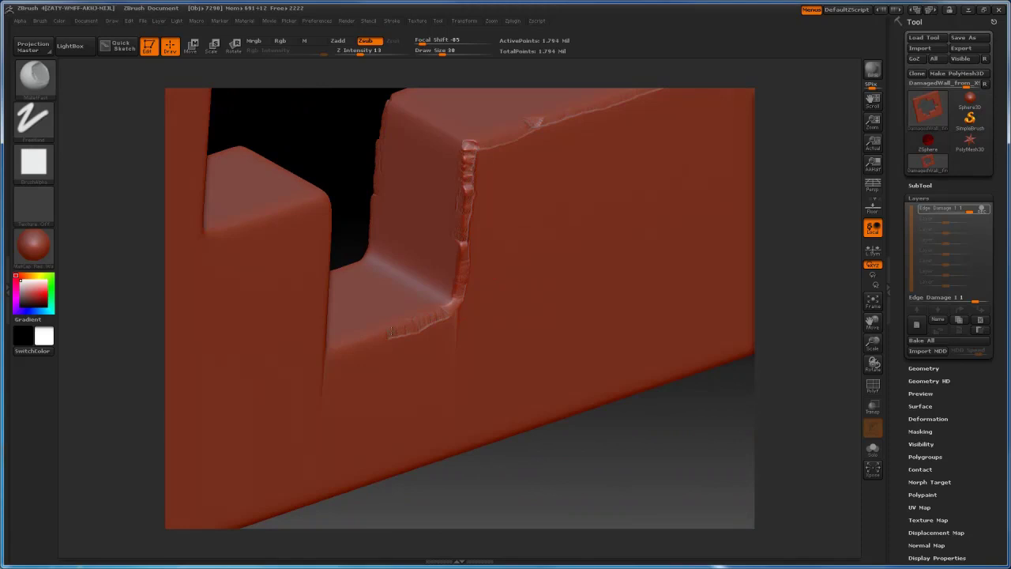
left_click_drag(391, 331, 351, 346)
mouse_move(367, 225)
left_mouse_down()
mouse_move(324, 241)
mouse_move(438, 207)
left_mouse_up()
left_click_drag(441, 310, 404, 306)
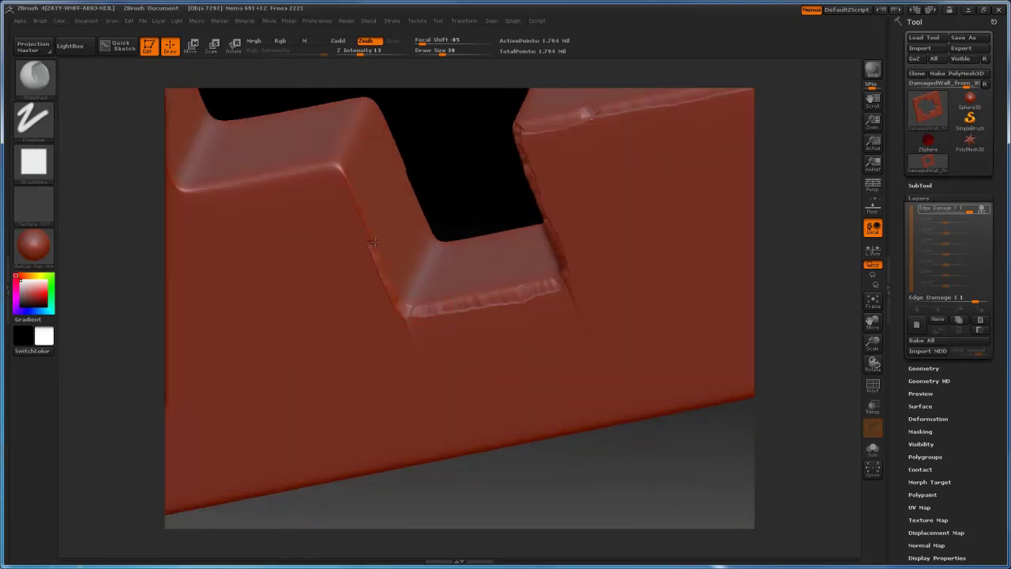
mouse_move(336, 163)
left_mouse_down("alt")
mouse_move(534, 201)
mouse_move(373, 226)
left_mouse_up("alt")
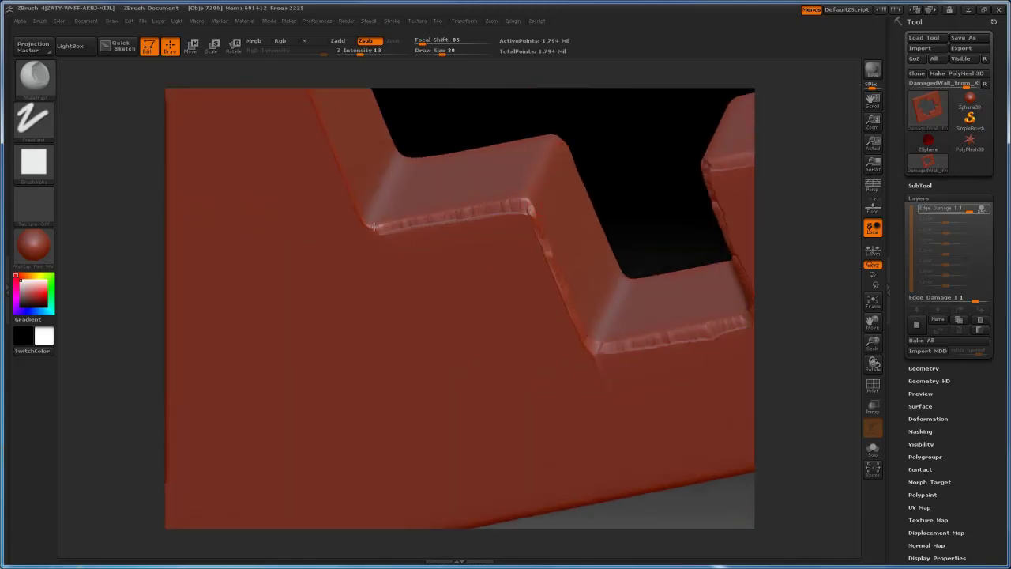
- Chip the tall vertical edge rising from the lower-left ledge up to its top corner
left_click_drag(351, 189, 334, 161)
mouse_move(493, 125)
left_mouse_down("alt")
mouse_move(634, 284)
mouse_move(589, 344)
left_mouse_up("alt")
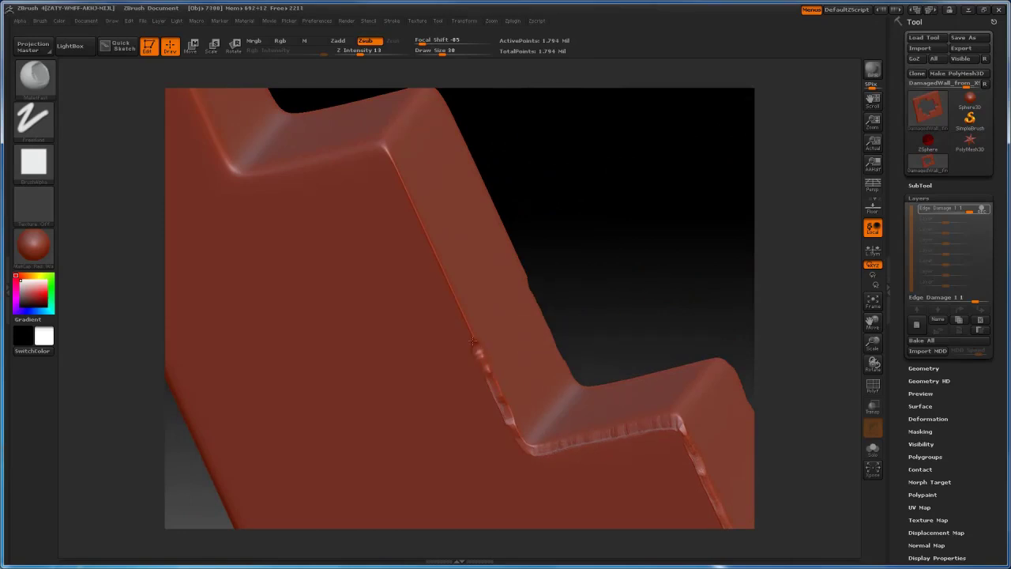
left_click_drag(402, 176, 492, 376)
left_click_drag(531, 231, 627, 255)
key("f")
mouse_move(477, 329)
left_mouse_down("alt")
mouse_move(580, 270)
mouse_move(553, 339)
left_mouse_up("alt")
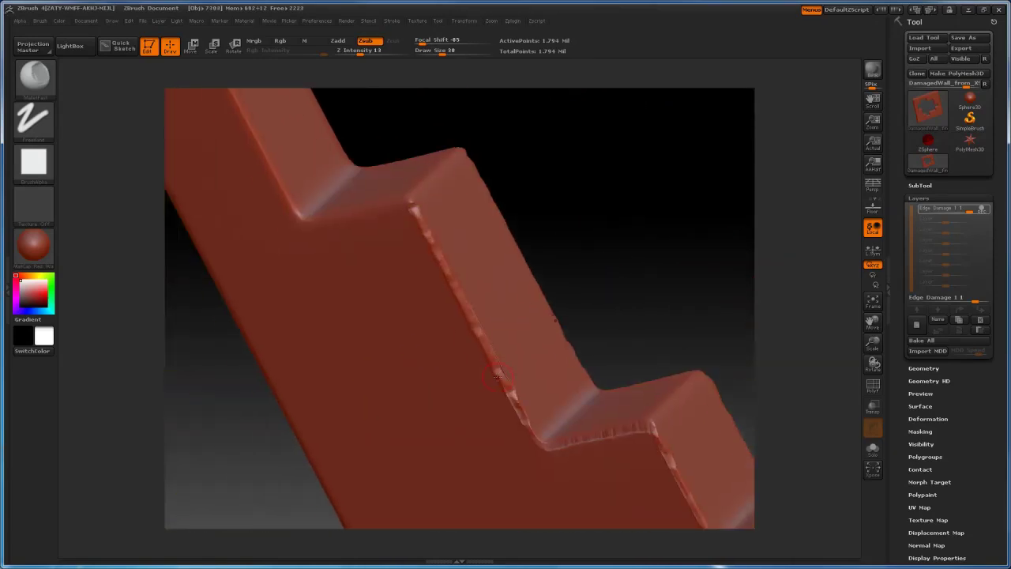
- Chip the left recess's ledge, vertical and overhang edges, continuing up to the opening's top edge
left_click_drag(631, 299, 652, 263)
left_click_drag(497, 295, 429, 304)
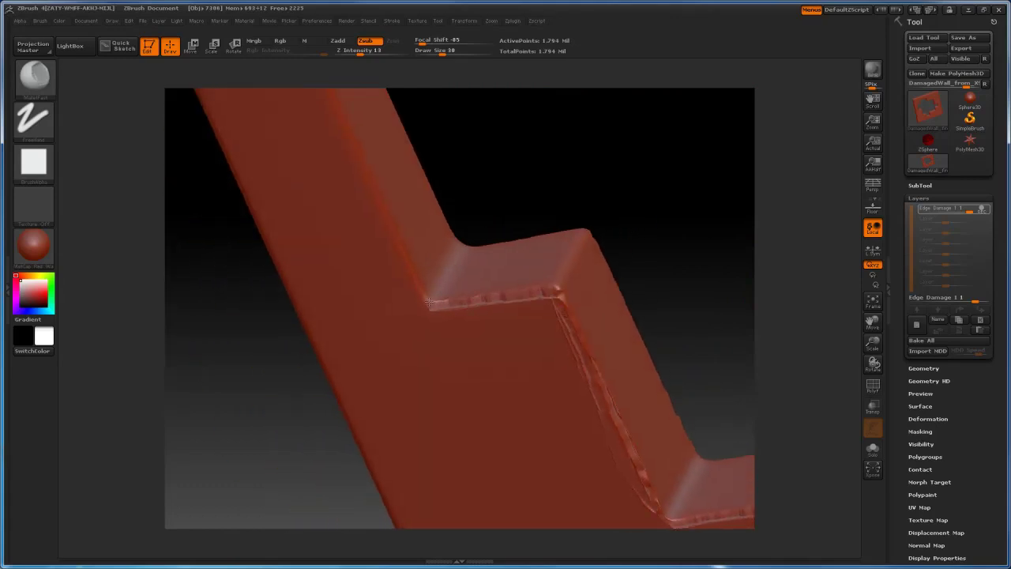
left_click_drag(562, 191, 589, 313)
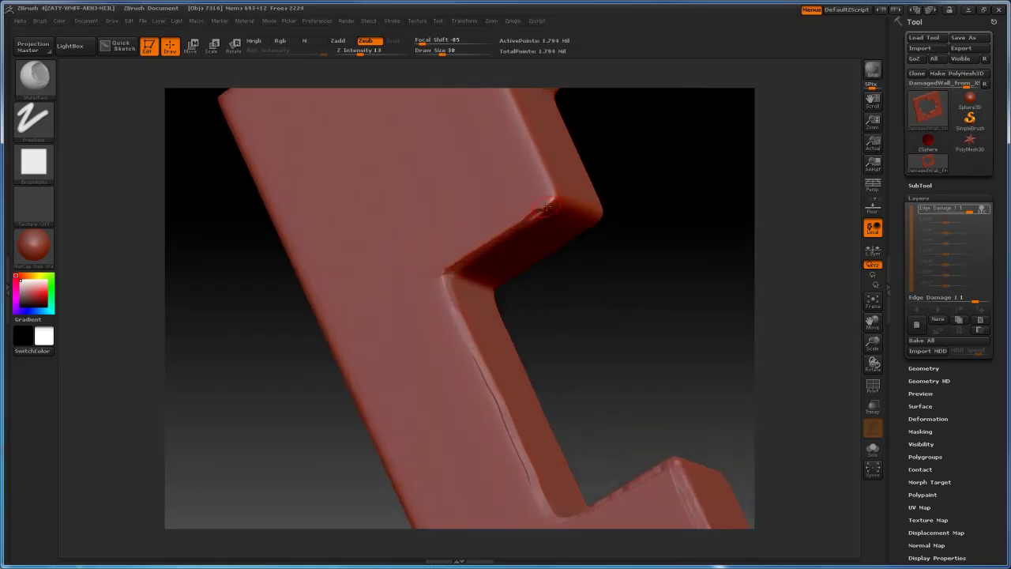
left_click_drag(600, 201, 593, 297, "alt")
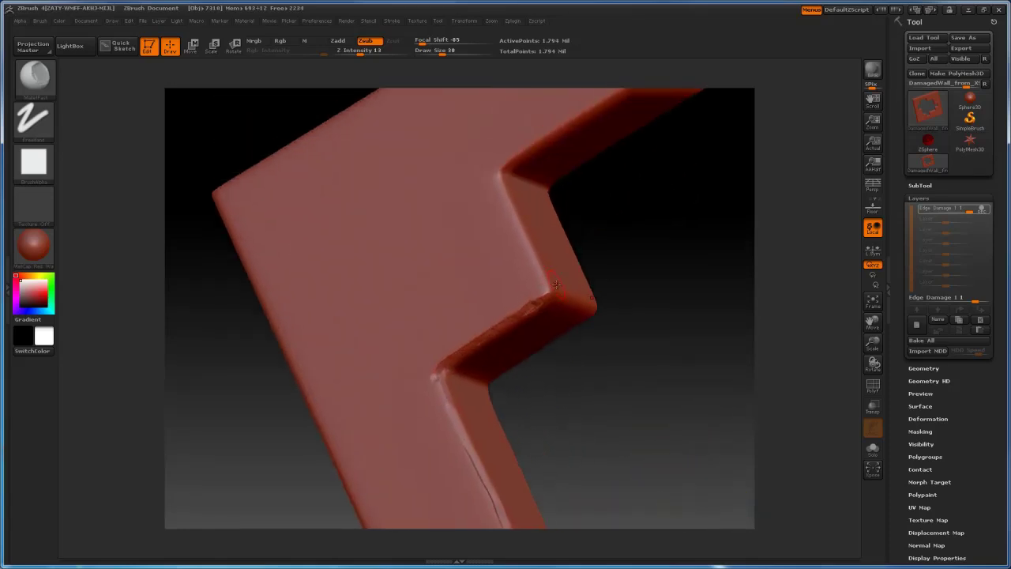
left_click_drag(575, 186, 516, 345, "alt")
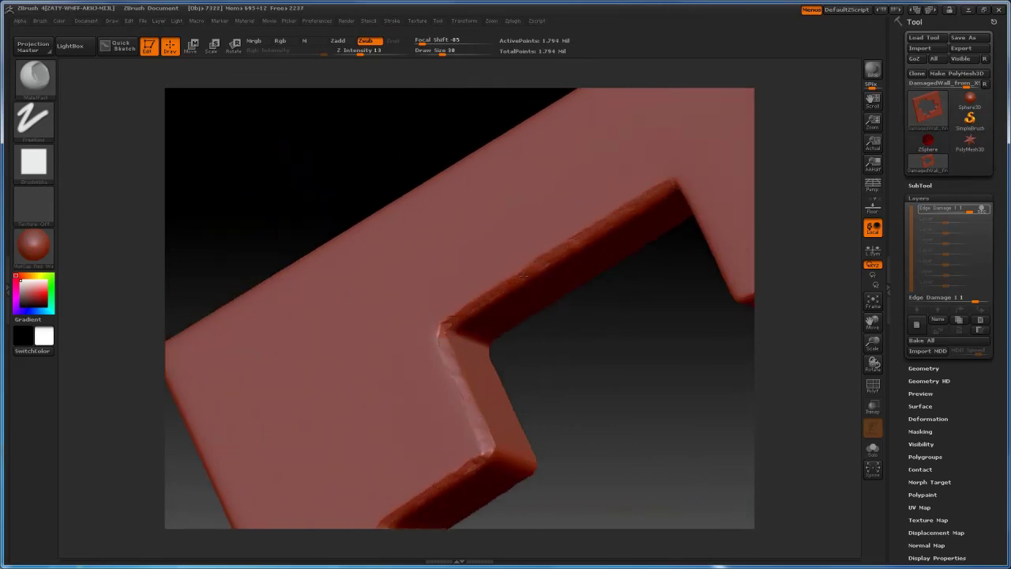
- Chip the opening's top edges, the short vertical edge between them and the long upper-right vertical edge
left_click_drag(522, 275, 441, 220)
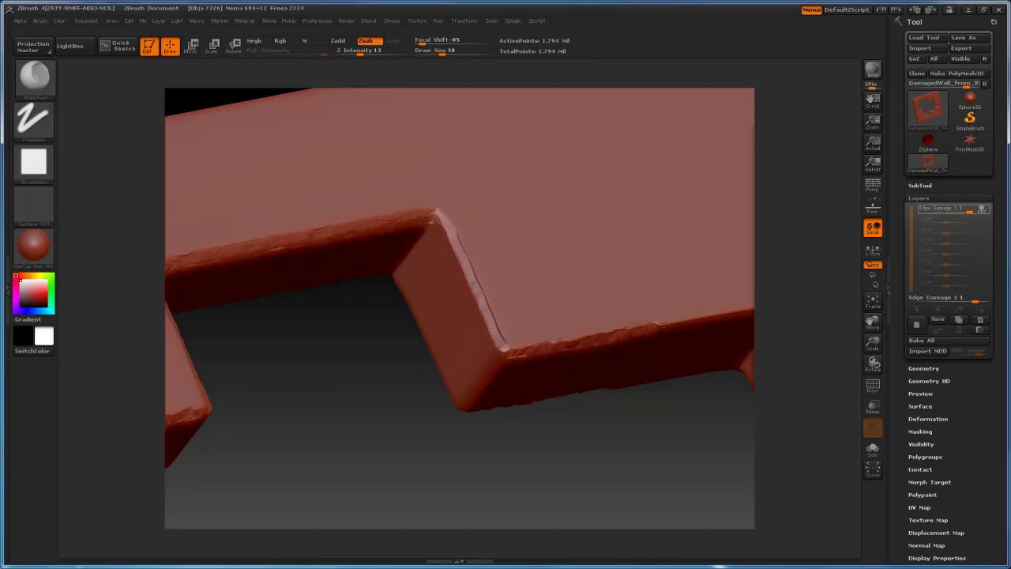
mouse_move(687, 320)
left_mouse_down()
mouse_move(487, 339)
mouse_move(555, 325)
left_mouse_up()
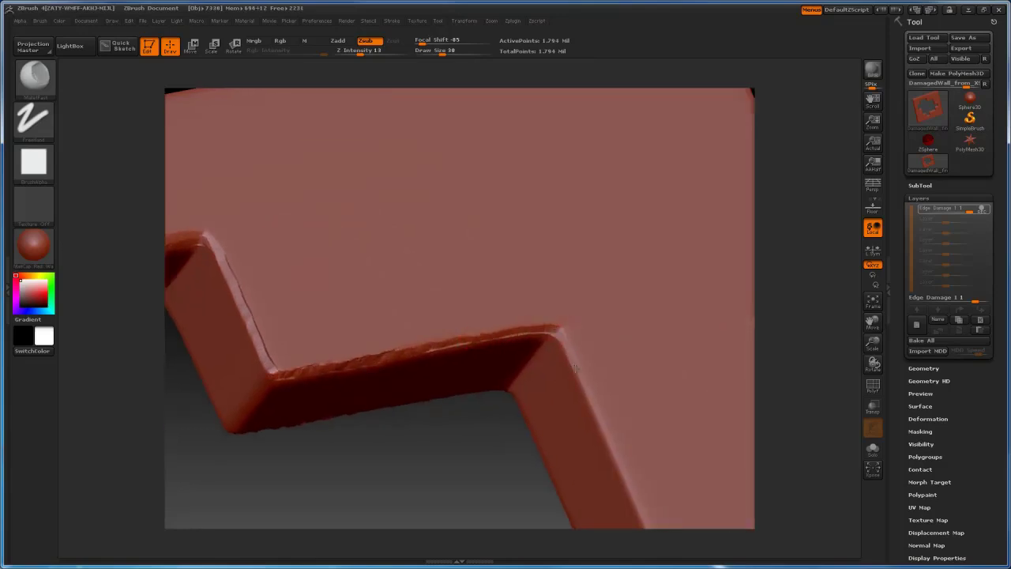
left_click_drag(576, 369, 474, 208)
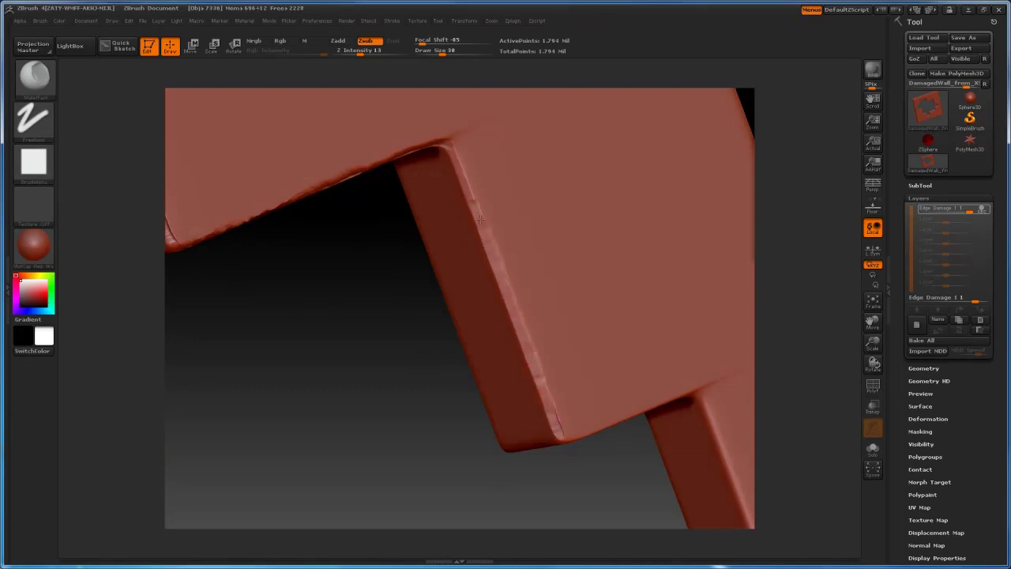
- Chip the underside and vertical edges of the right notch and roughen the corner of the step below
left_click_drag(606, 491, 528, 377)
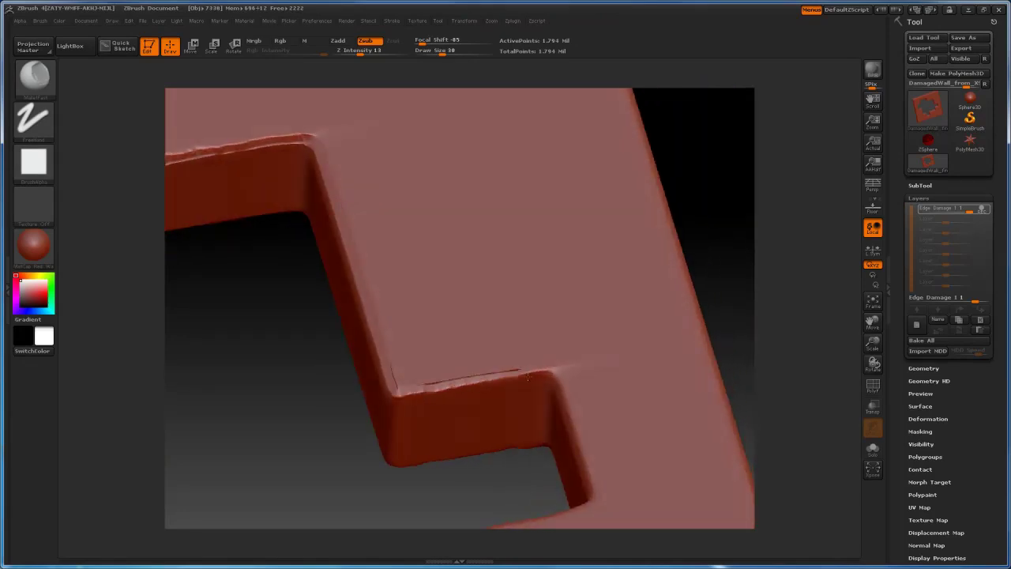
left_click_drag(452, 475, 463, 387)
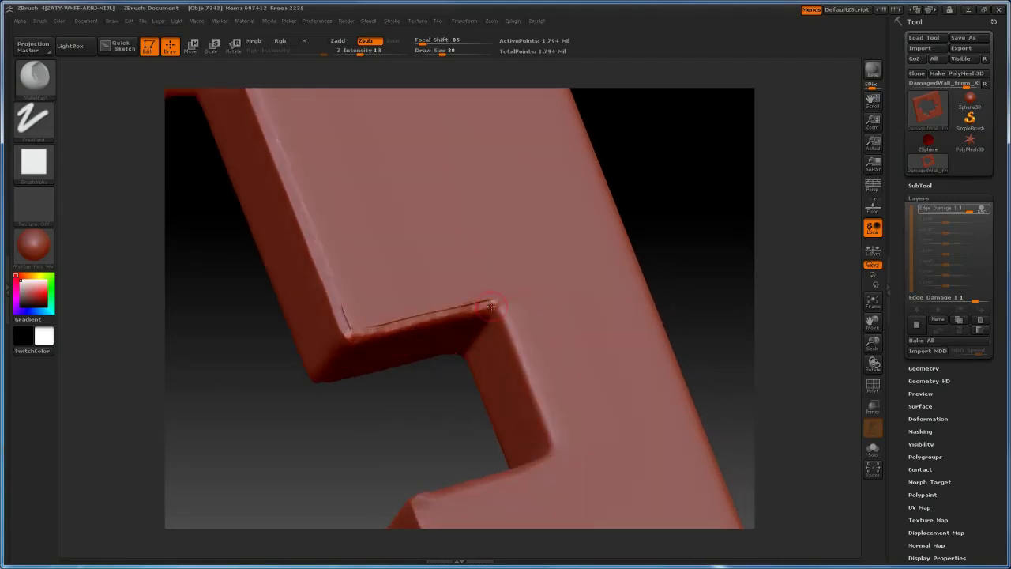
left_click_drag(517, 358, 516, 332)
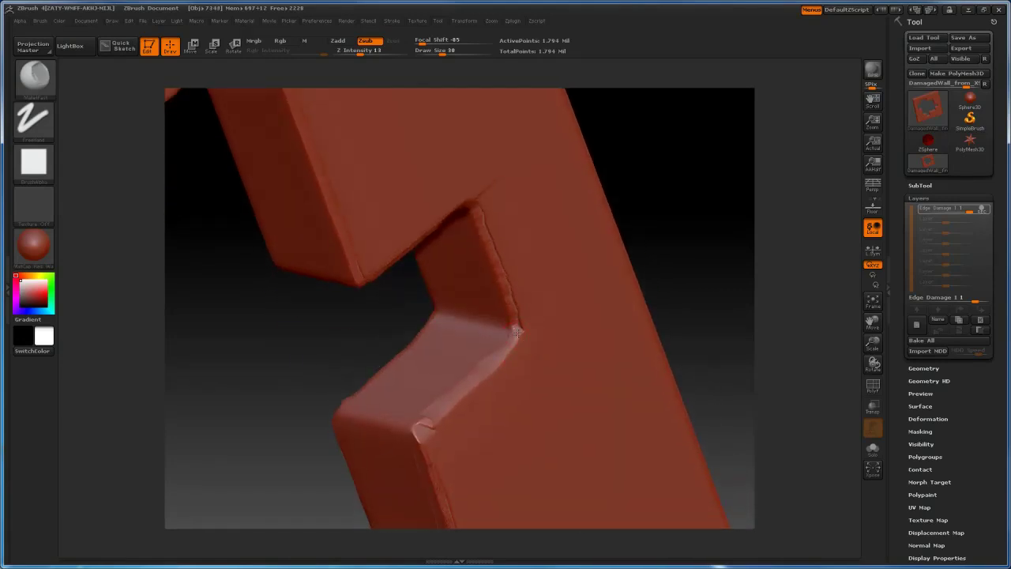
left_click_drag(435, 424, 490, 358)
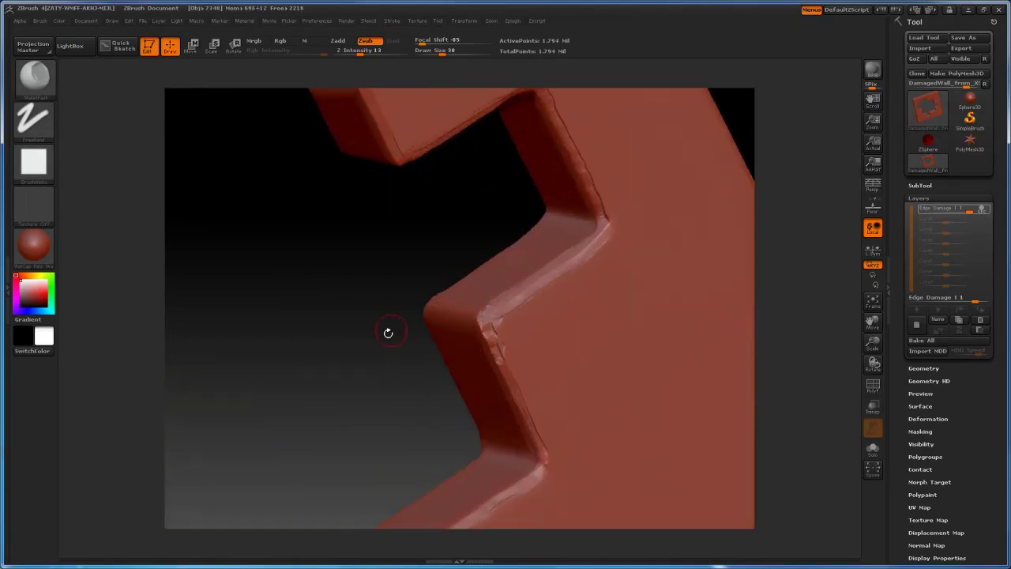
left_click_drag(388, 333, 439, 379)
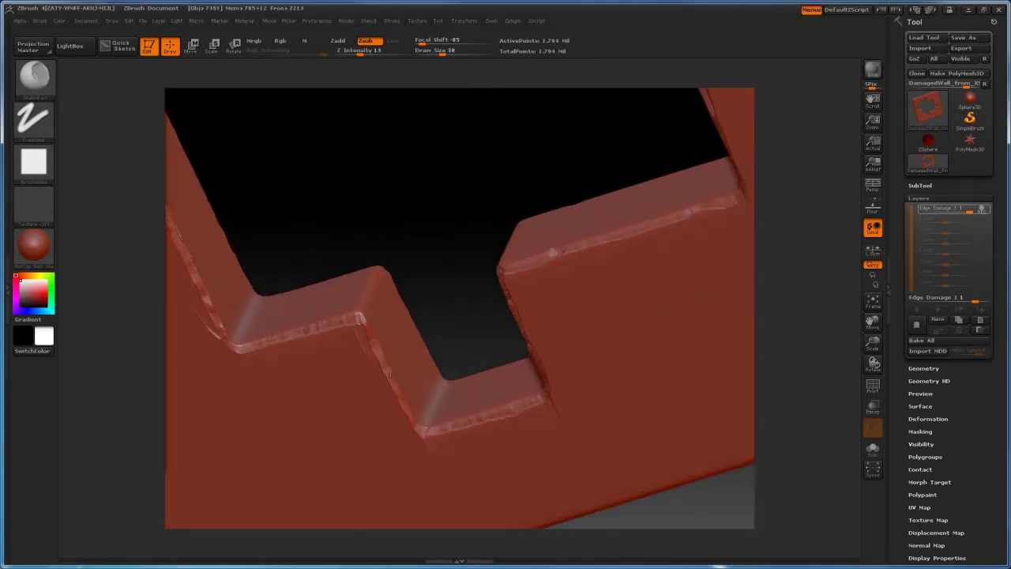
- Chip the bottom notch's corner and the opening's stepped overhang edges with the mallet brush, and undo the last stroke
left_click_drag(420, 428, 448, 387)
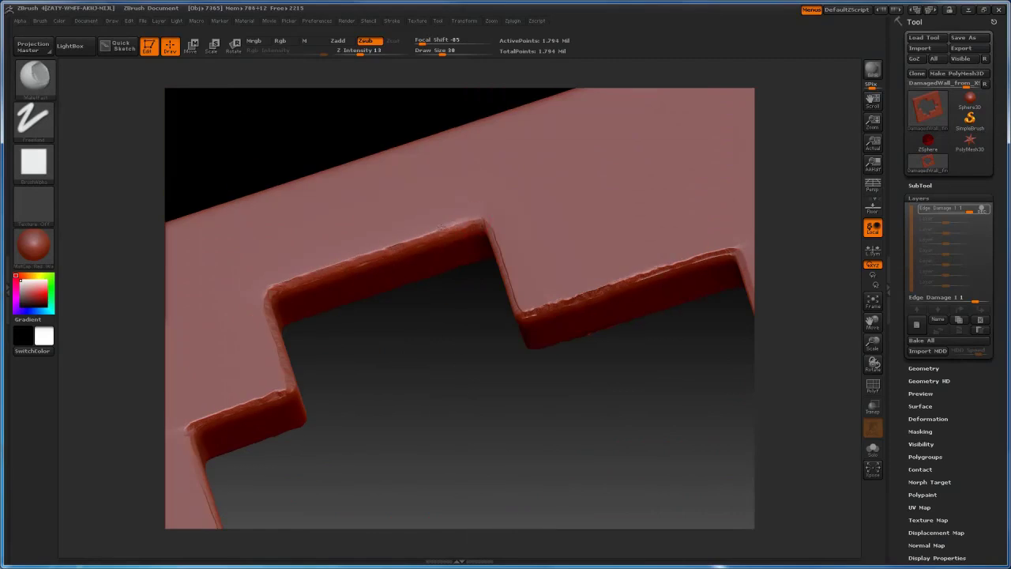
left_click_drag(442, 225, 320, 270)
left_click_drag(458, 341, 468, 320)
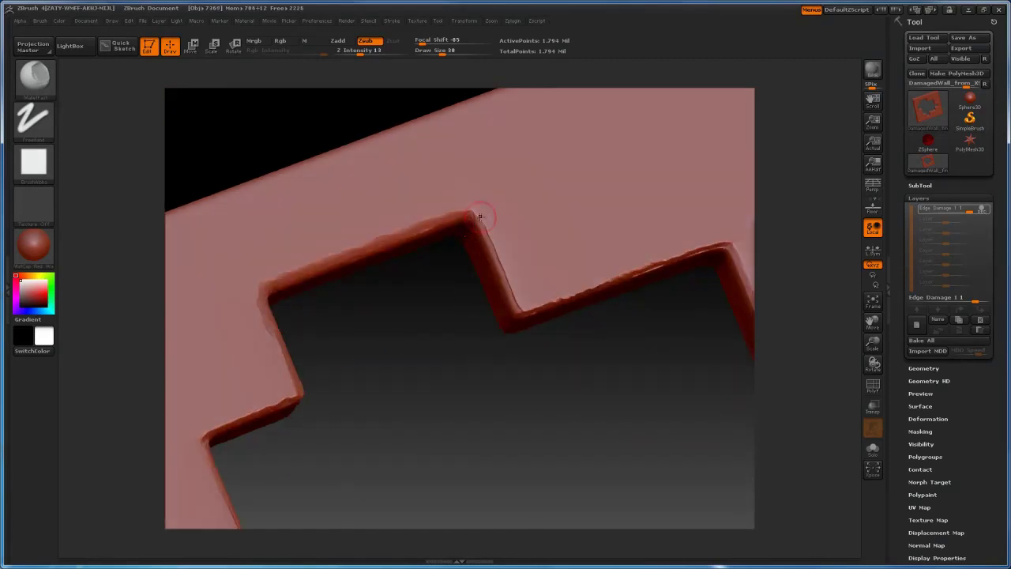
left_click_drag(484, 210, 521, 309)
mouse_move(487, 364)
left_mouse_down()
mouse_move(466, 361)
mouse_move(501, 273)
left_mouse_up()
key("ctrl+z")
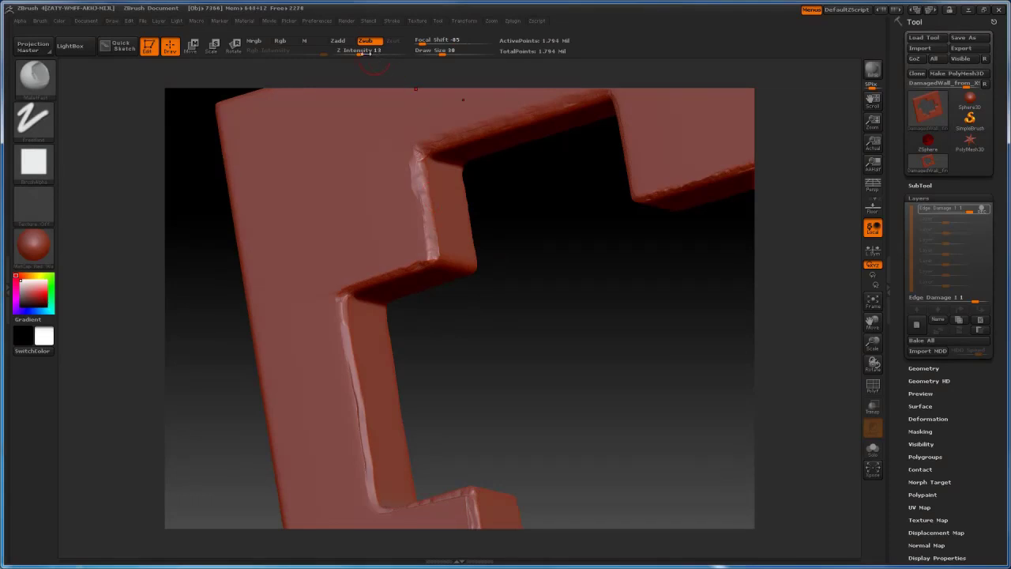
- Set Z Intensity to 8 and add lighter chips along the opening's remaining stepped edges
left_click(355, 52)
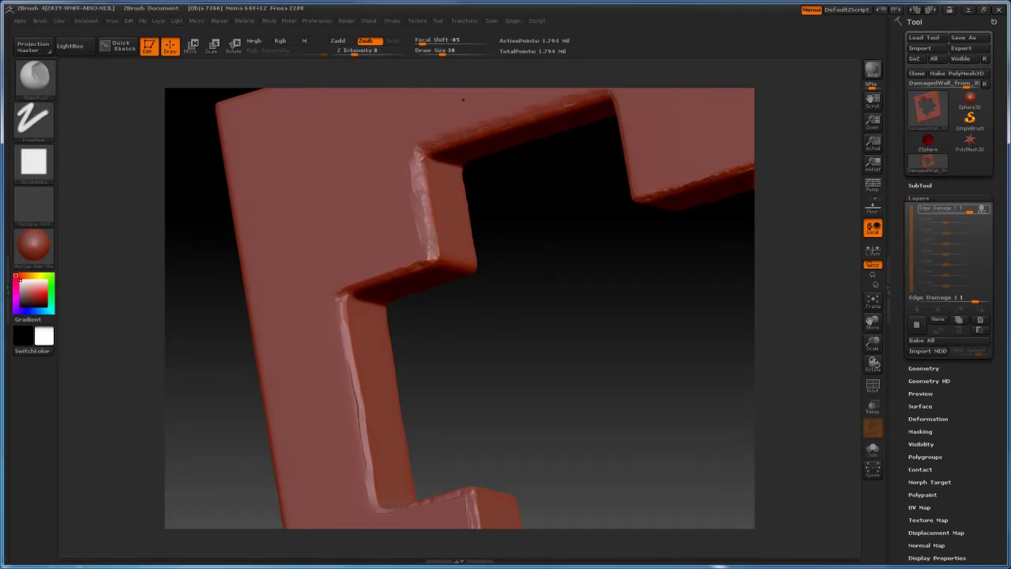
mouse_move(529, 275)
left_mouse_down()
mouse_move(537, 293)
mouse_move(401, 209)
left_mouse_up()
left_click_drag(374, 258, 397, 384)
mouse_move(474, 340)
left_mouse_down()
mouse_move(567, 329)
mouse_move(612, 268)
left_mouse_up()
mouse_move(589, 219)
left_mouse_down()
mouse_move(607, 213)
mouse_move(578, 293)
mouse_move(461, 308)
mouse_move(489, 316)
mouse_move(503, 306)
mouse_move(479, 319)
mouse_move(468, 307)
mouse_move(467, 267)
mouse_move(437, 271)
left_mouse_up()
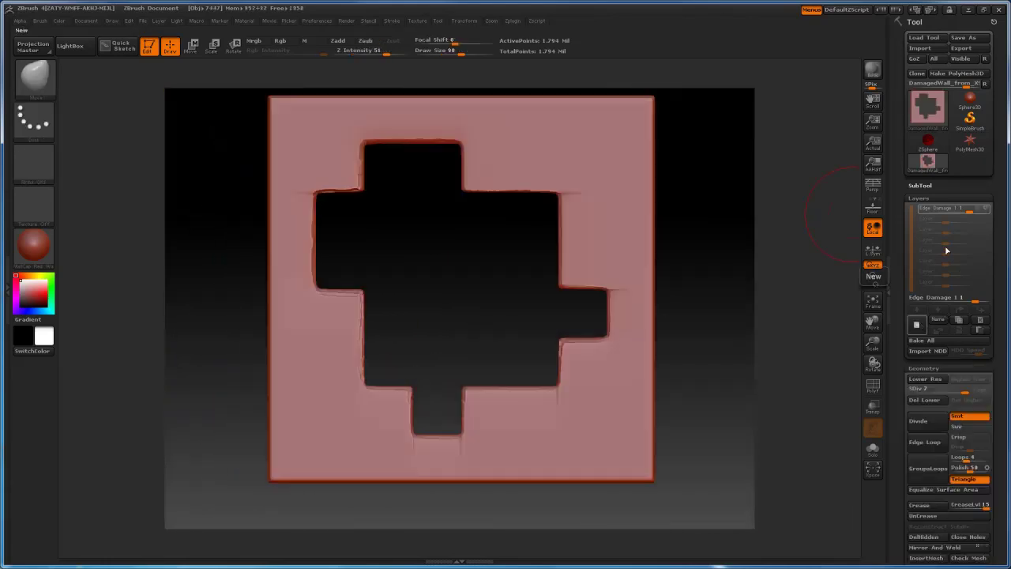
- Add a new layer to the wall and name it General Reform
left_click(918, 324)
left_click(938, 319)
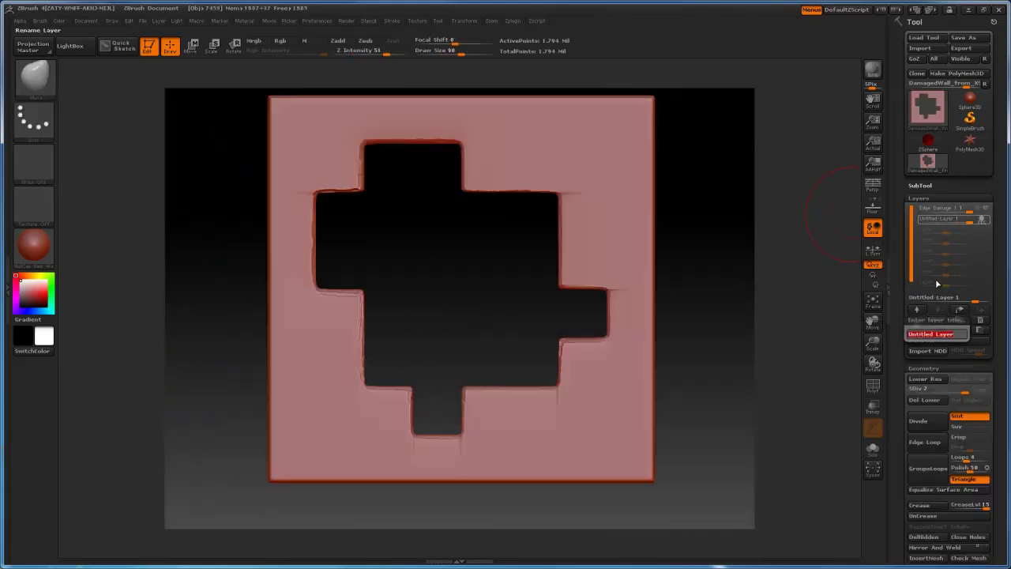
type("General Reform")
key("Return")
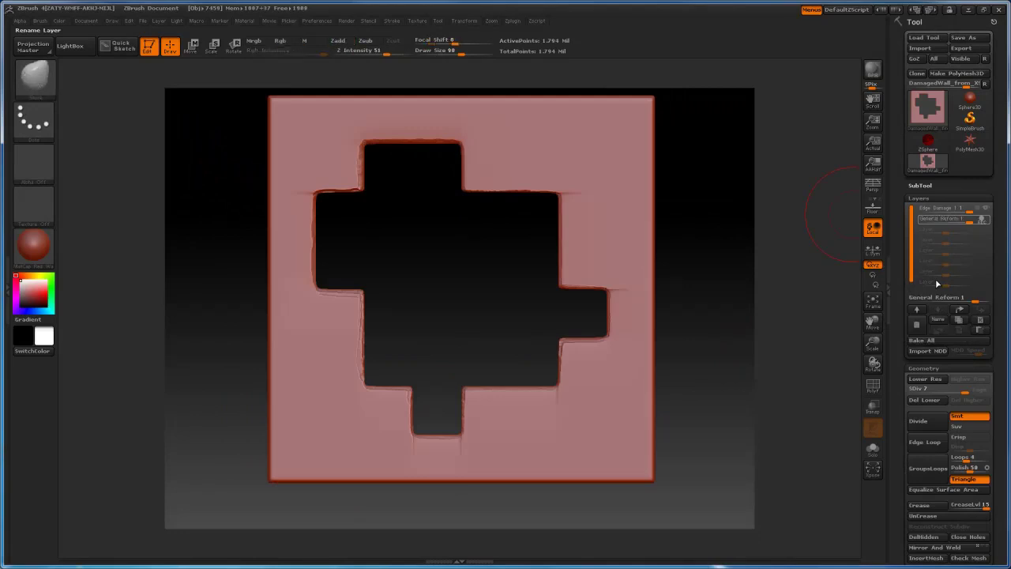
- Pull the opening's square corners into an irregular broken outline with the Move brush, dropping to subdivision level 3
left_click_drag(561, 289, 542, 203)
left_click(921, 198)
left_click(928, 232)
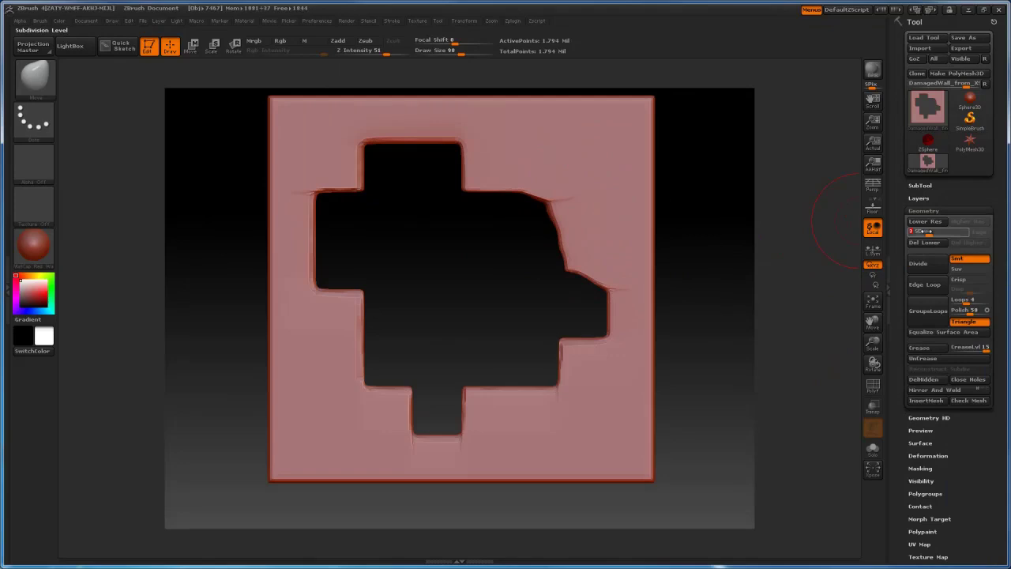
left_click_drag(472, 196, 485, 185)
mouse_move(390, 143)
left_mouse_down()
mouse_move(403, 156)
mouse_move(313, 225)
mouse_move(324, 278)
left_mouse_up()
left_click_drag(367, 383, 392, 404)
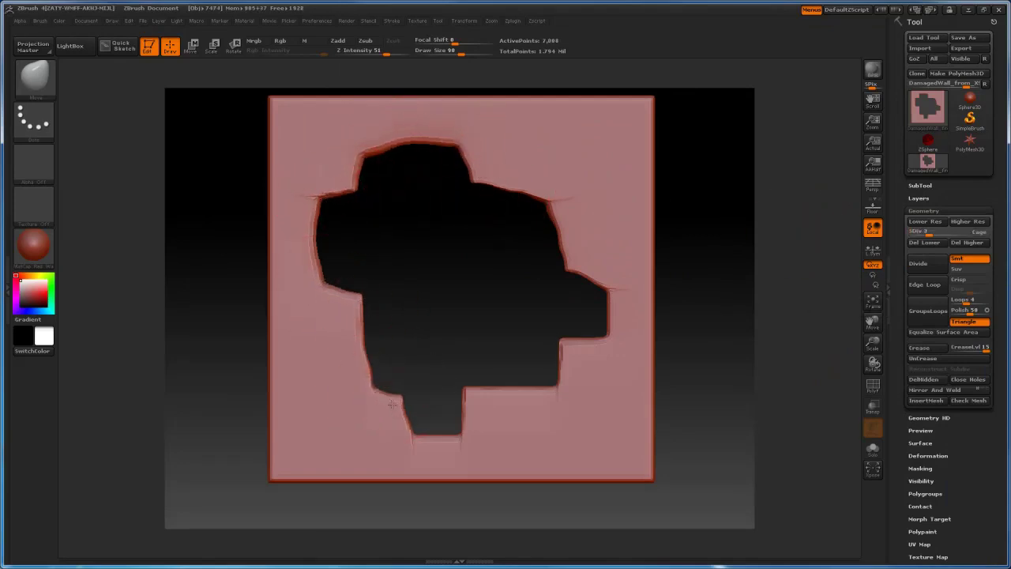
mouse_move(462, 432)
left_mouse_down()
mouse_move(435, 441)
mouse_move(468, 403)
left_mouse_up()
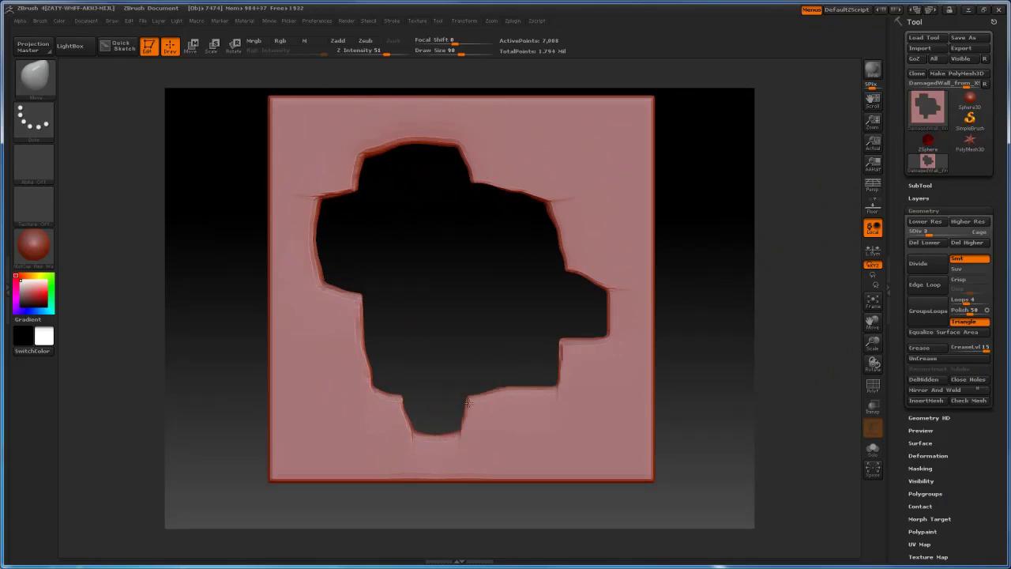
mouse_move(557, 387)
left_mouse_down()
mouse_move(586, 347)
mouse_move(601, 291)
mouse_move(594, 316)
left_mouse_up()
- Return the wall to subdivision level 7 and compare it with the General Reform layer hidden and shown
key("s")
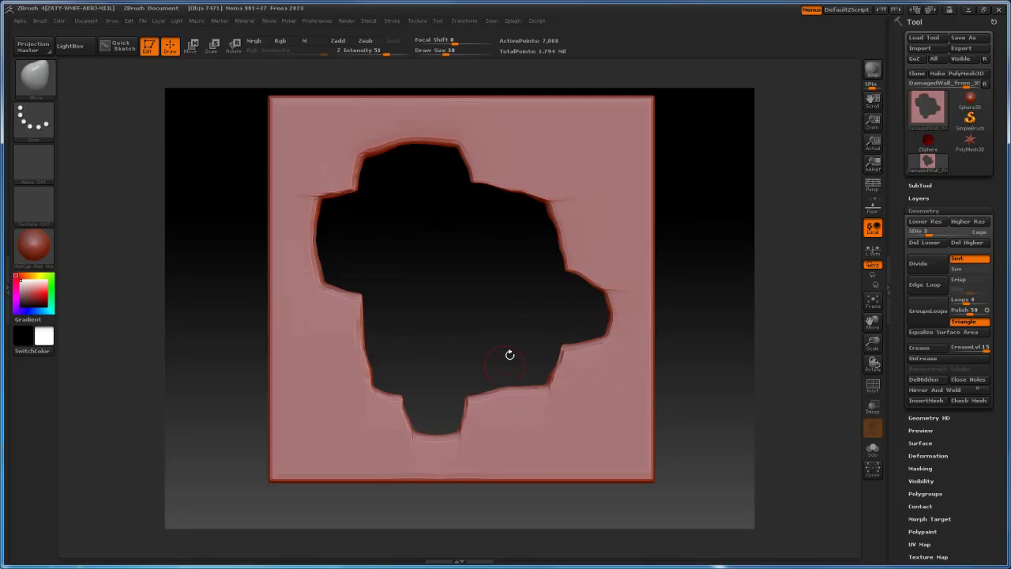
key("shift+d")
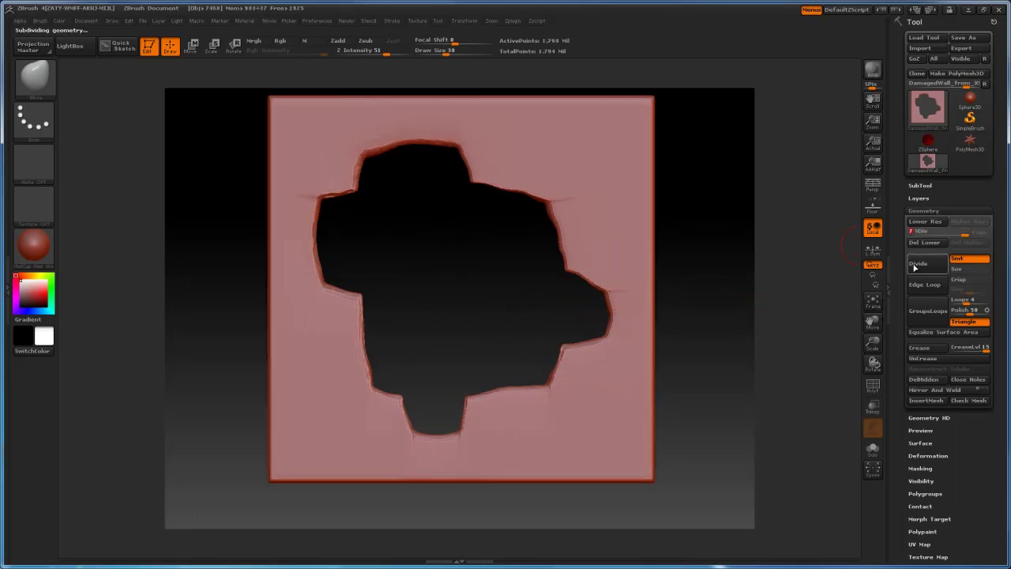
left_click(926, 197)
left_click(984, 220)
left_click(985, 220)
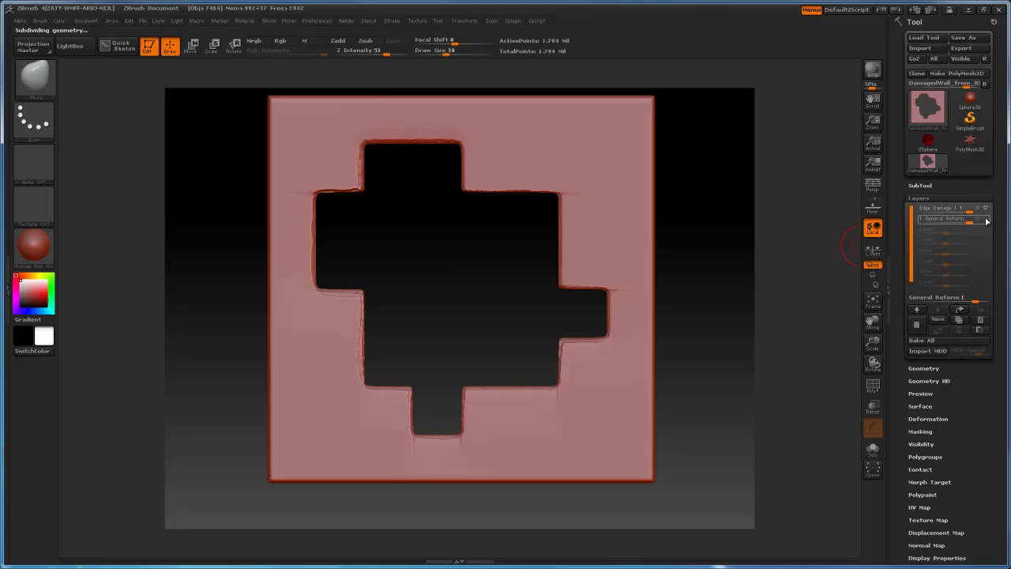
left_click(985, 219)
- Add another layer and name it General Noise
left_click(916, 324)
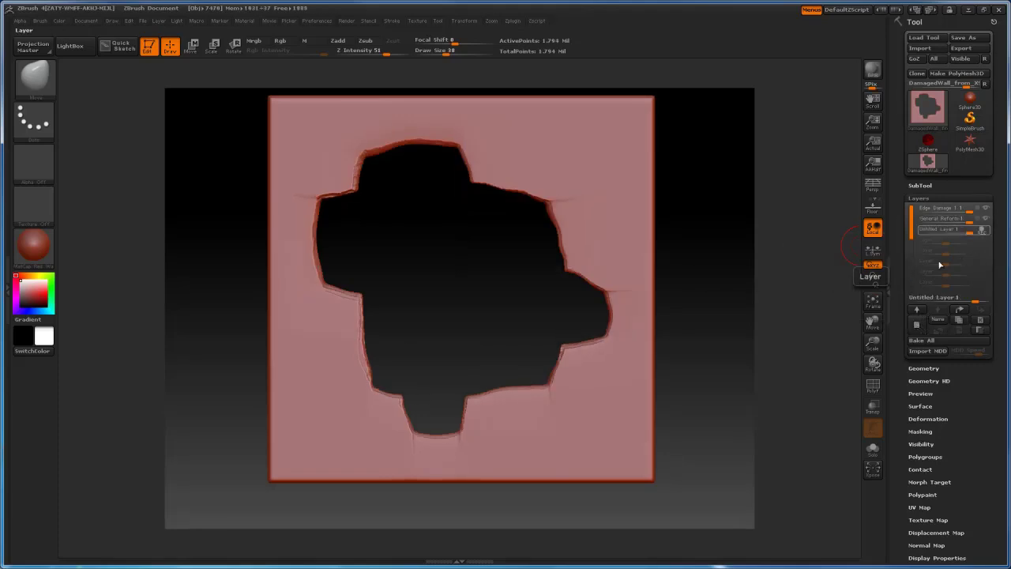
left_click(939, 320)
type("General Noise")
key("Return")
- Cover the wall's front face with vertical wood-plank texture using the plank pattern brush at draw size 256
right_click(485, 172)
left_click(430, 175)
left_click(592, 211)
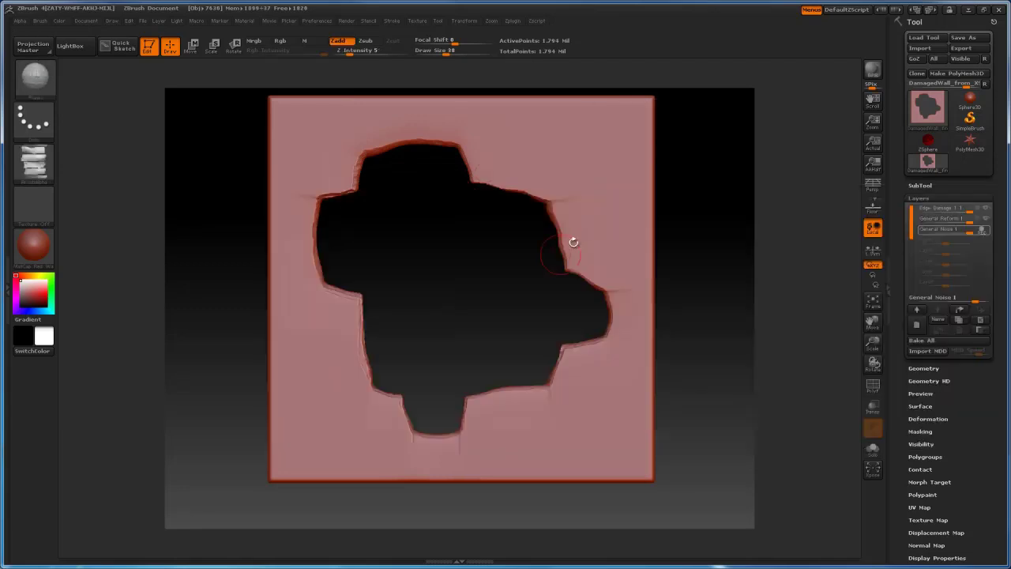
key("s")
mouse_move(445, 253)
left_mouse_down()
mouse_move(489, 253)
mouse_move(454, 229)
left_mouse_up()
mouse_move(305, 276)
left_mouse_down()
mouse_move(648, 297)
mouse_move(658, 269)
mouse_move(601, 165)
mouse_move(542, 147)
mouse_move(167, 141)
left_mouse_up()
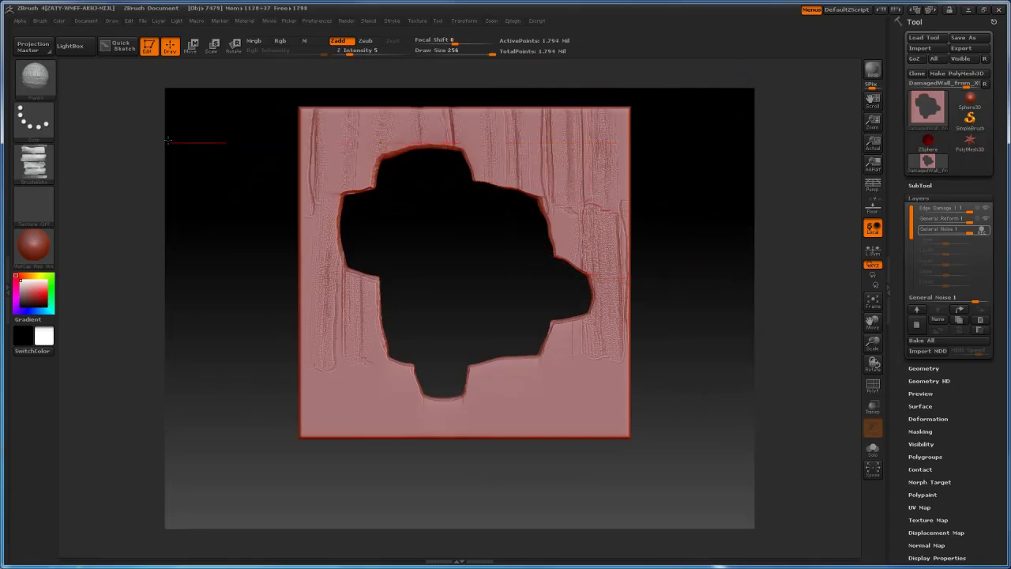
mouse_move(470, 392)
left_mouse_down("shift")
mouse_move(779, 409)
mouse_move(248, 380)
mouse_move(168, 386)
left_mouse_up("shift")
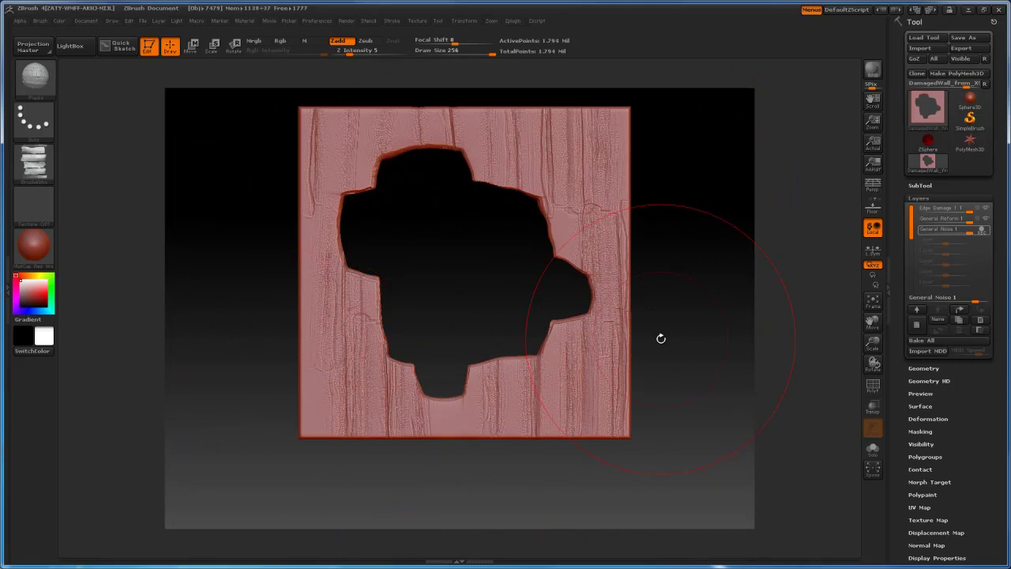
left_click_drag(690, 260, 677, 277)
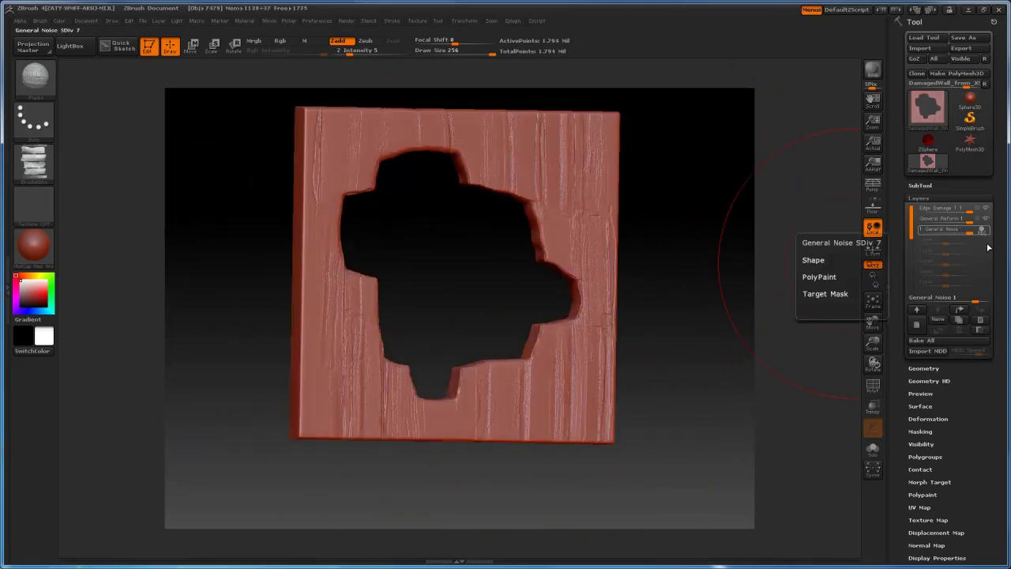
- Stop recording the General Noise layer and reduce its intensity to 0.75
left_click(982, 231)
left_click_drag(965, 230, 963, 231)
left_click_drag(679, 277, 500, 181, "shift")
left_click(964, 230)
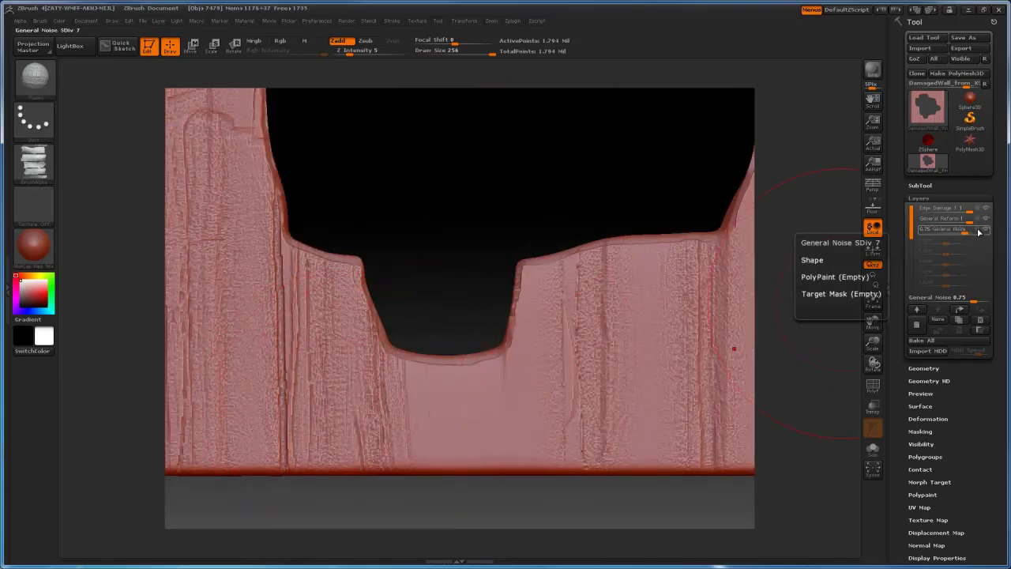
- Fill the bare patches below the bottom notch and right of the opening with plank texture, reducing the draw size to 106
left_click_drag(411, 401, 615, 397)
mouse_move(481, 248)
left_mouse_down("alt")
mouse_move(499, 307)
mouse_move(399, 375)
left_mouse_up("alt")
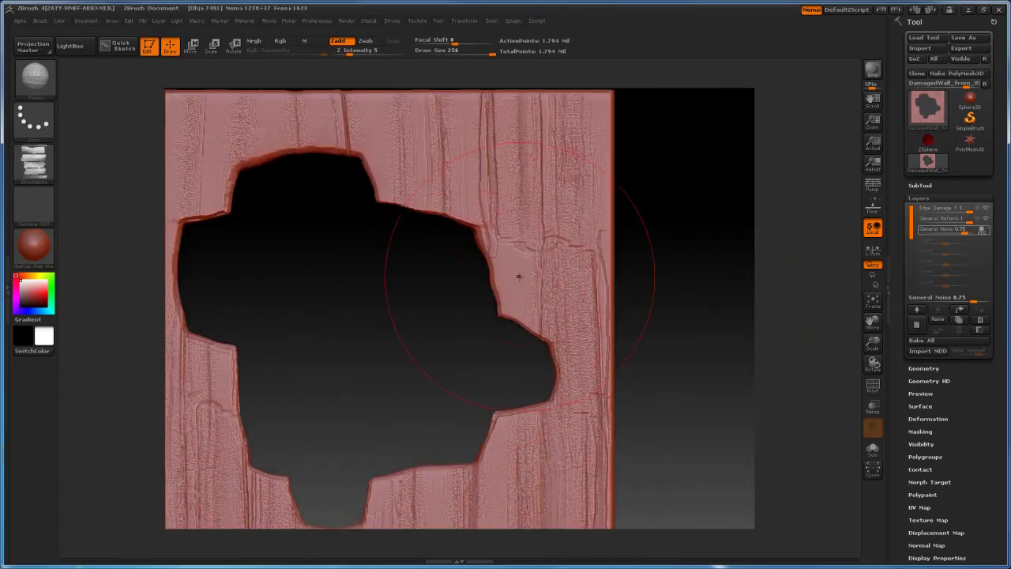
mouse_move(530, 276)
left_mouse_down()
mouse_move(505, 278)
mouse_move(510, 294)
mouse_move(493, 282)
left_mouse_up()
key("ctrl+z")
key("s")
left_click_drag(415, 345, 512, 342, "alt")
left_click(984, 230)
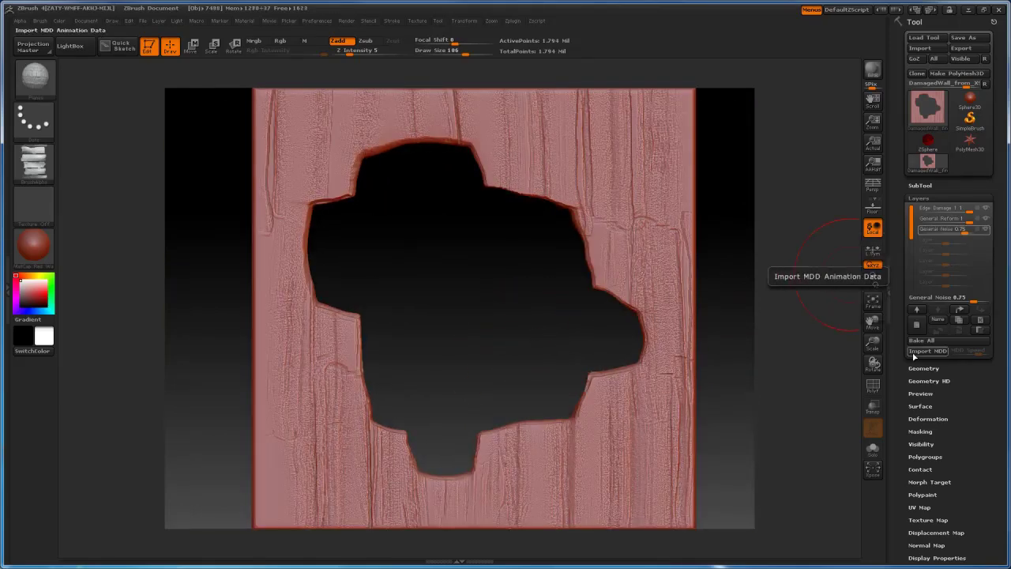
- Add a new layer and name it Interior Mass
left_click_drag(466, 304, 514, 302)
left_click(959, 323)
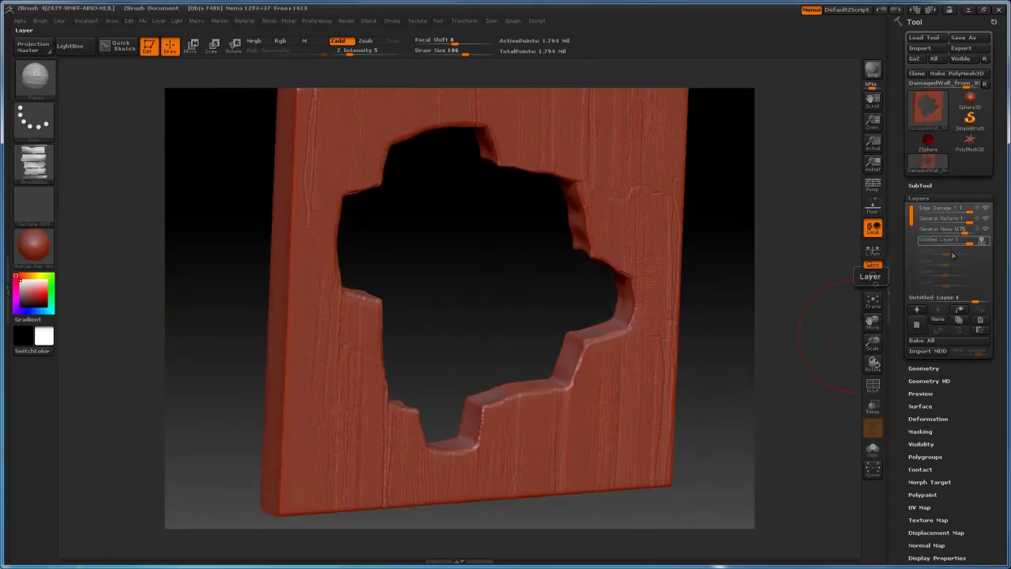
left_click(938, 320)
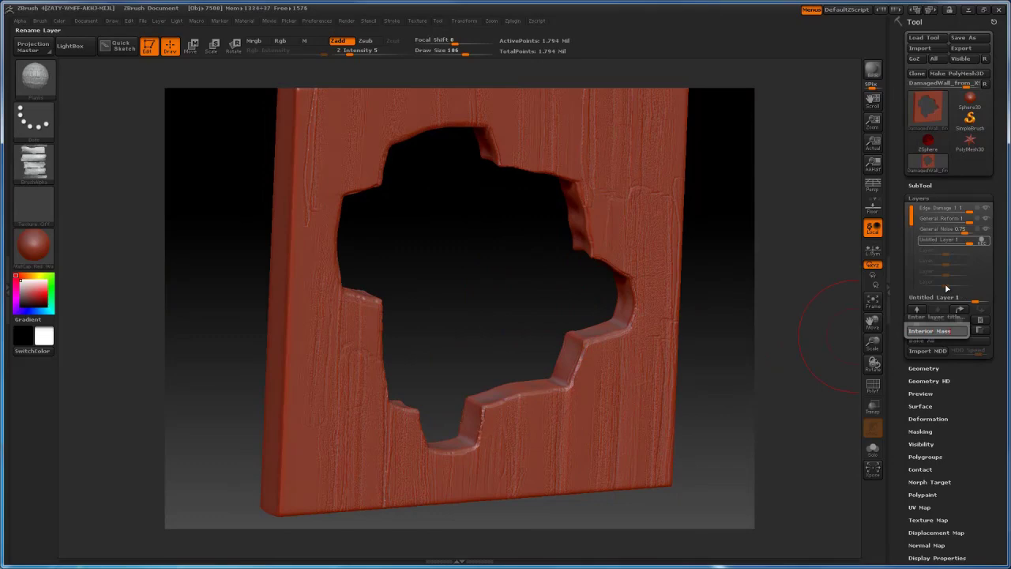
key("Return")
- Switch to the Deco7 brush, test it on the opening's lower-right ledge and leave only Zadd sculpting active
left_click_drag(514, 276, 495, 236, "alt")
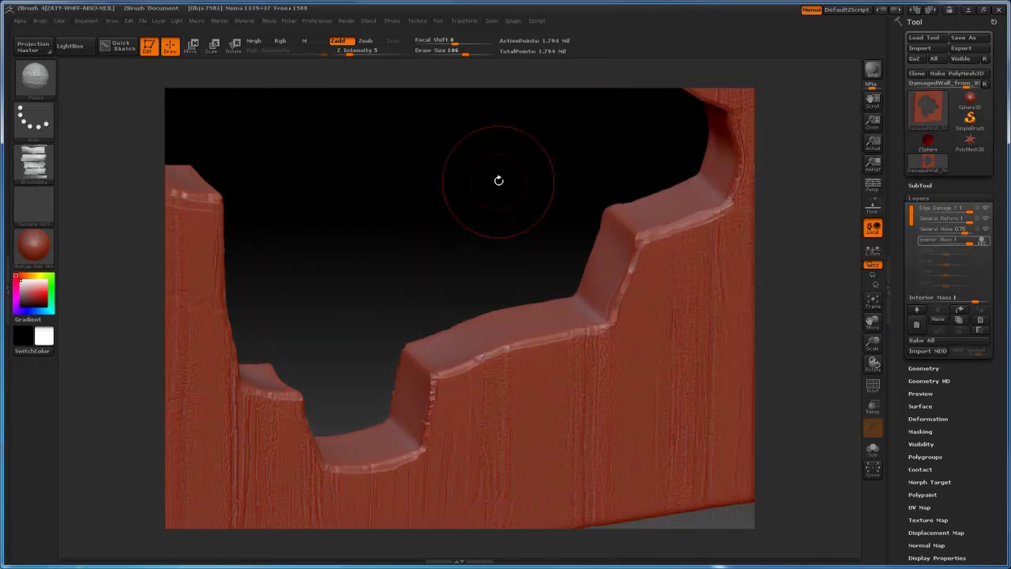
mouse_move(499, 181)
left_mouse_down("alt")
mouse_move(501, 234)
mouse_move(497, 225)
left_mouse_up("alt")
key("space")
left_click(378, 246)
key("d")
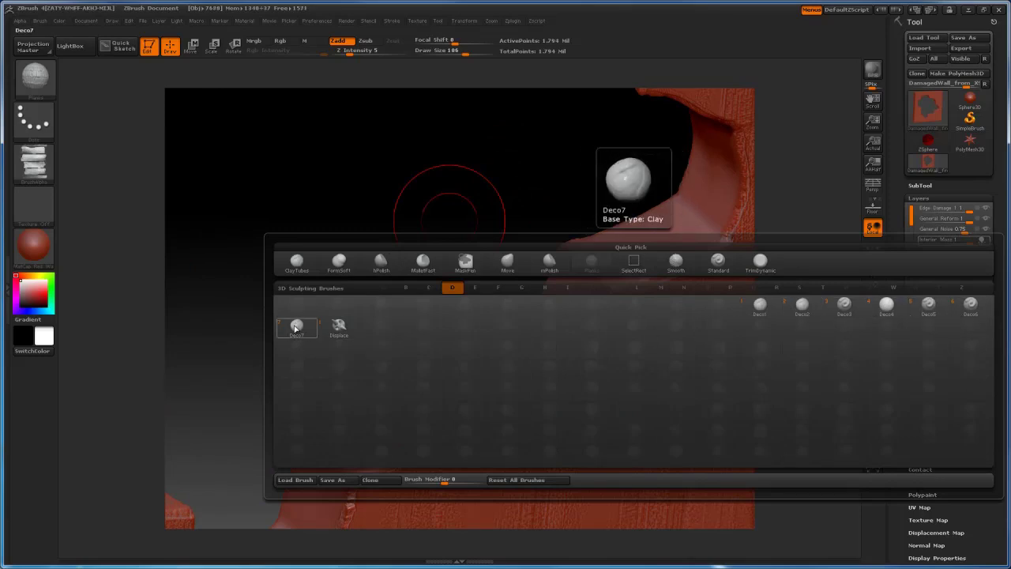
left_click(296, 327)
left_click_drag(488, 389, 443, 393)
left_click(286, 41)
left_click(341, 42)
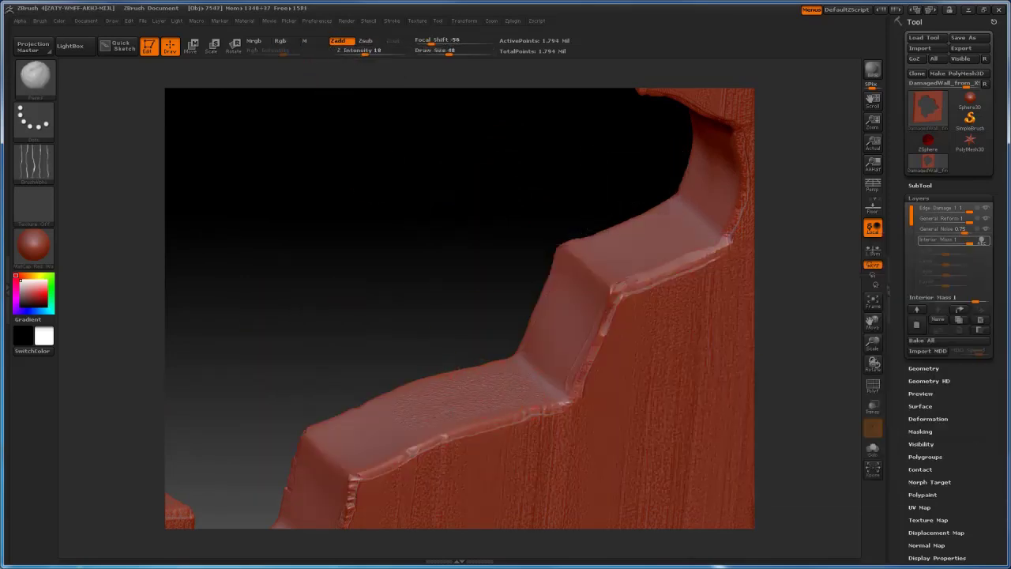
- Give the brush a soft round alpha and build up the lower-right ledge and its riser, enlarging the draw size to 78
left_click(43, 166)
left_click(463, 289)
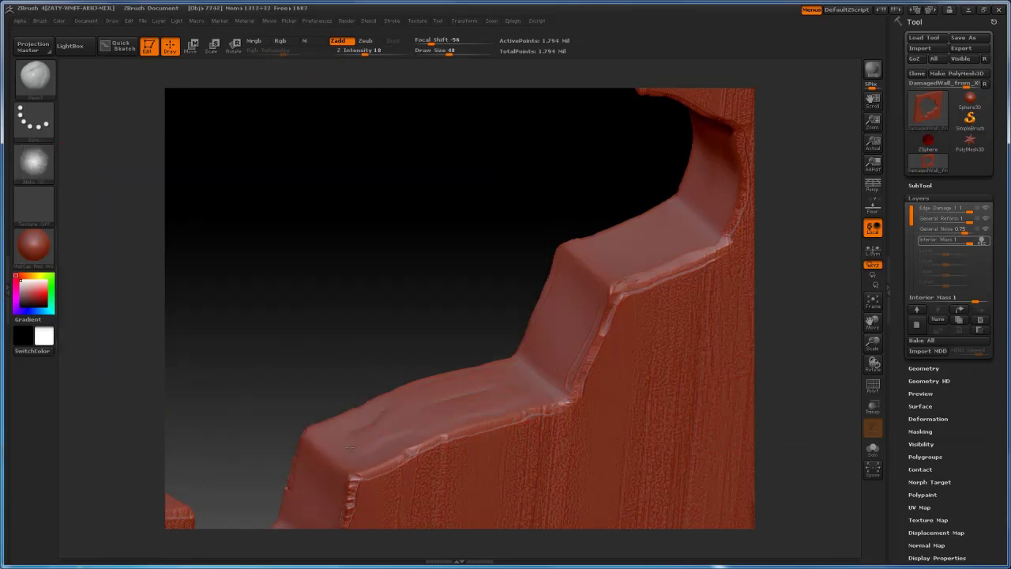
key("s")
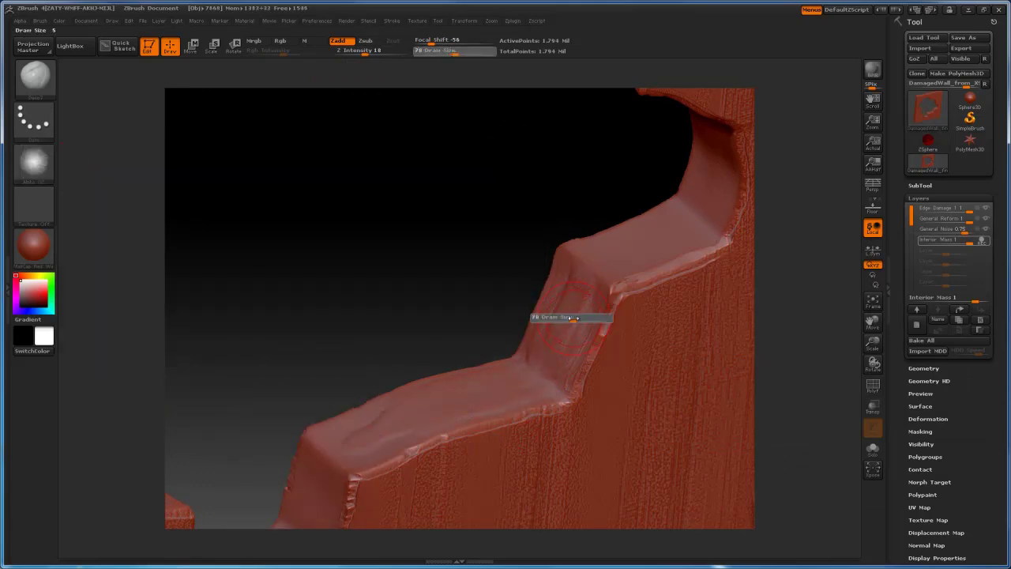
left_click_drag(555, 318, 563, 318)
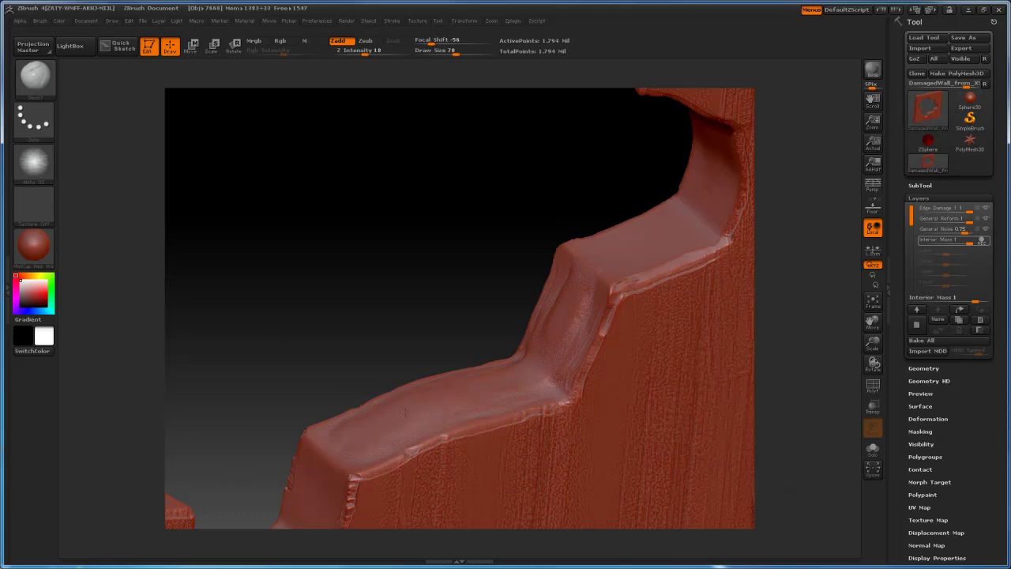
- Set Z Intensity to 37 and bulk up the inner surfaces of the lower-right ledge, riser and upper ledge
left_click(379, 52)
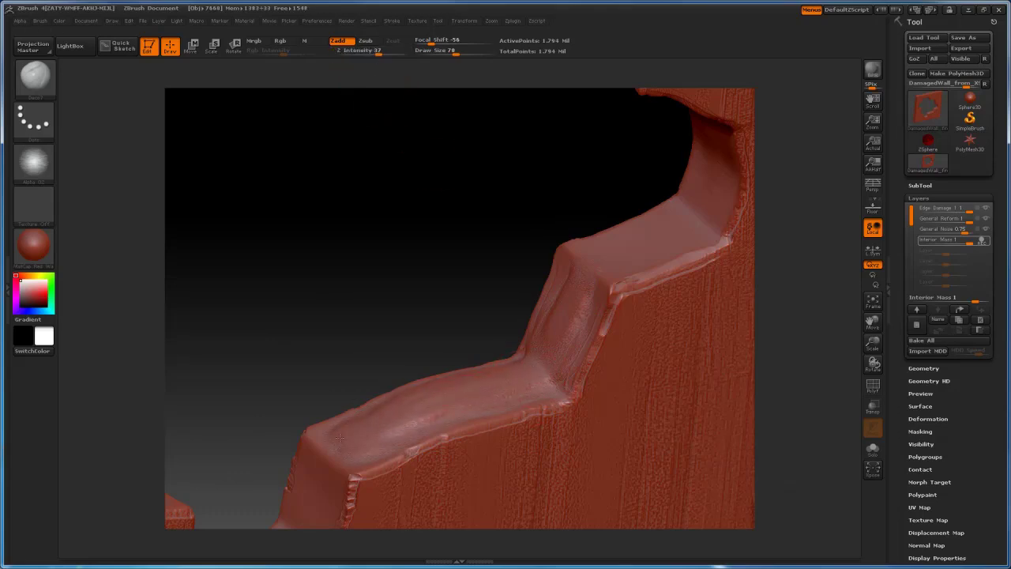
mouse_move(532, 367)
left_mouse_down()
mouse_move(553, 338)
mouse_move(388, 426)
mouse_move(542, 357)
left_mouse_up()
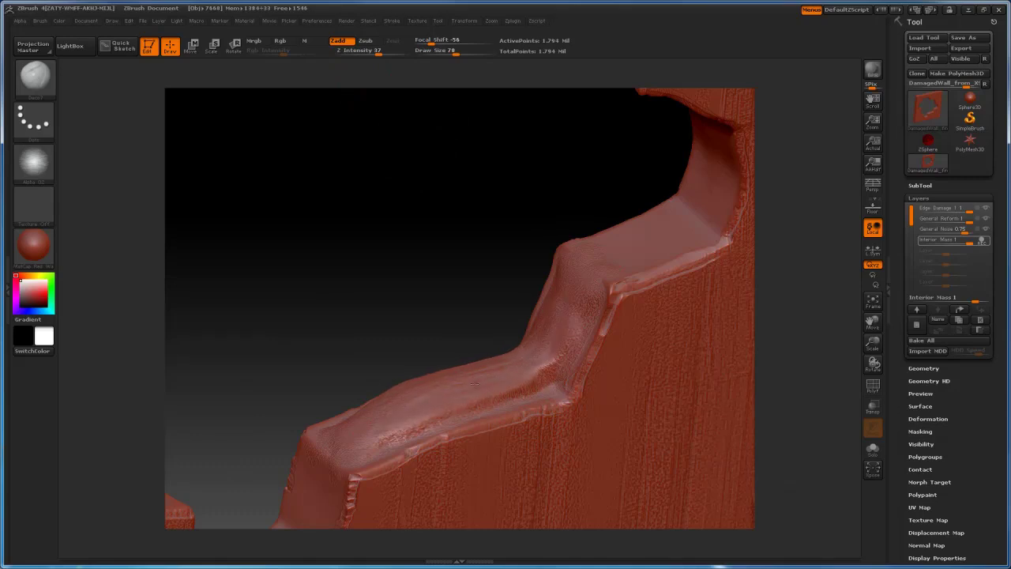
left_click_drag(459, 267, 564, 276)
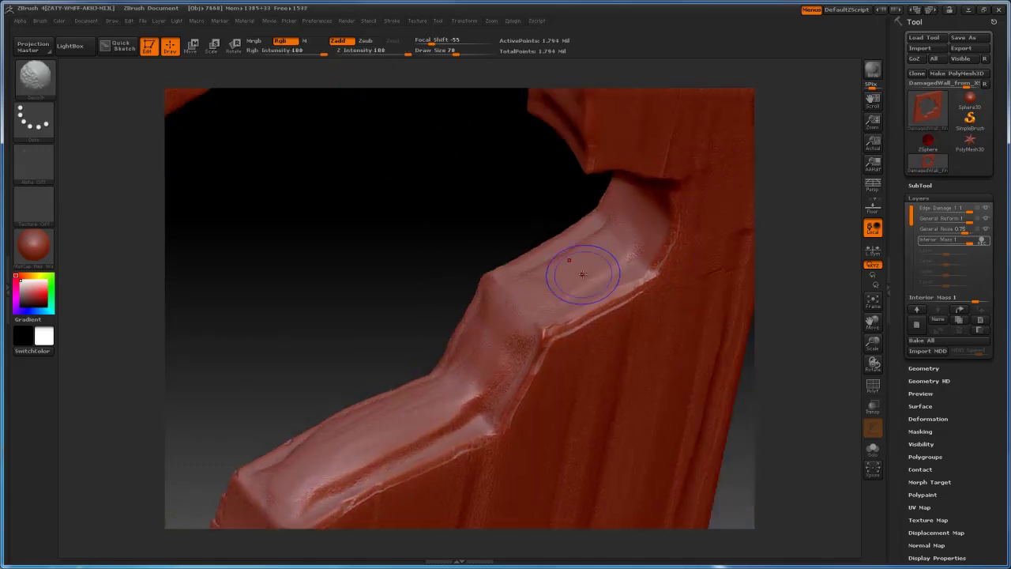
left_click_drag(603, 248, 607, 236)
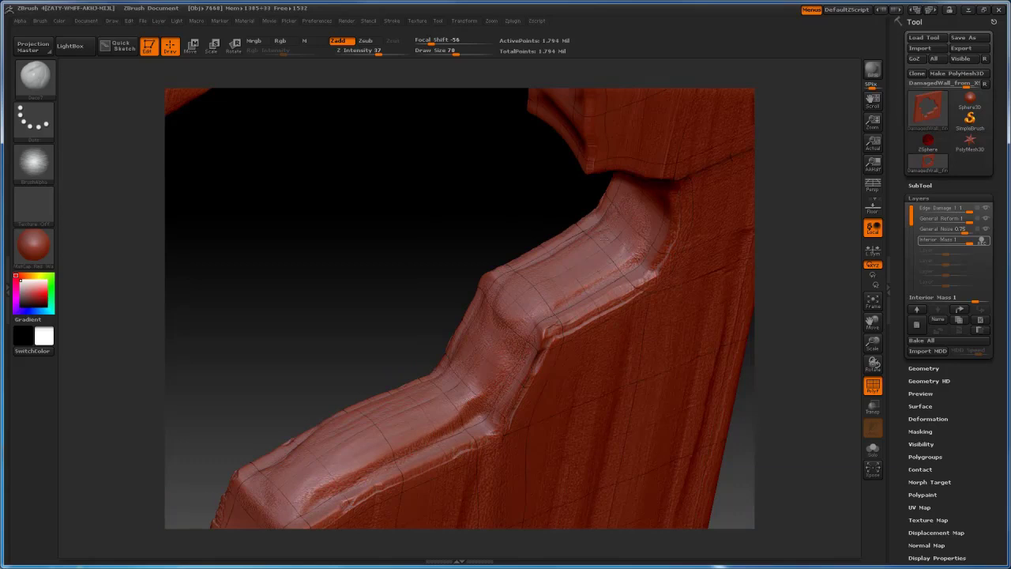
left_click_drag(494, 347, 511, 311)
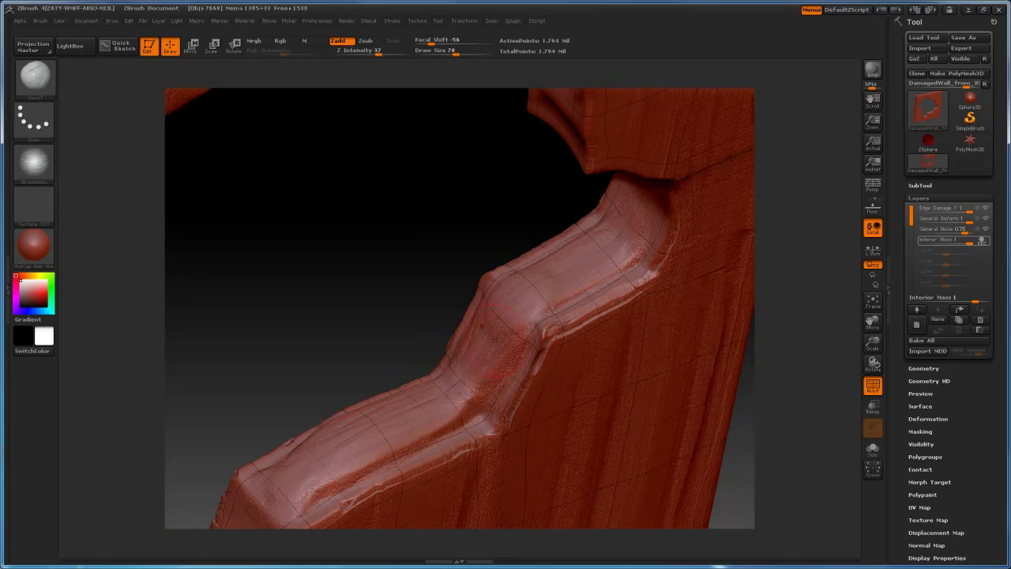
left_click_drag(336, 447, 324, 461)
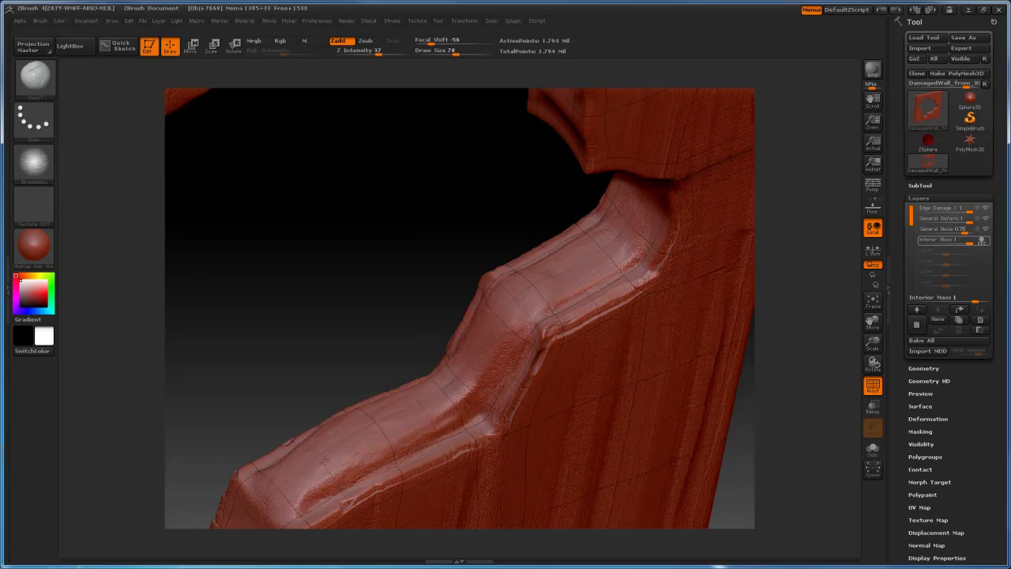
- Continue bulking up the opening's lower-right ledge, riser and the inner surface of the recess beneath the right overhang
mouse_move(458, 377)
left_mouse_down()
mouse_move(482, 357)
mouse_move(513, 297)
mouse_move(462, 370)
mouse_move(545, 273)
mouse_move(606, 243)
mouse_move(636, 210)
mouse_move(565, 288)
mouse_move(437, 397)
left_mouse_up()
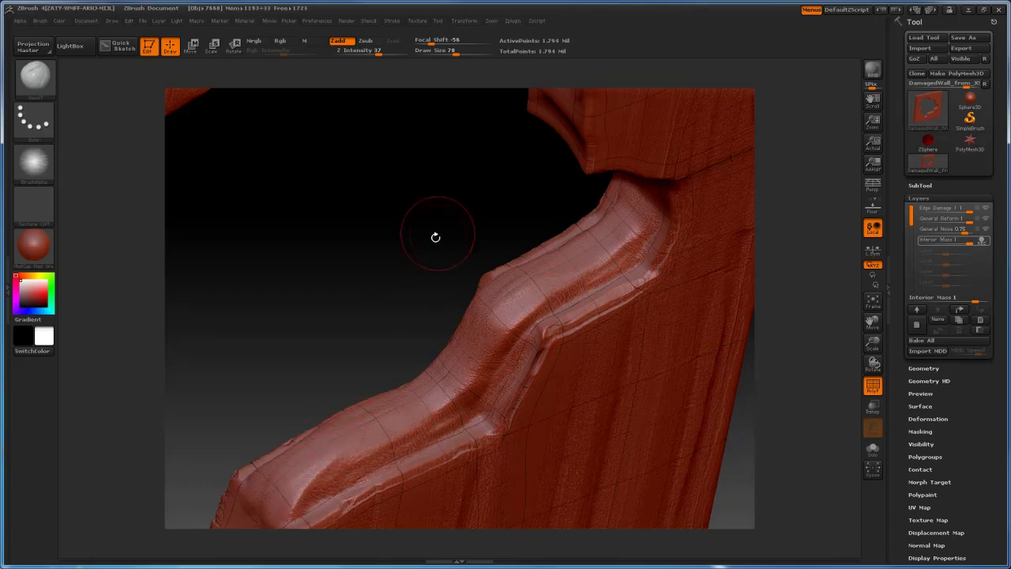
mouse_move(434, 232)
left_mouse_down()
mouse_move(442, 197)
mouse_move(368, 300)
mouse_move(626, 306)
left_mouse_up()
mouse_move(492, 288)
left_mouse_down()
mouse_move(455, 296)
mouse_move(492, 251)
mouse_move(474, 192)
mouse_move(476, 272)
mouse_move(443, 324)
left_mouse_up()
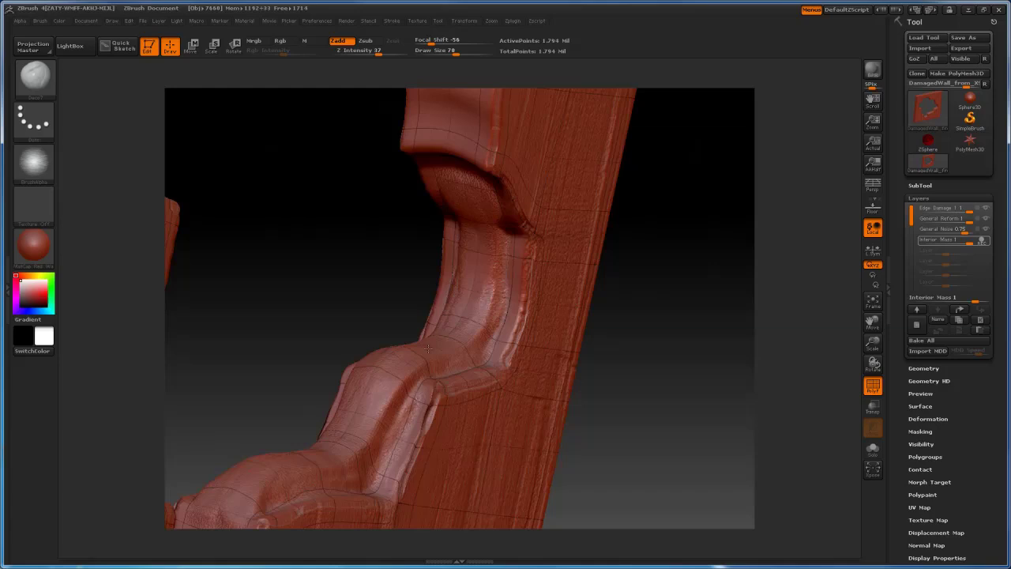
left_click_drag(337, 278, 375, 280)
mouse_move(466, 273)
left_mouse_down()
mouse_move(469, 245)
mouse_move(458, 301)
left_mouse_up()
mouse_move(465, 182)
left_mouse_down()
mouse_move(454, 162)
mouse_move(465, 257)
mouse_move(456, 133)
left_mouse_up()
- Build up the inner surface of the opening's bottom notch and its adjoining riser, and save the file
left_click_drag(644, 348, 556, 314)
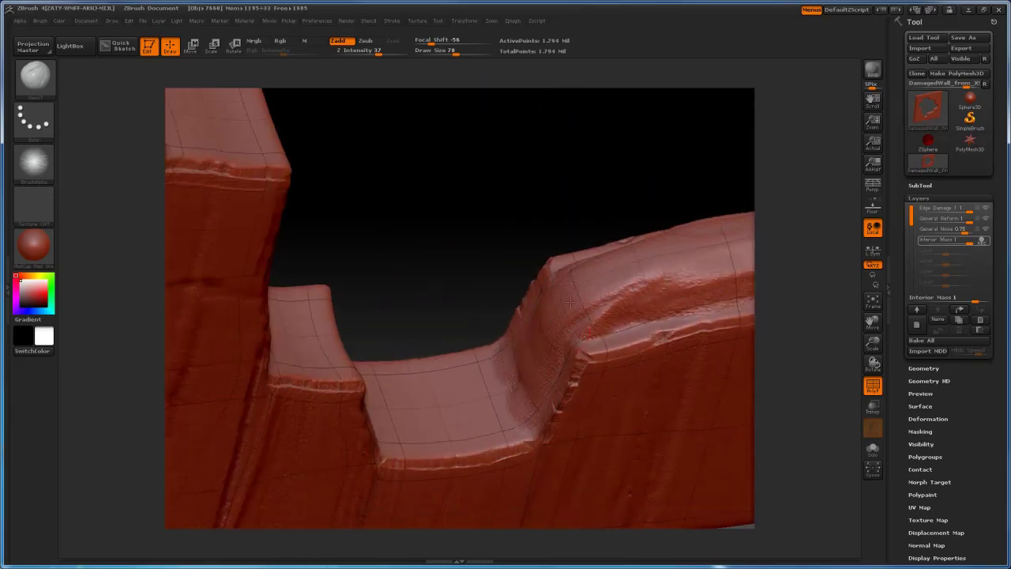
mouse_move(470, 403)
left_mouse_down()
mouse_move(458, 406)
mouse_move(533, 347)
left_mouse_up()
mouse_move(482, 376)
left_mouse_down()
mouse_move(426, 402)
mouse_move(476, 395)
left_mouse_up()
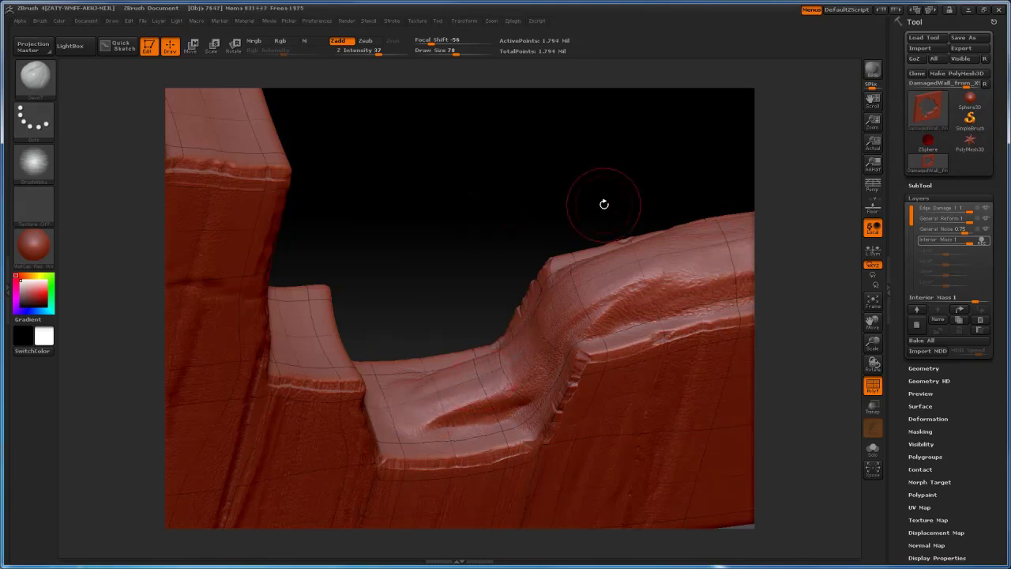
key("ctrl+s")
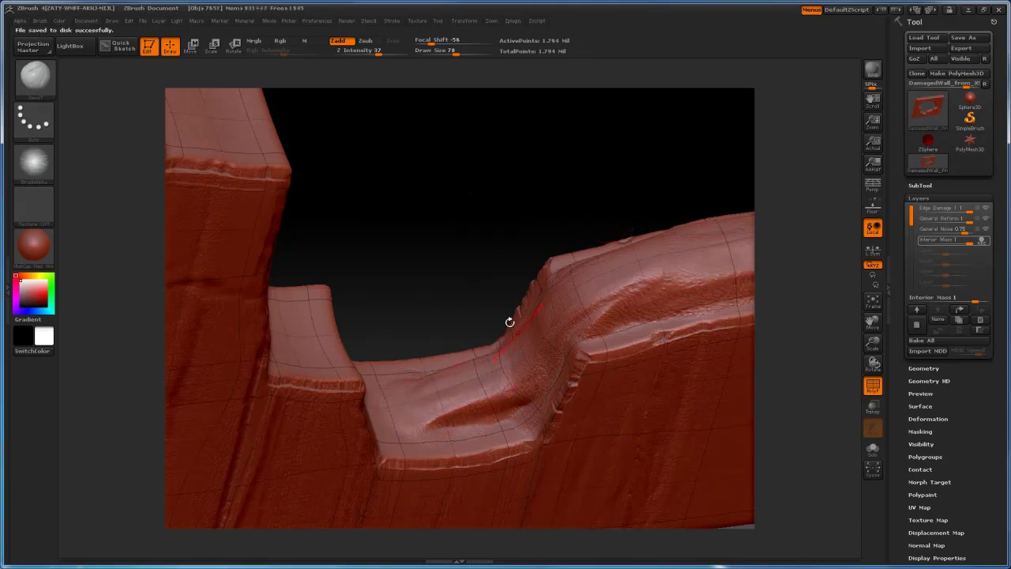
- Extend the built-up mass across the bottom notch and over the small neighbouring ledge
mouse_move(509, 322)
left_mouse_down()
mouse_move(474, 282)
mouse_move(474, 221)
mouse_move(566, 232)
left_mouse_up()
left_click_drag(610, 328, 508, 347)
mouse_move(572, 330)
left_mouse_down()
mouse_move(553, 364)
mouse_move(608, 360)
mouse_move(628, 324)
left_mouse_up()
right_click_drag(470, 335, 467, 296, "ctrl")
mouse_move(466, 332)
left_mouse_down()
mouse_move(427, 298)
mouse_move(470, 340)
mouse_move(384, 314)
mouse_move(513, 339)
mouse_move(592, 331)
left_mouse_up()
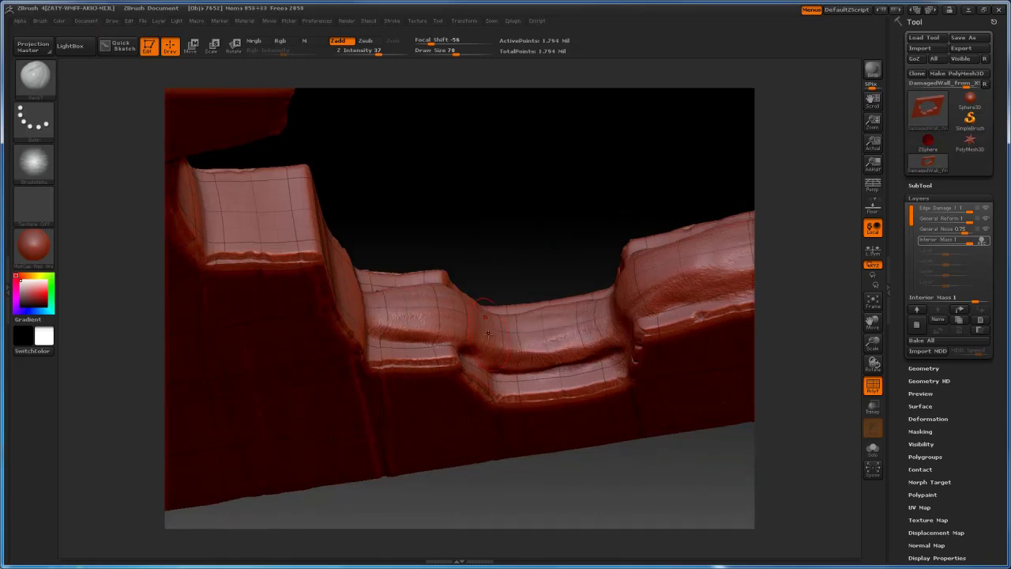
- Build up the sloping surface beyond the small ledge and smooth the transitions between the adjoining bulges
right_click_drag(589, 230, 527, 226)
left_click_drag(528, 226, 522, 352)
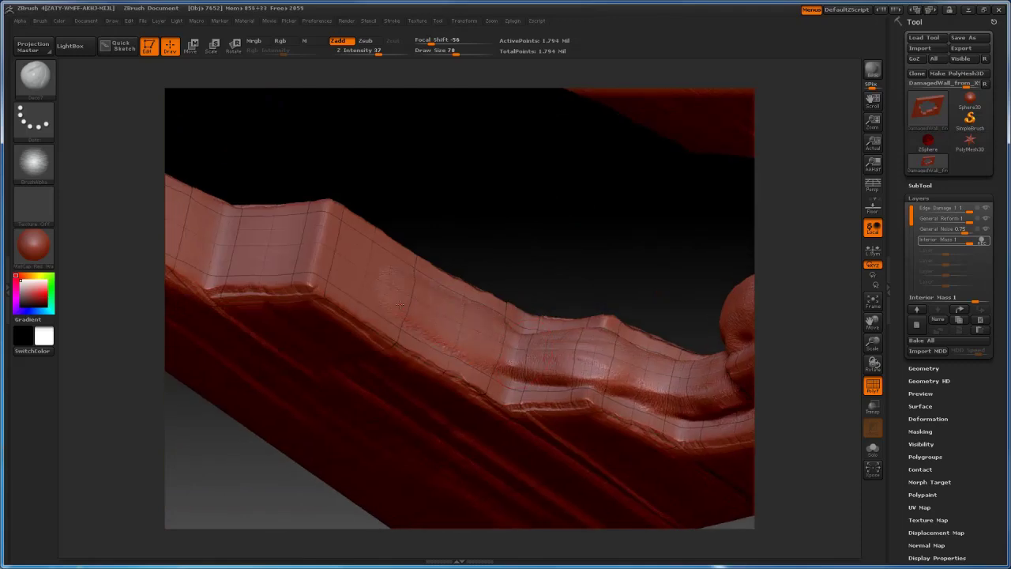
mouse_move(401, 305)
left_mouse_down()
mouse_move(548, 356)
mouse_move(330, 251)
mouse_move(470, 316)
left_mouse_up()
left_click_drag(528, 341, 496, 349, "shift")
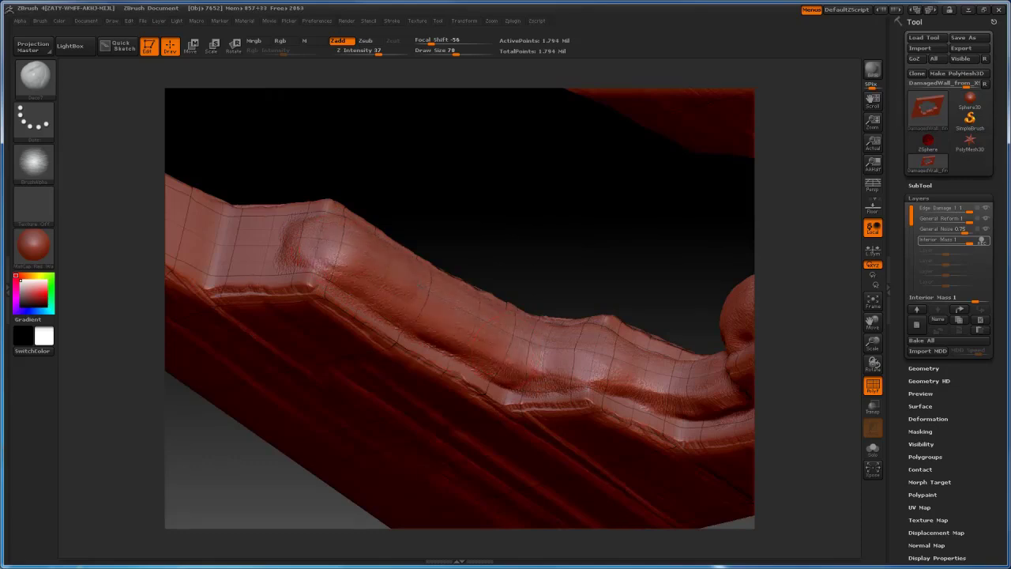
left_click_drag(542, 344, 586, 370)
left_click_drag(650, 281, 719, 282, "alt")
left_click_drag(648, 260, 650, 283)
left_click_drag(577, 361, 564, 357, "shift")
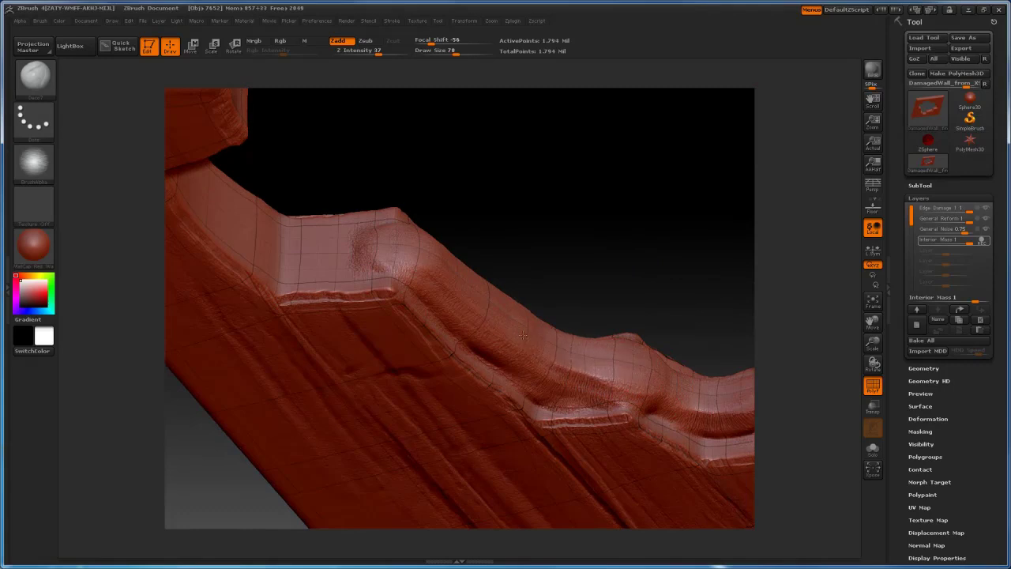
- Bulk up the stepped ledges and riser on the opening's lower-left side into a continuous rounded mass
left_click_drag(473, 205, 631, 250, "alt")
mouse_move(553, 289)
left_mouse_down()
mouse_move(469, 296)
mouse_move(563, 293)
mouse_move(455, 300)
mouse_move(490, 285)
mouse_move(608, 303)
mouse_move(508, 275)
left_mouse_up()
mouse_move(517, 165)
left_mouse_down()
mouse_move(566, 232)
mouse_move(669, 319)
left_mouse_up()
mouse_move(542, 368)
left_mouse_down()
mouse_move(442, 292)
mouse_move(477, 336)
left_mouse_up()
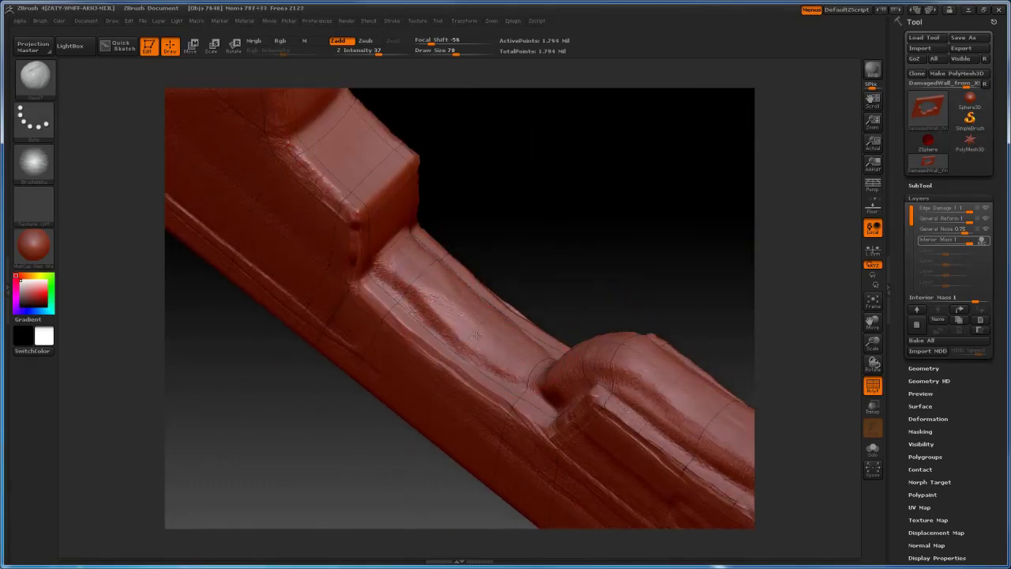
left_click_drag(385, 251, 510, 357)
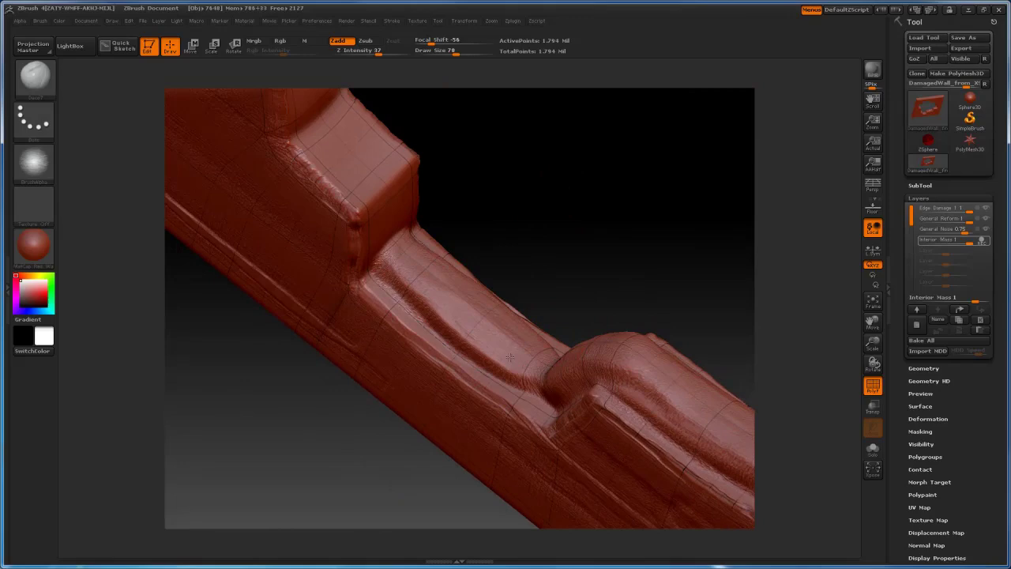
mouse_move(663, 276)
left_mouse_down()
mouse_move(571, 248)
mouse_move(613, 299)
left_mouse_up()
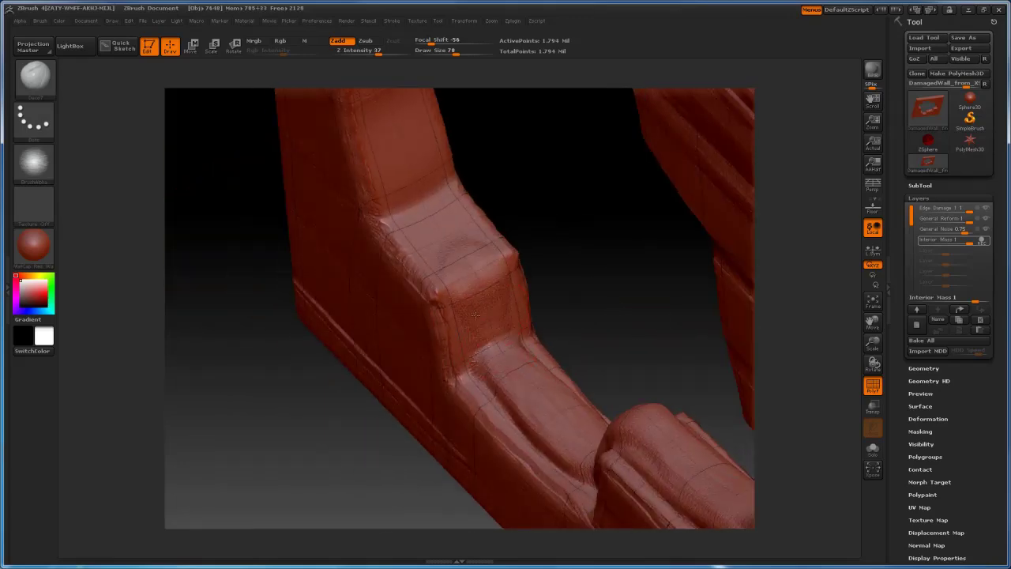
mouse_move(513, 363)
left_mouse_down()
mouse_move(474, 255)
mouse_move(431, 210)
mouse_move(451, 198)
mouse_move(505, 346)
left_mouse_up()
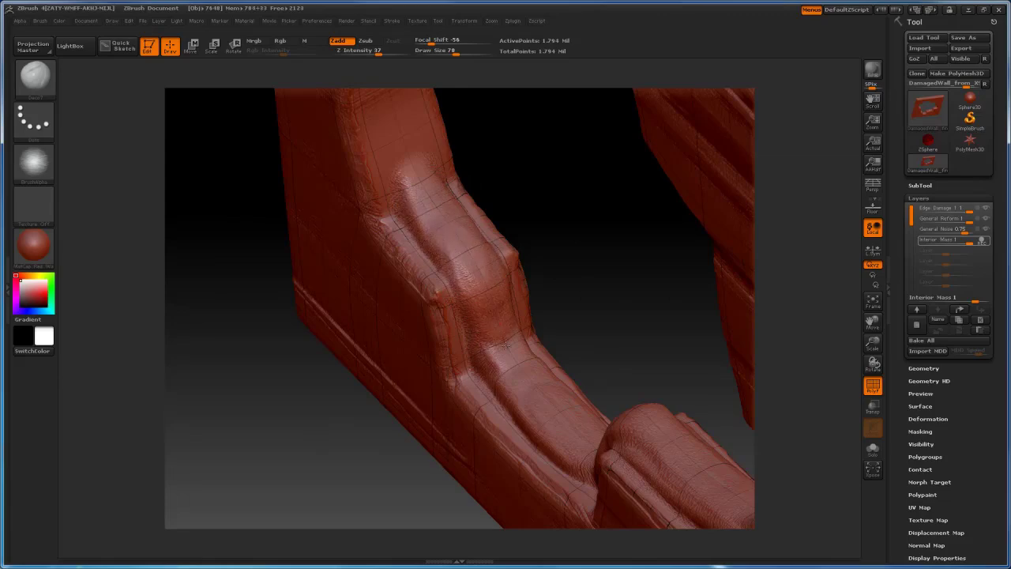
left_click_drag(499, 311, 512, 364)
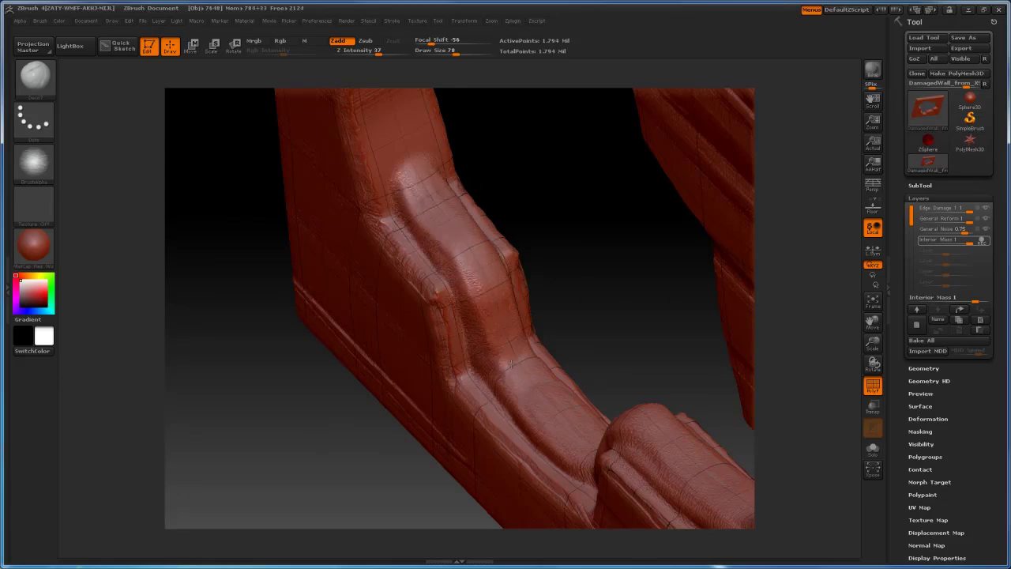
- Build up the long inner surface on the opening's left side up to the overhang
mouse_move(553, 193)
left_mouse_down()
mouse_move(632, 210)
mouse_move(560, 332)
mouse_move(518, 316)
left_mouse_up()
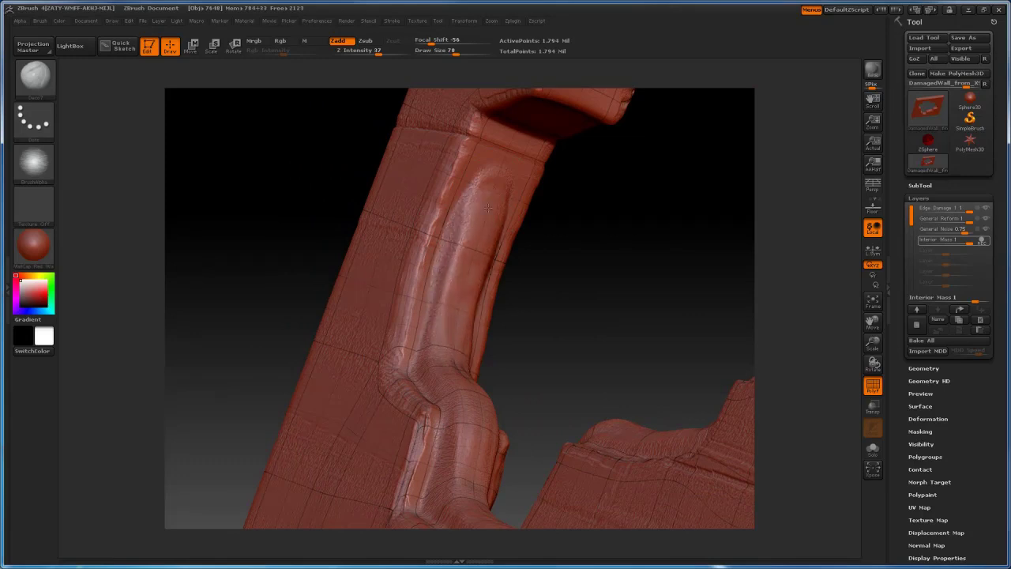
mouse_move(448, 337)
left_mouse_down()
mouse_move(495, 168)
mouse_move(498, 191)
left_mouse_up()
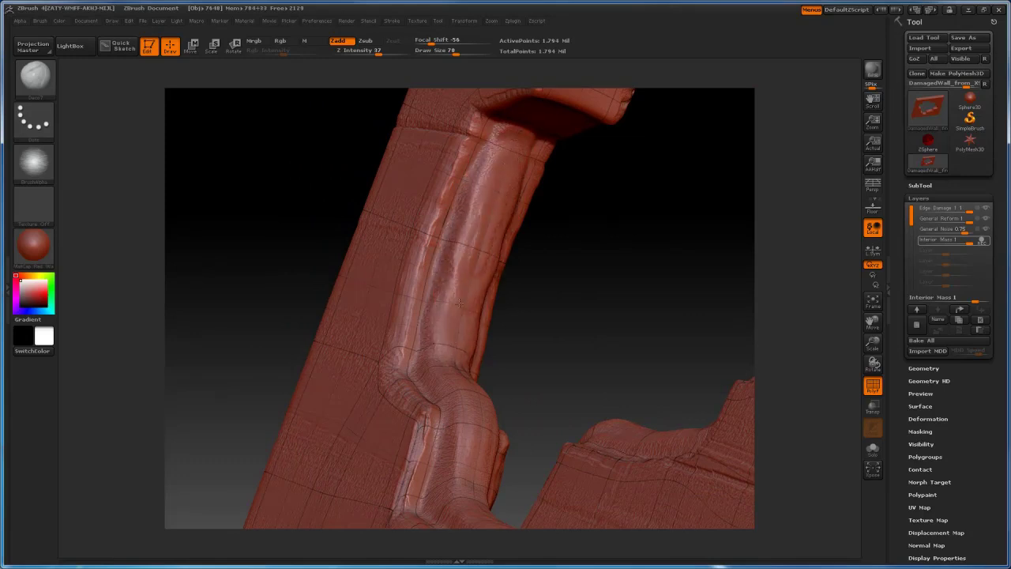
left_click_drag(477, 247, 494, 203)
- Build up the angled inner surfaces along the opening's upper-left edge, filling the bends between segments
mouse_move(521, 316)
left_mouse_down()
mouse_move(610, 308)
mouse_move(421, 273)
left_mouse_up()
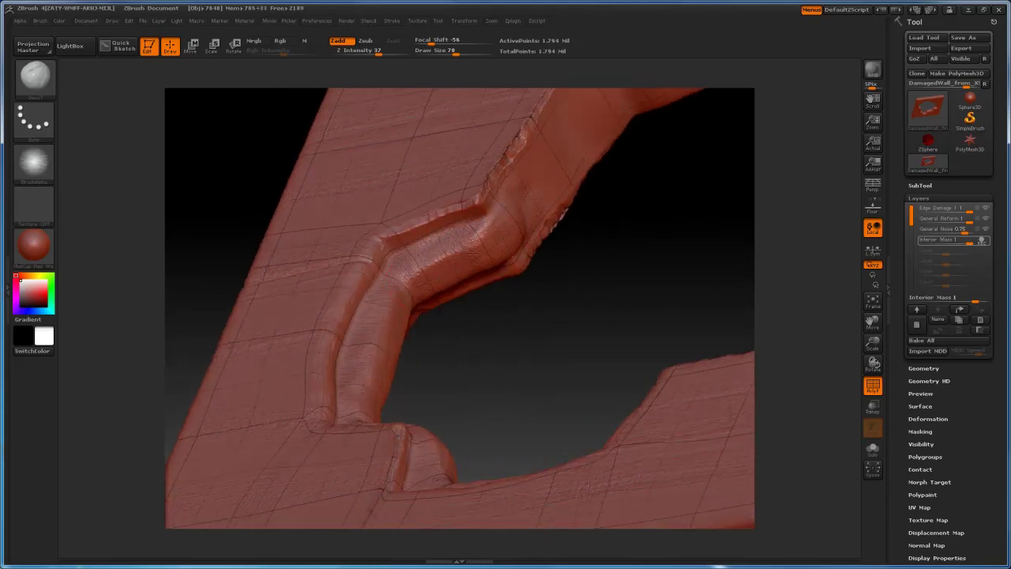
mouse_move(673, 206)
left_mouse_down()
mouse_move(517, 335)
mouse_move(494, 180)
left_mouse_up()
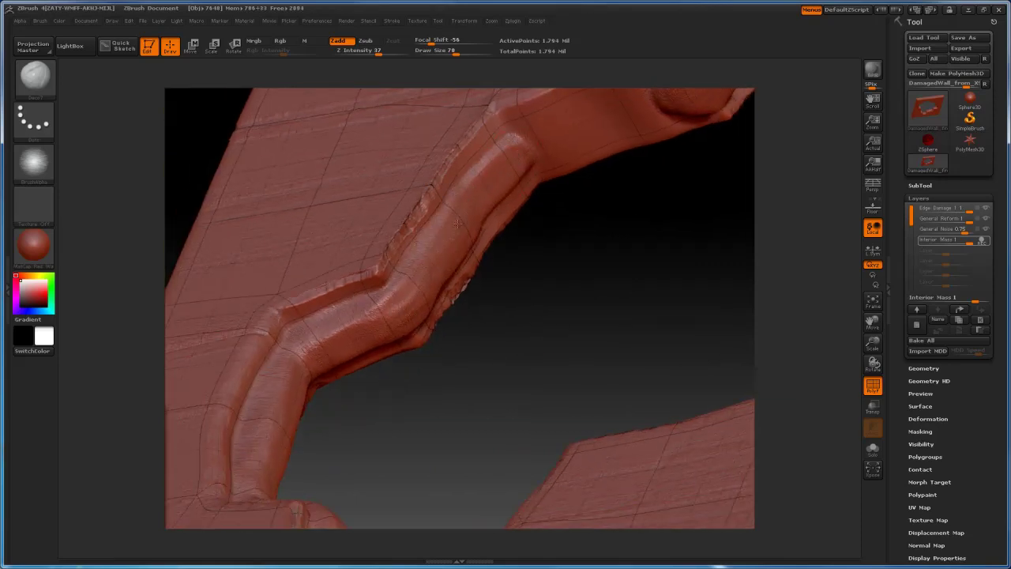
mouse_move(458, 224)
left_mouse_down()
mouse_move(510, 150)
mouse_move(553, 132)
mouse_move(492, 172)
mouse_move(444, 250)
left_mouse_up()
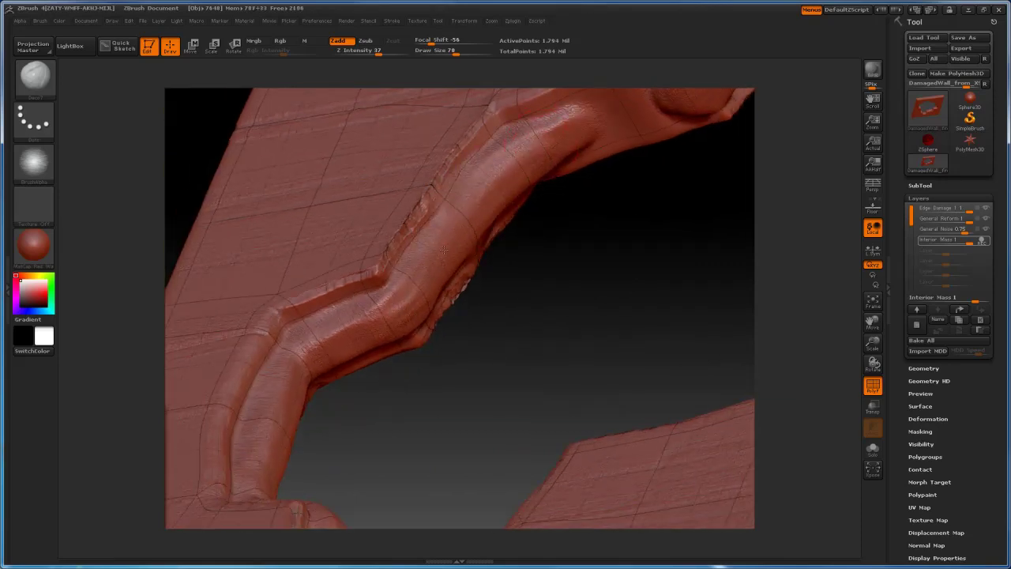
left_click_drag(645, 185, 513, 343, "alt")
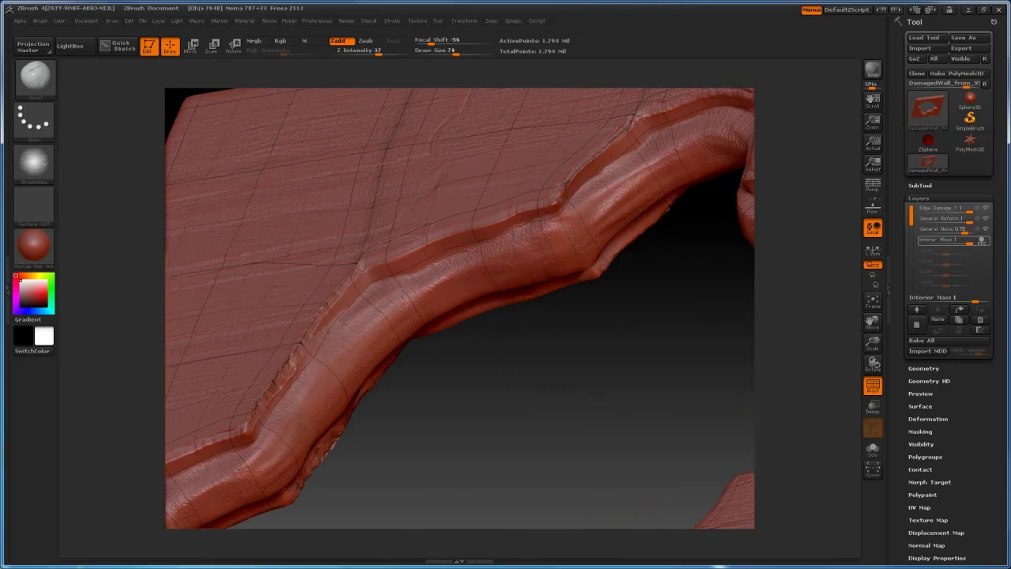
mouse_move(420, 303)
left_mouse_down()
mouse_move(528, 267)
mouse_move(417, 311)
left_mouse_up()
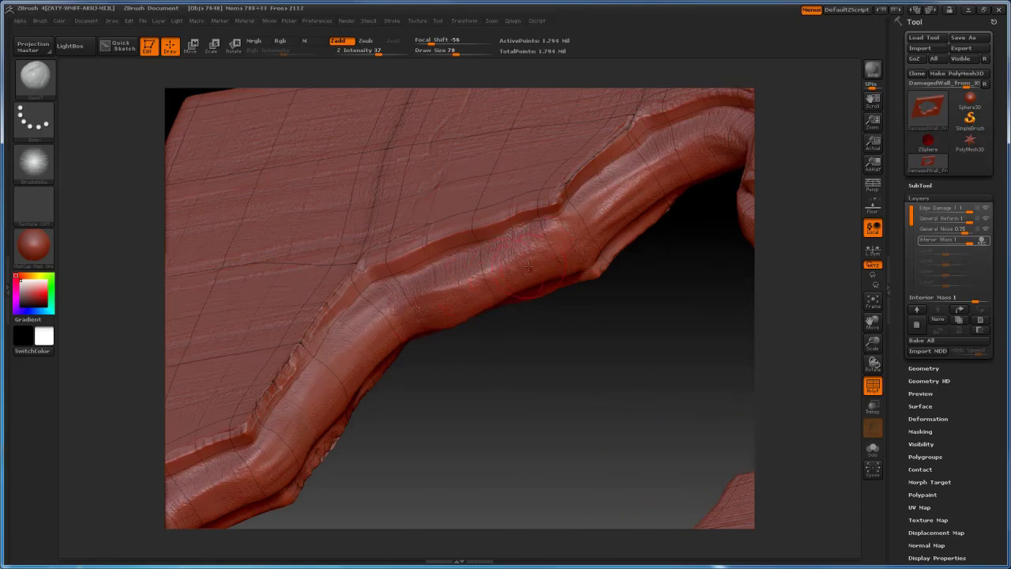
mouse_move(528, 267)
left_mouse_down()
mouse_move(654, 186)
mouse_move(515, 267)
left_mouse_up()
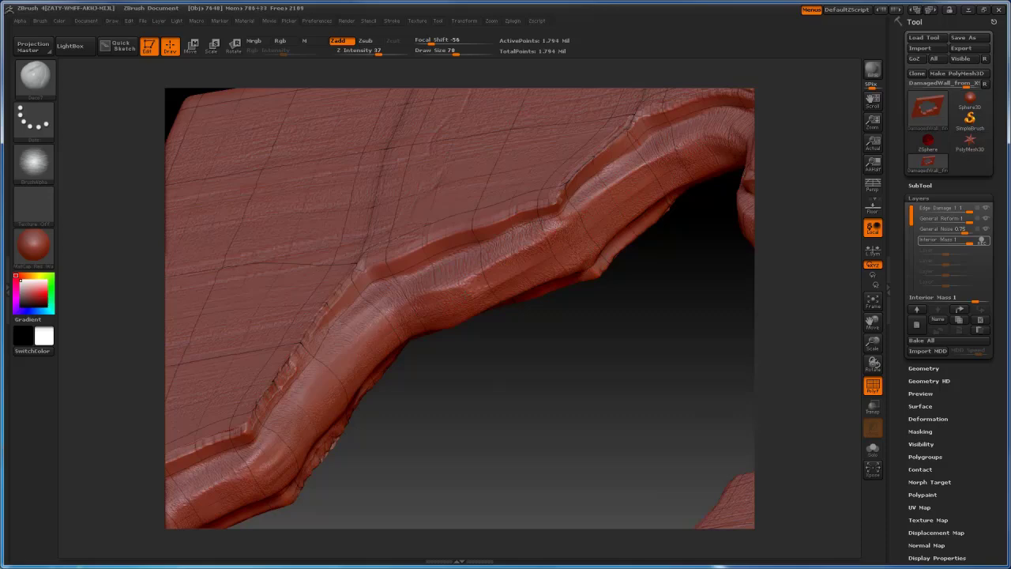
- Reduce the draw size to 34 and refine the built-up mass around the opening's peak and upper-right side
mouse_move(548, 355)
left_mouse_down()
mouse_move(579, 357)
mouse_move(510, 363)
mouse_move(481, 301)
mouse_move(506, 265)
mouse_move(441, 380)
mouse_move(468, 372)
left_mouse_up()
key("s")
left_click_drag(392, 201, 362, 176)
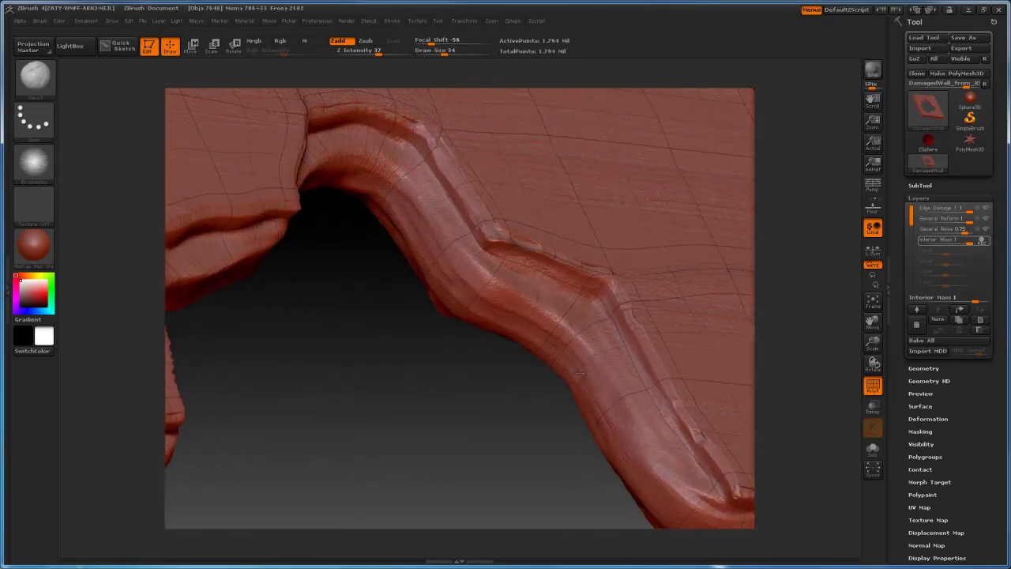
mouse_move(580, 373)
left_mouse_down()
mouse_move(506, 332)
mouse_move(463, 323)
left_mouse_up()
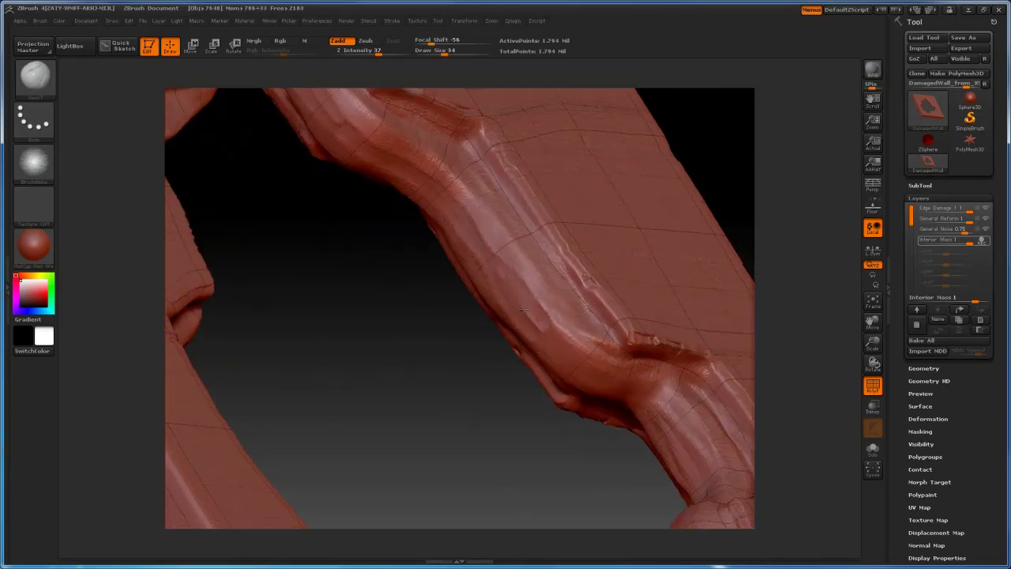
mouse_move(523, 308)
left_mouse_down()
mouse_move(610, 393)
mouse_move(454, 214)
mouse_move(383, 169)
left_mouse_up()
mouse_move(366, 309)
left_mouse_down()
mouse_move(429, 335)
mouse_move(413, 264)
mouse_move(424, 302)
mouse_move(519, 309)
left_mouse_up()
left_click_drag(504, 243, 481, 338, "alt")
left_click_drag(466, 237, 401, 300, "alt")
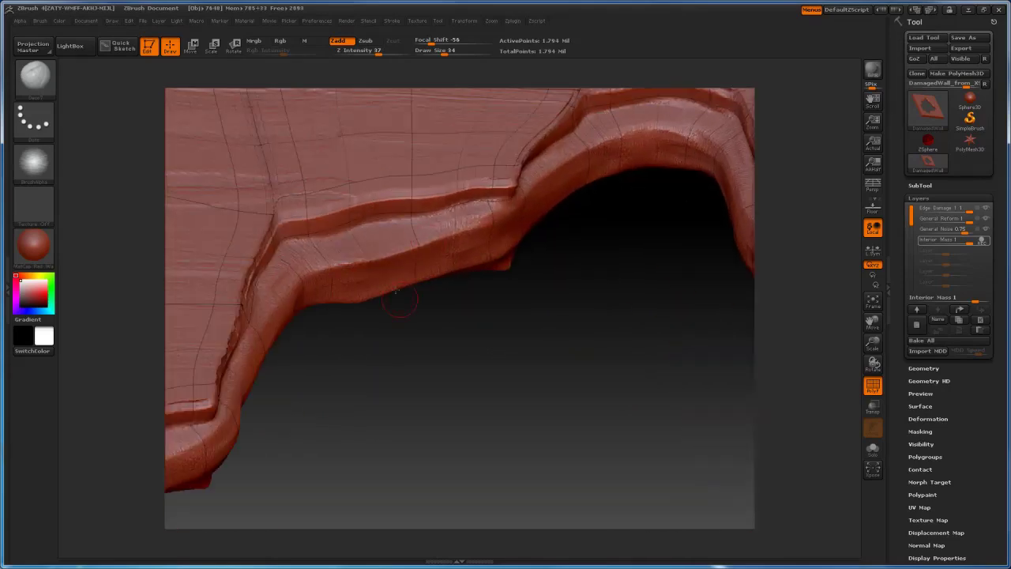
- Set the draw size to 72 and thicken the inner mass along the opening's upper-left stretch
left_click_drag(436, 236, 339, 262)
key("s")
left_click(469, 272)
left_click_drag(466, 260, 340, 285)
left_click_drag(388, 239, 335, 238)
left_click_drag(431, 270, 356, 262)
- Bring the whole wall into view and hide the polyframe wireframe
left_click_drag(528, 316, 587, 276)
mouse_move(553, 410)
left_mouse_down("alt")
mouse_move(519, 361)
mouse_move(524, 245)
left_mouse_up("alt")
left_click_drag(524, 316, 512, 257, "alt")
mouse_move(512, 257)
left_mouse_down()
mouse_move(490, 321)
mouse_move(486, 297)
left_mouse_up()
key("shift+f")
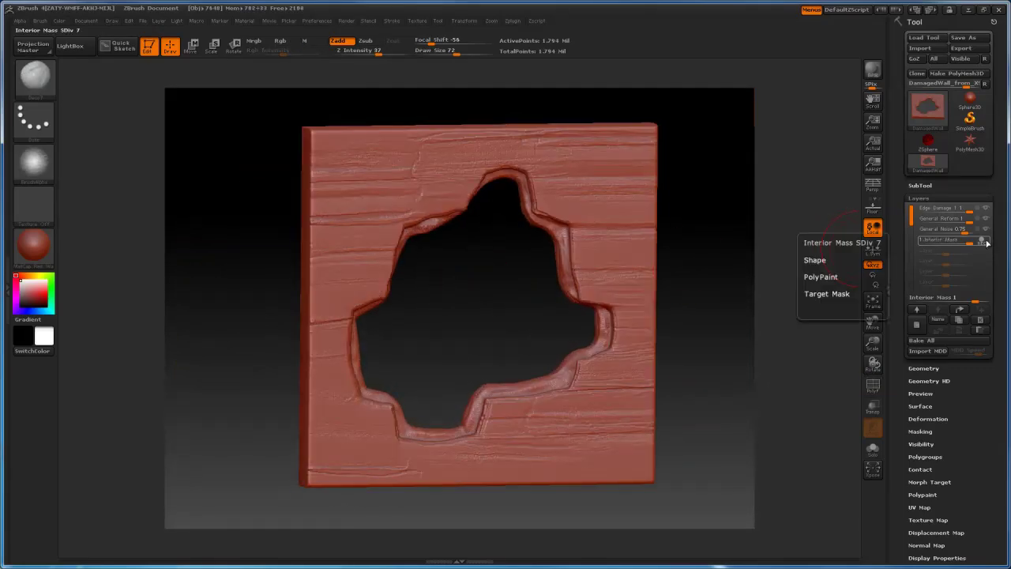
- Add a new layer and name it Int Mass Noise
left_click(917, 326)
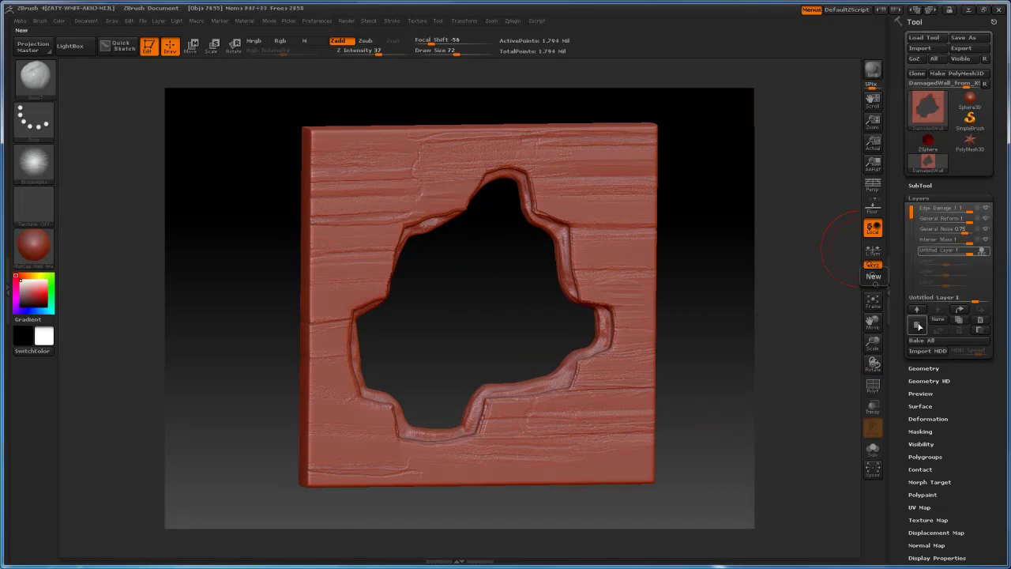
left_click(938, 319)
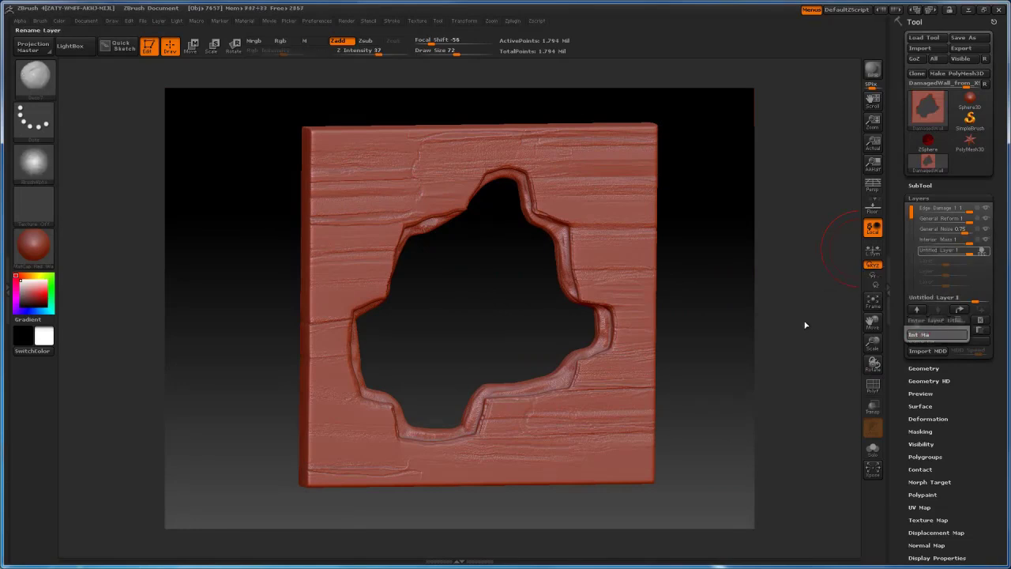
type("Int Mass Noise")
key("Return")
- Frame the opening's lower-right ledge closely and switch to the Noise brush
left_click_drag(510, 296, 569, 173)
left_click_drag(624, 297, 531, 219, "alt")
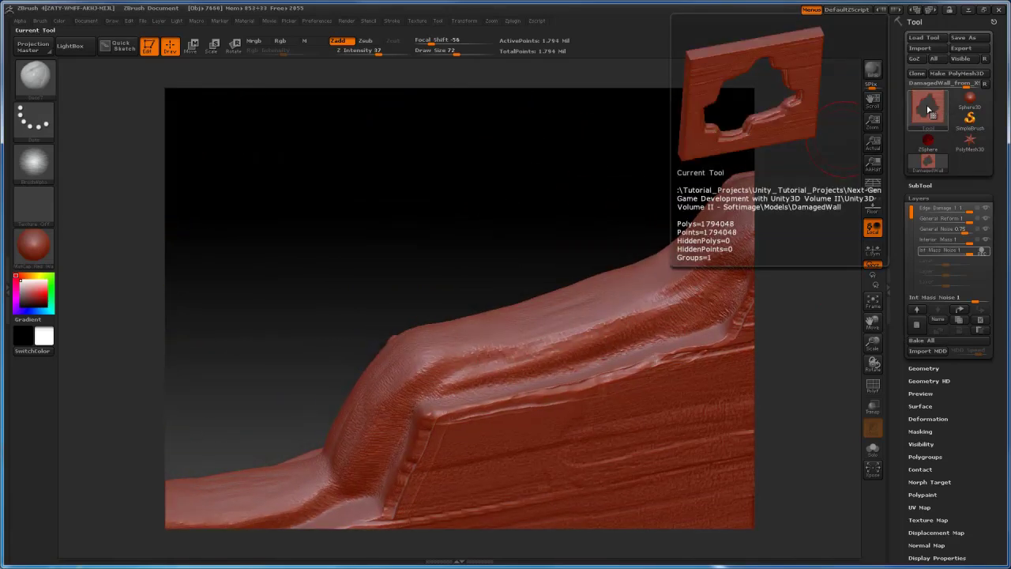
left_click_drag(589, 189, 539, 304)
key("space")
left_click(527, 357)
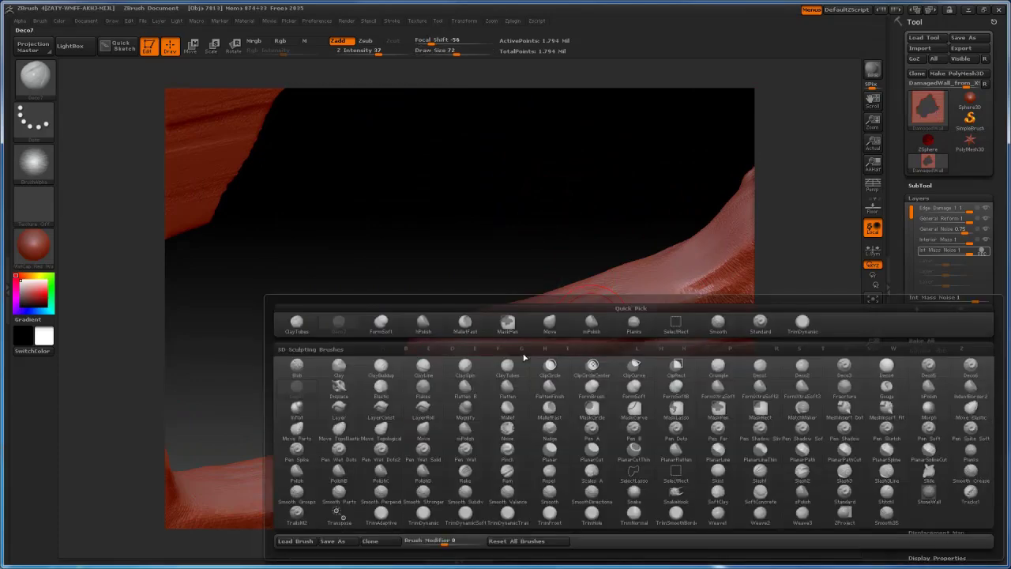
key("n")
left_click(508, 431)
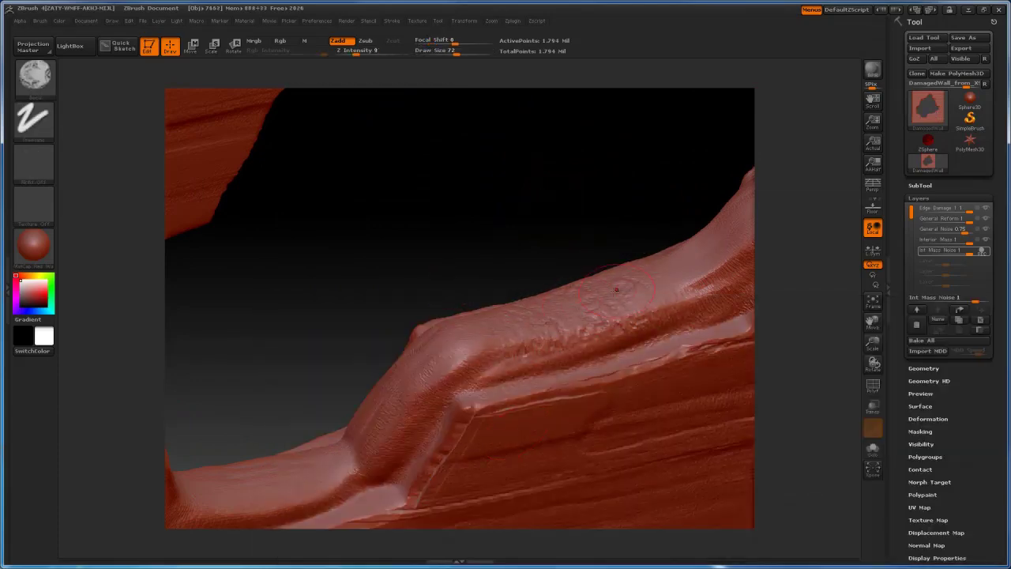
- Enlarge the draw size to 116 and apply noise over the lower-right ledge, its riser and the bottom notch
left_click(467, 52)
left_click_drag(587, 326, 434, 367)
left_click_drag(483, 271, 545, 254)
left_click_drag(518, 276, 395, 427)
mouse_move(553, 237)
left_mouse_down()
mouse_move(629, 270)
mouse_move(588, 296)
mouse_move(565, 332)
left_mouse_up()
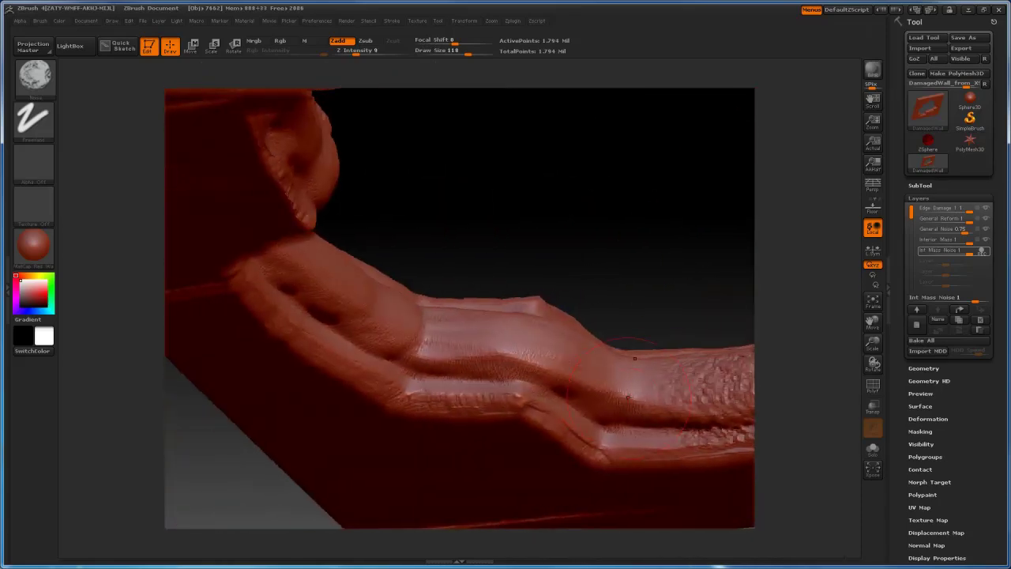
mouse_move(513, 273)
left_mouse_down()
mouse_move(510, 253)
mouse_move(407, 293)
left_mouse_up()
mouse_move(361, 237)
left_mouse_down()
mouse_move(567, 308)
mouse_move(547, 310)
left_mouse_up()
- Reduce the draw size to 78 and apply noise along the opening's lower-left slope and left side
key("s")
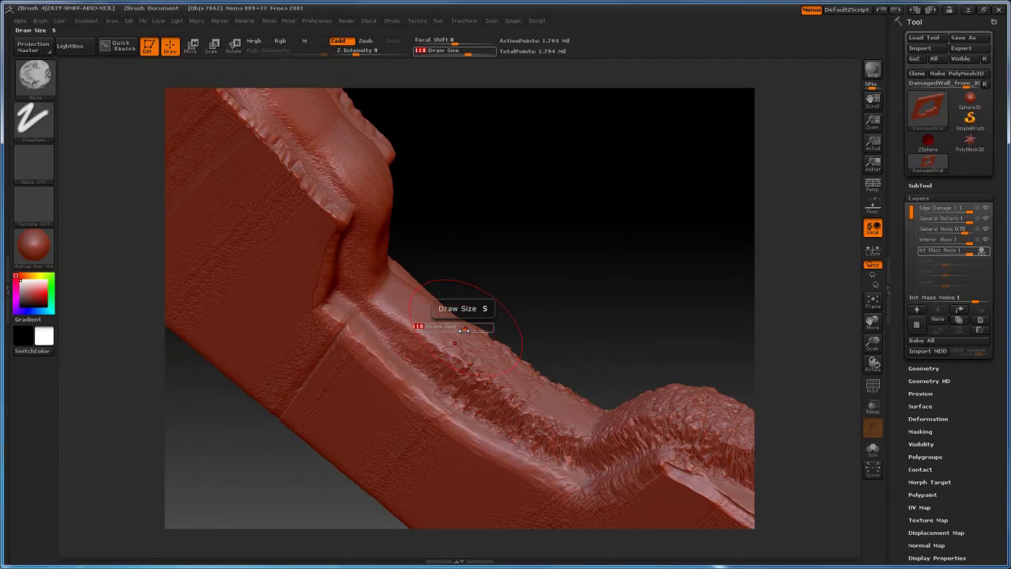
left_click_drag(469, 319, 458, 319)
mouse_move(371, 228)
left_mouse_down()
mouse_move(466, 292)
mouse_move(454, 374)
left_mouse_up()
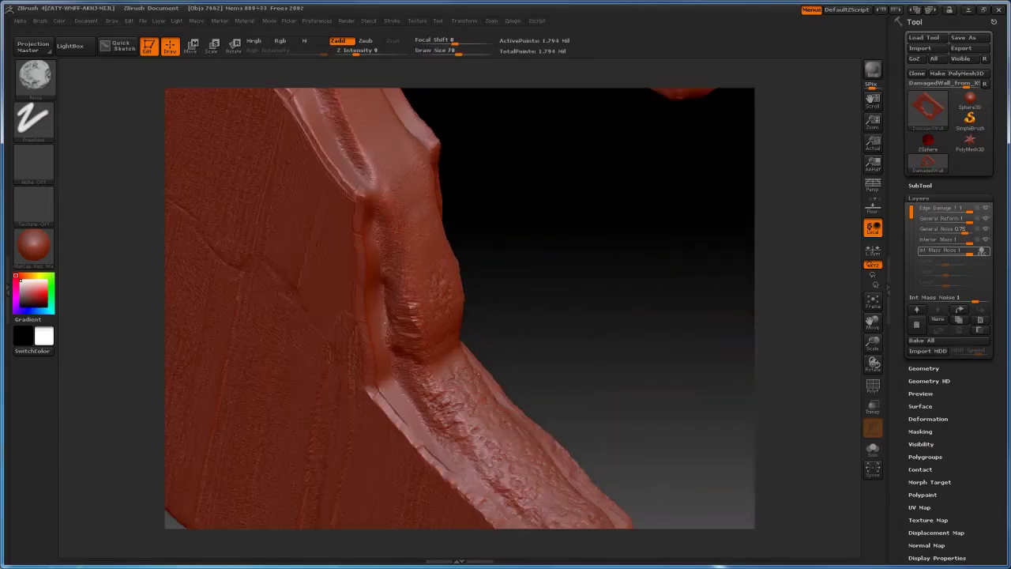
left_click_drag(409, 182, 461, 381)
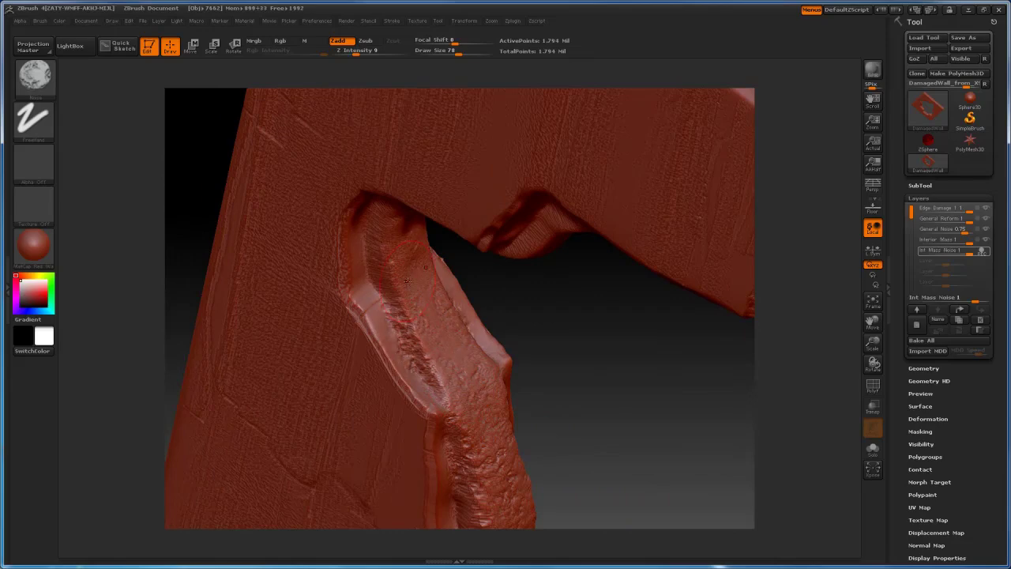
left_click_drag(408, 281, 359, 315)
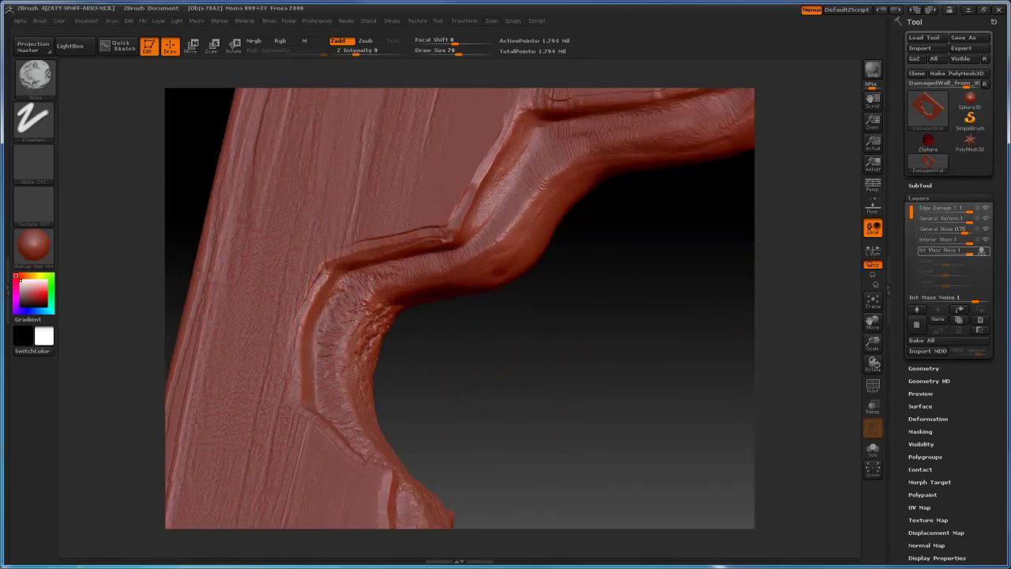
- Apply noise along the opening's upper-left steps, top notch and upper-right edge, finishing with the whole wall framed
left_click_drag(407, 277, 506, 237)
left_click_drag(670, 278, 614, 338, "alt")
mouse_move(395, 332)
left_mouse_down()
mouse_move(471, 279)
mouse_move(530, 368)
mouse_move(569, 301)
left_mouse_up()
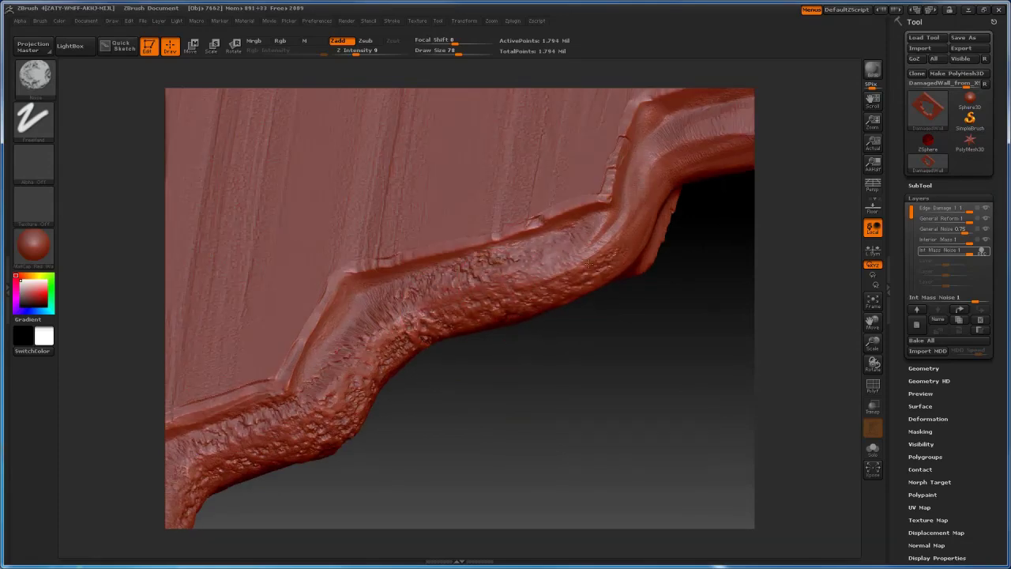
mouse_move(590, 264)
left_mouse_down()
mouse_move(528, 402)
mouse_move(499, 332)
left_mouse_up()
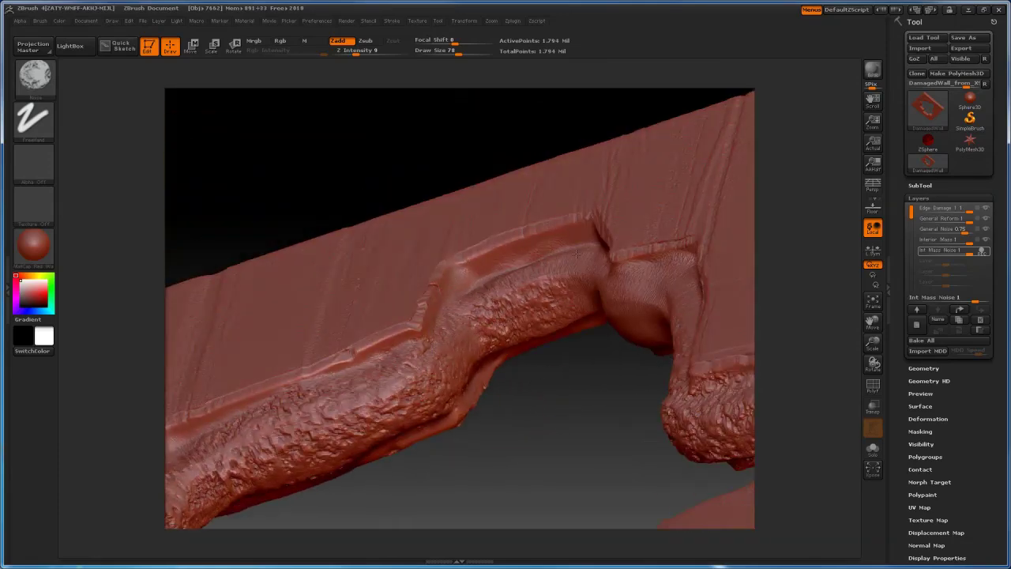
mouse_move(510, 416)
left_mouse_down()
mouse_move(509, 344)
mouse_move(543, 354)
mouse_move(503, 368)
left_mouse_up()
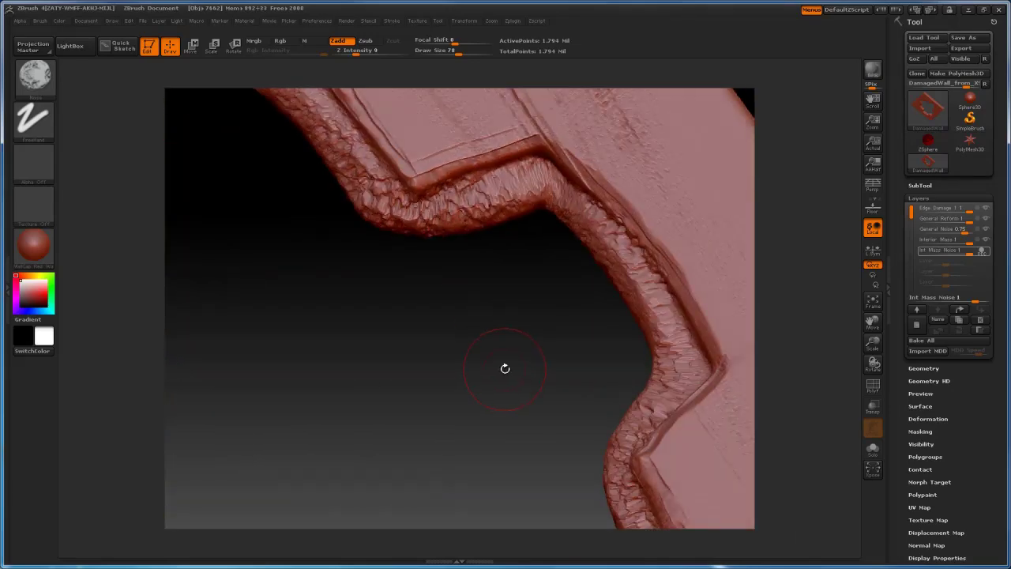
key("f")
mouse_move(699, 273)
left_mouse_down()
mouse_move(656, 253)
mouse_move(465, 345)
mouse_move(495, 275)
mouse_move(491, 318)
mouse_move(502, 330)
mouse_move(503, 290)
mouse_move(510, 333)
left_mouse_up()
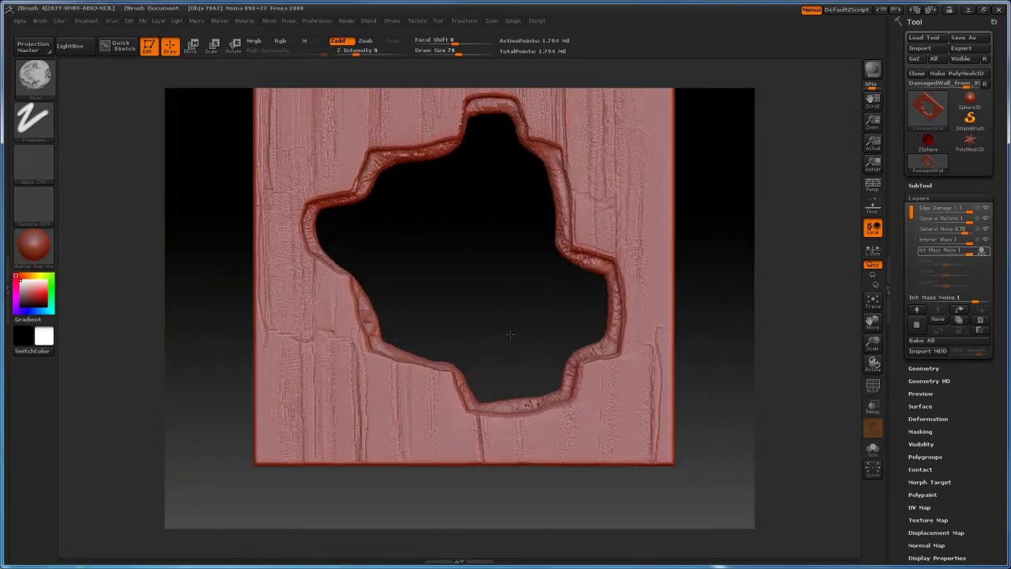
key("f")
- Stop recording on the Int Mass Noise layer and add a new layer named Edge Crumpling
left_click(983, 250)
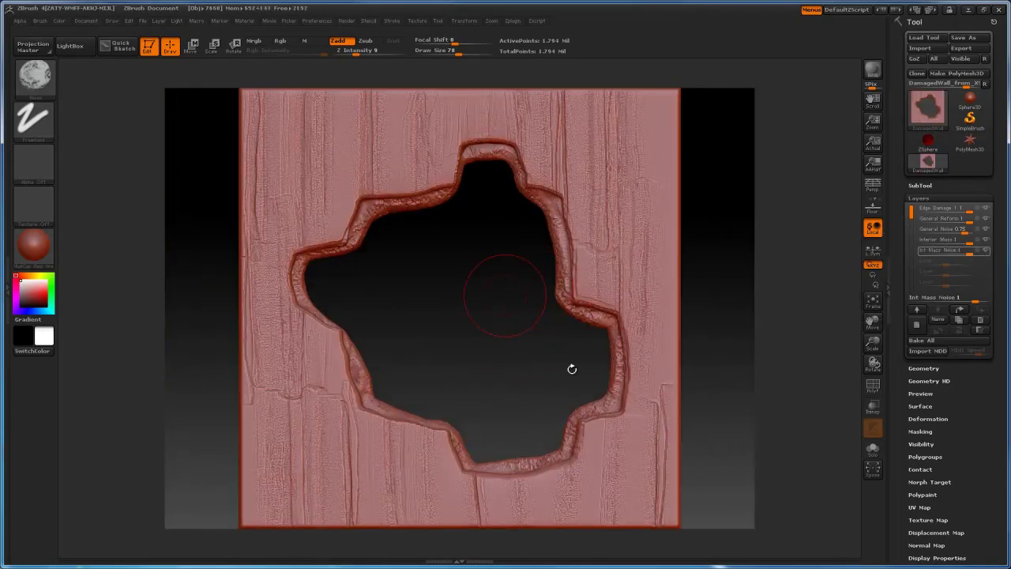
left_click(981, 319)
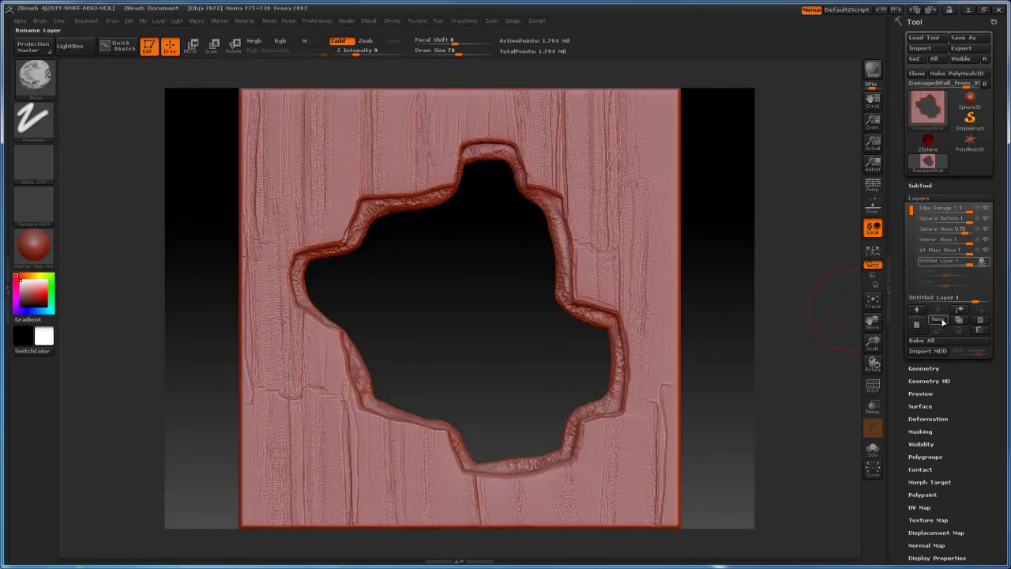
left_click(937, 319)
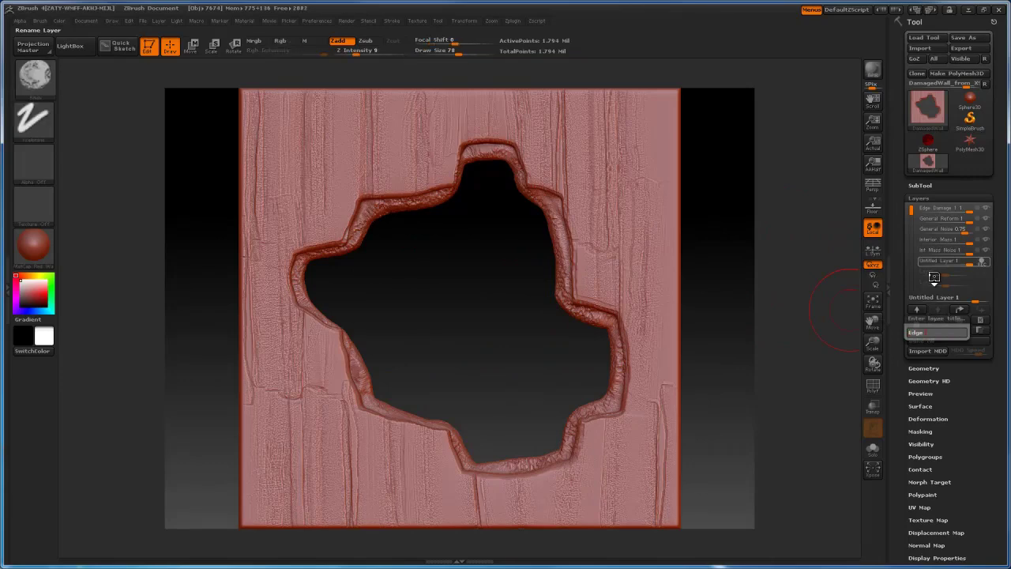
type("Edge Crumpling")
key("Return")
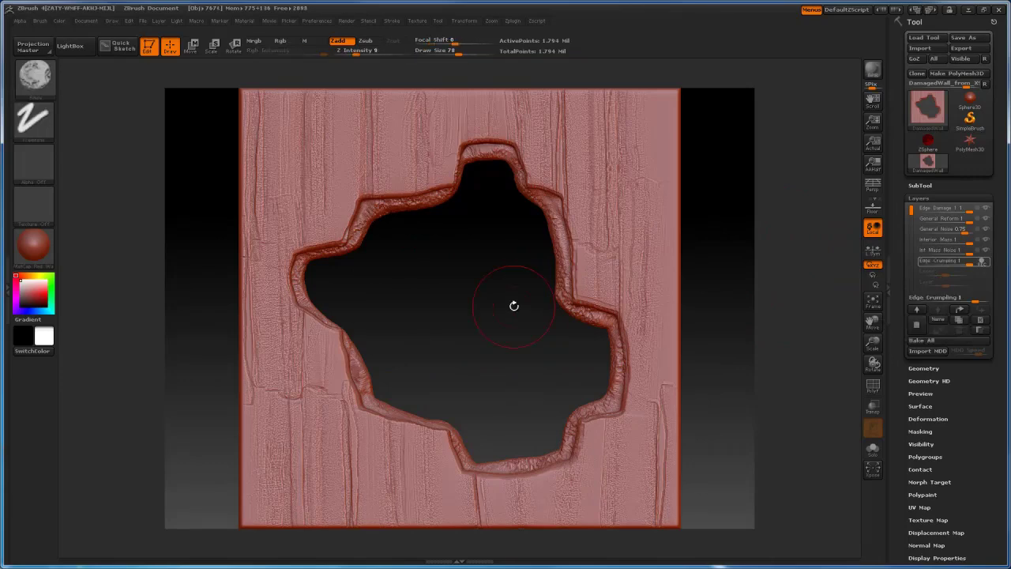
- Frame the opening's right edge closely and switch to the Crumple brush in Zadd mode
left_click_drag(514, 305, 370, 264)
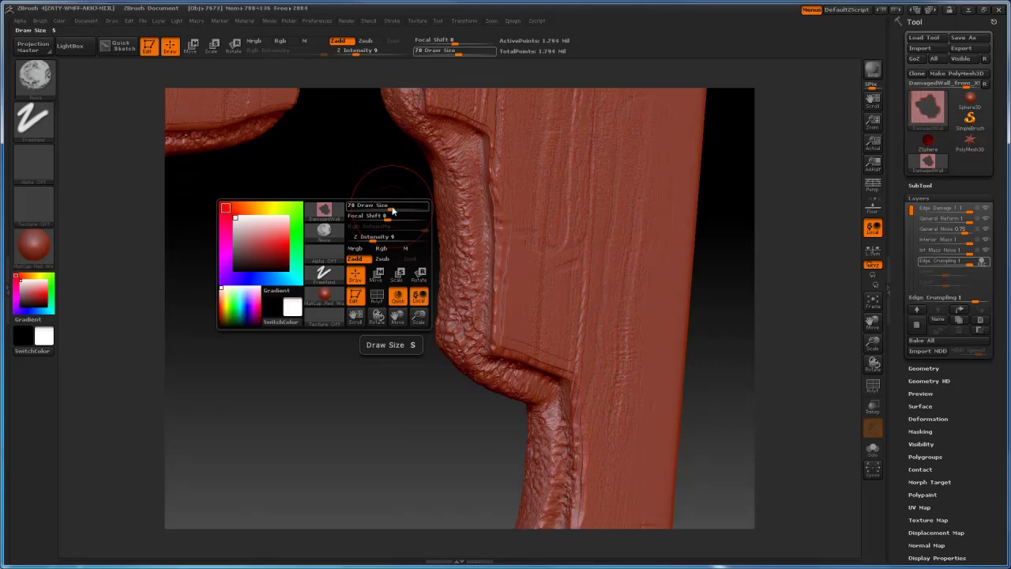
key("b")
key("p")
left_click(717, 290)
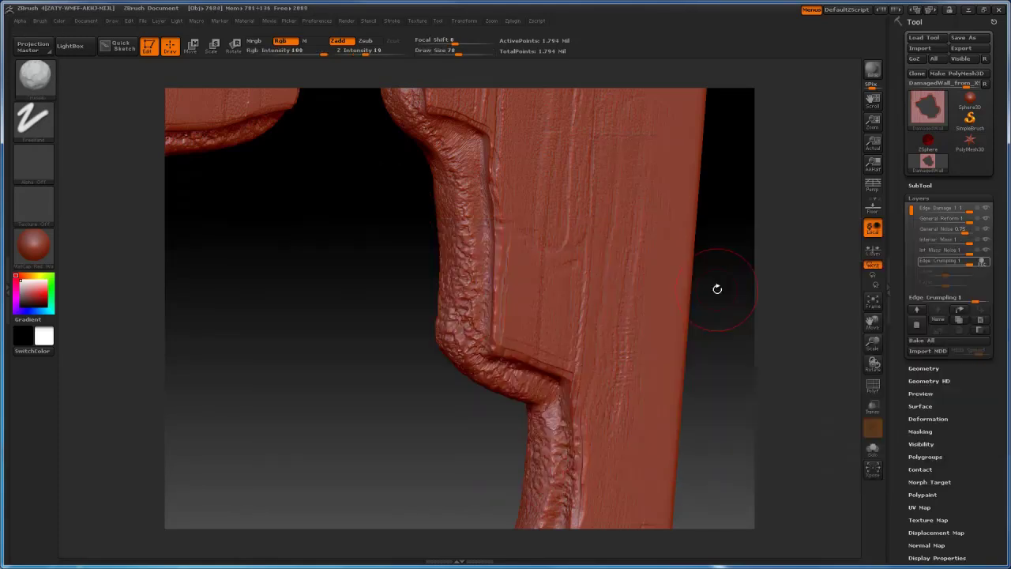
left_click(280, 40)
key("ctrl+z")
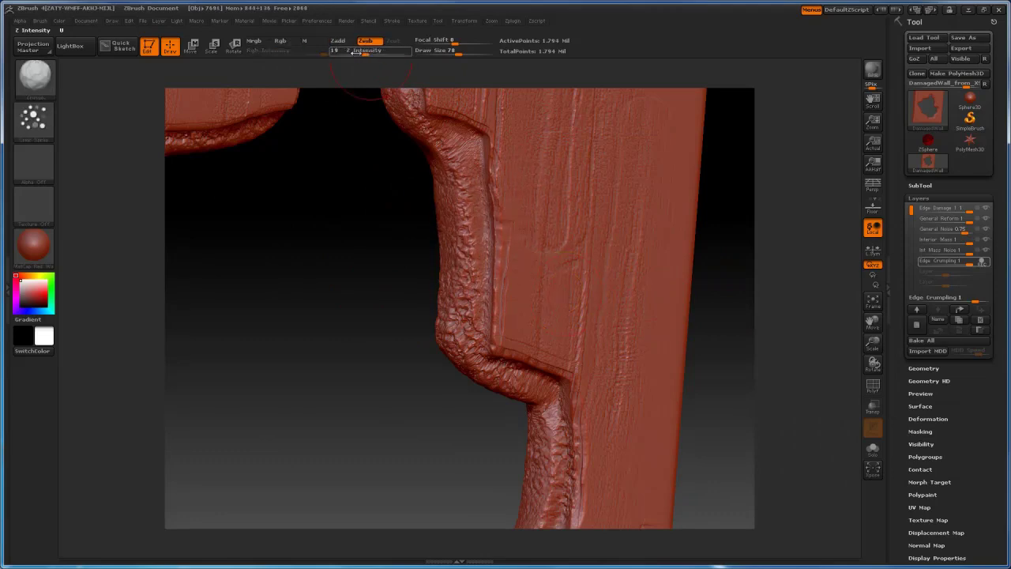
mouse_move(340, 202)
left_mouse_down()
mouse_move(316, 262)
mouse_move(319, 231)
left_mouse_up()
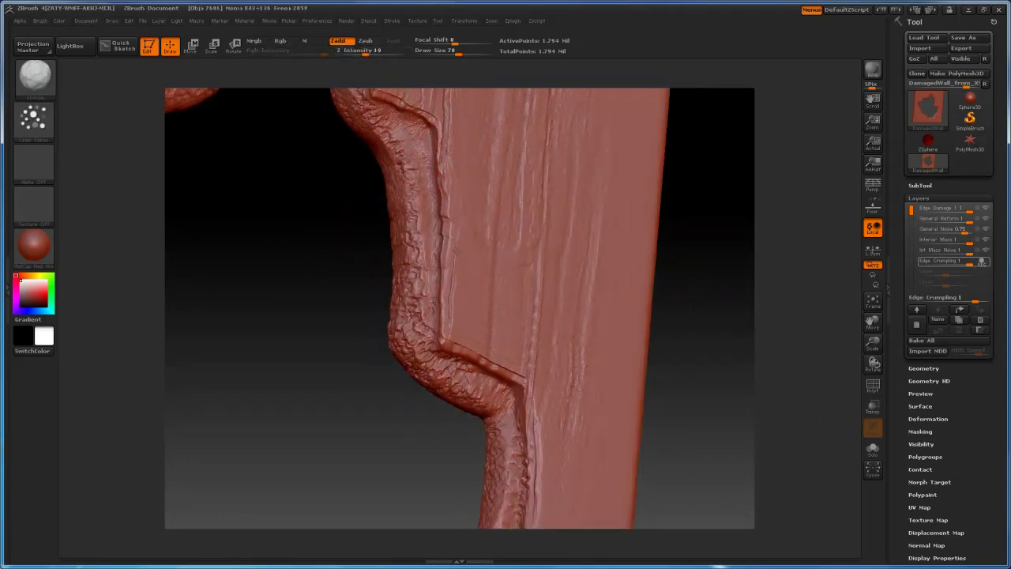
- Crumple the wall face and broken rim along the right side of the opening
left_click_drag(456, 180, 438, 91, "alt")
mouse_move(494, 273)
left_mouse_down()
mouse_move(419, 264)
mouse_move(399, 249)
left_mouse_up()
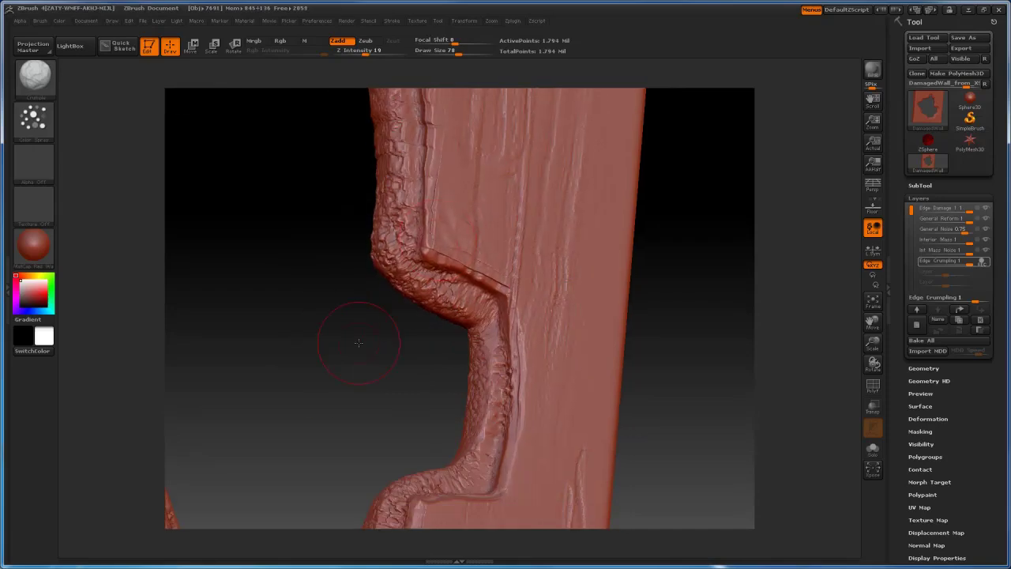
left_click_drag(368, 327, 443, 229, "alt")
left_click_drag(430, 322, 443, 307, "shift")
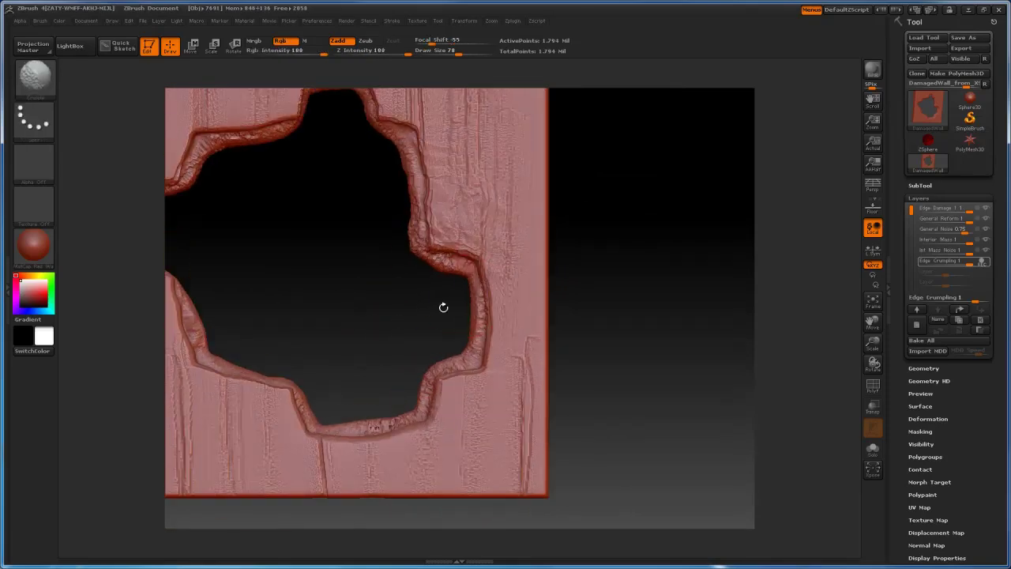
left_click_drag(365, 350, 359, 308, "alt")
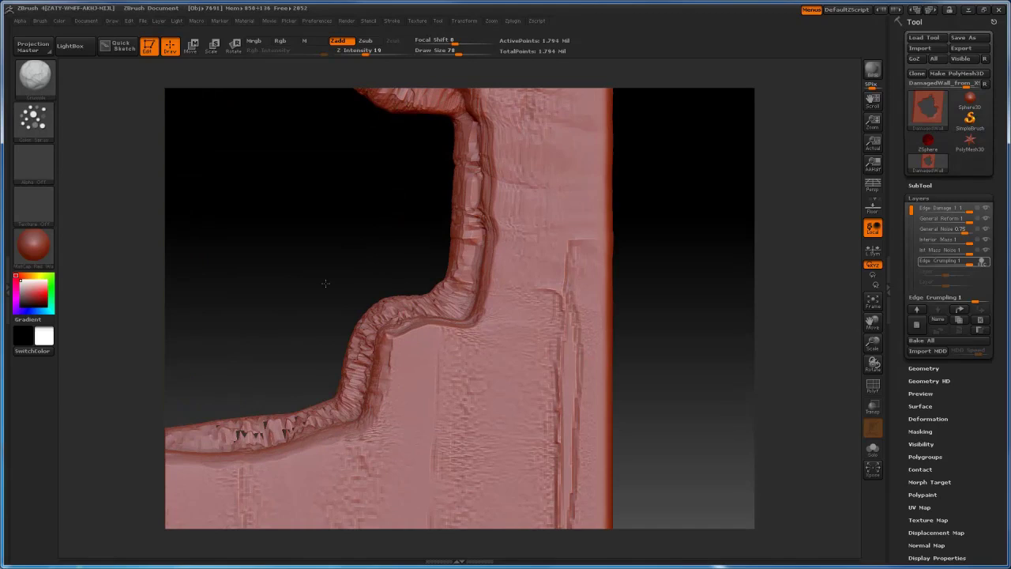
left_click_drag(348, 214, 347, 264)
- Enlarge the draw size to 151 and crumple the opening's lower-right ledge and bottom notch
left_click_drag(340, 253, 435, 218, "alt")
key("s")
left_click(570, 290)
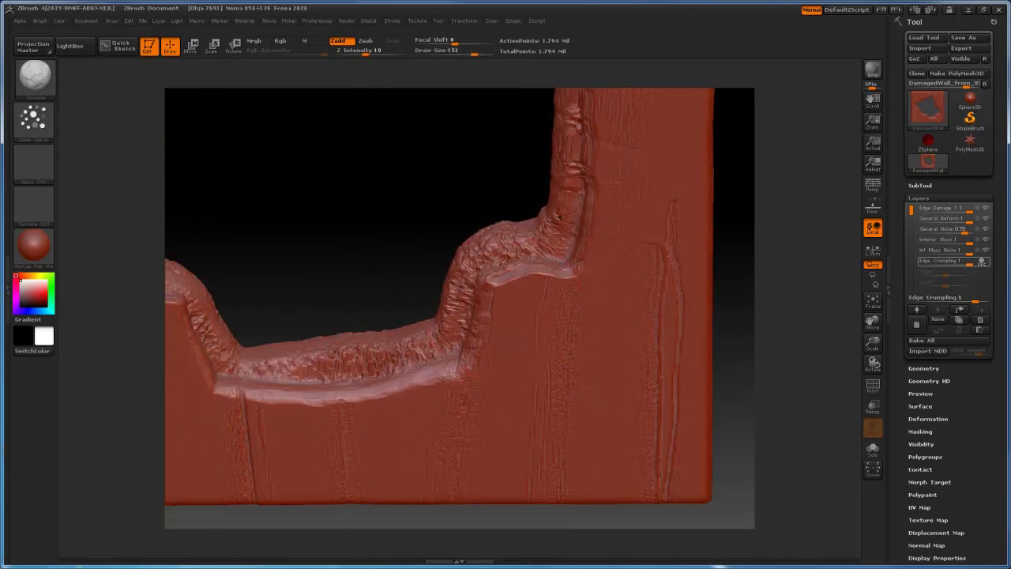
left_click_drag(494, 322, 465, 356)
left_click_drag(348, 273, 372, 221)
mouse_move(537, 253)
left_mouse_down()
mouse_move(559, 225)
mouse_move(482, 337)
mouse_move(547, 246)
left_mouse_up()
left_click_drag(320, 255, 458, 244)
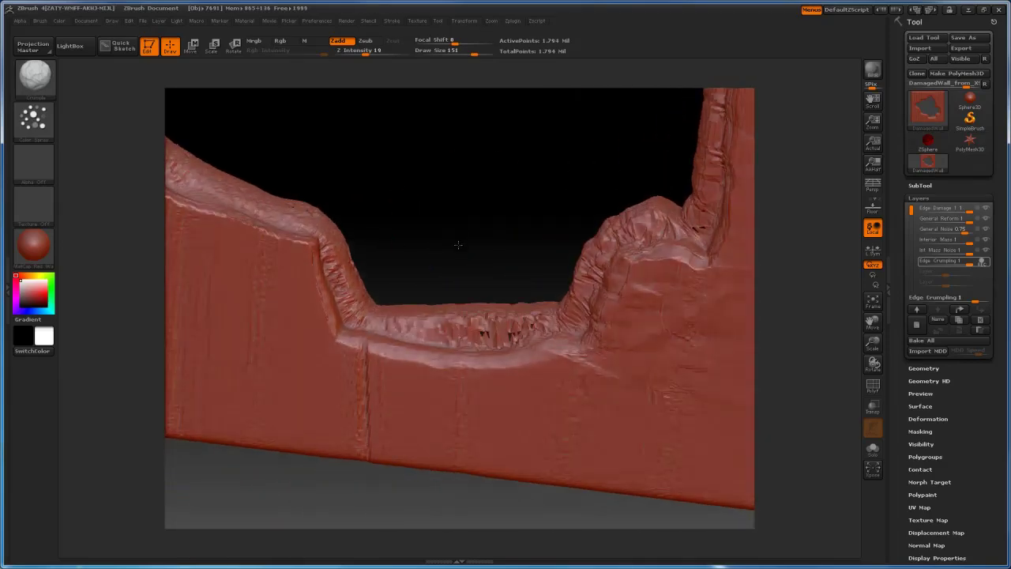
left_click_drag(348, 281, 492, 352)
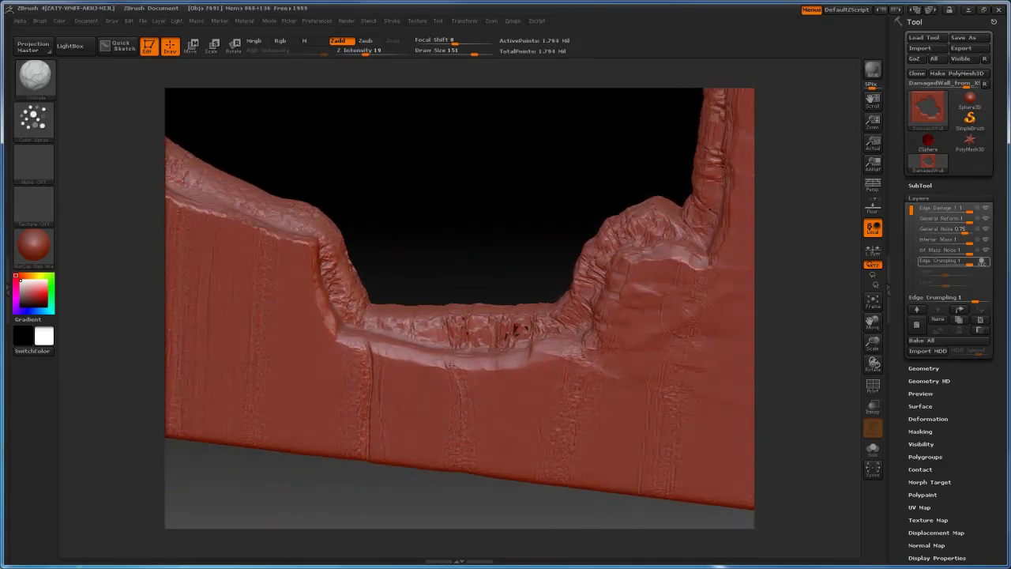
- Crumple the opening's lower-left ledge, then reduce the draw size to 78 and crumple the wall face beneath it
right_click_drag(459, 242, 513, 244)
right_click_drag(384, 282, 478, 337, "alt")
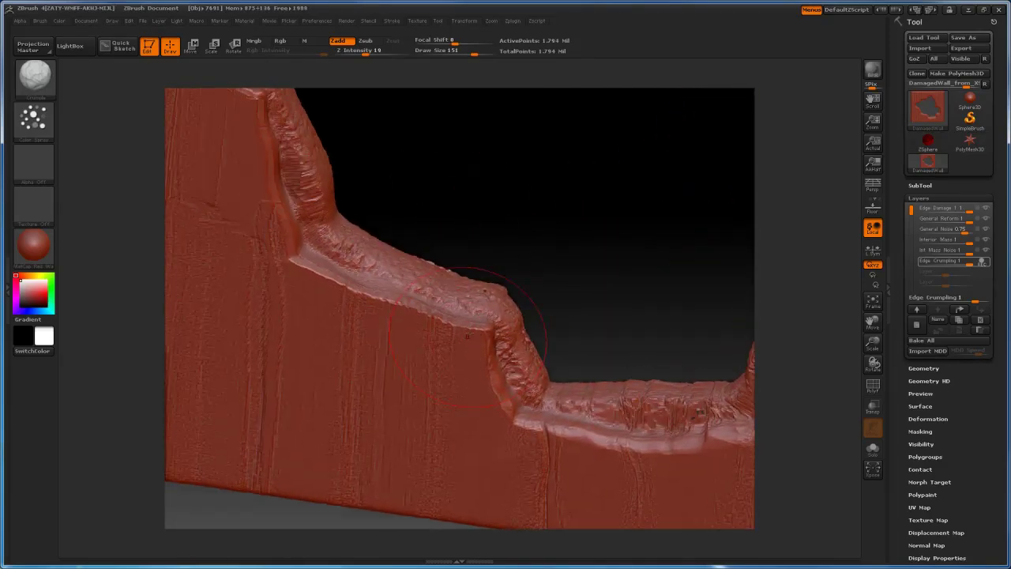
mouse_move(413, 305)
left_mouse_down()
mouse_move(318, 229)
mouse_move(332, 271)
mouse_move(360, 277)
mouse_move(314, 266)
mouse_move(367, 290)
left_mouse_up()
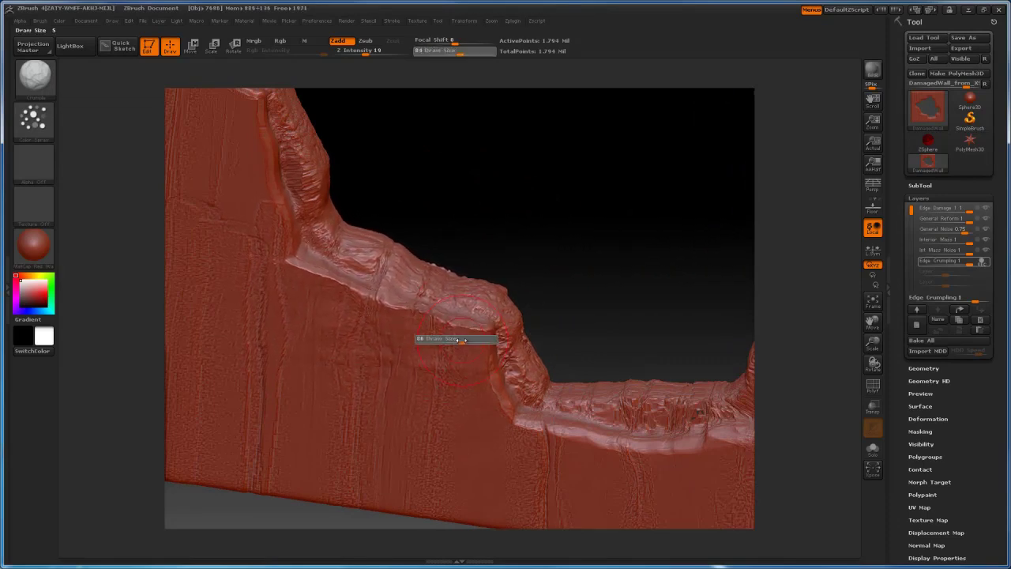
right_click_drag(485, 353, 492, 298)
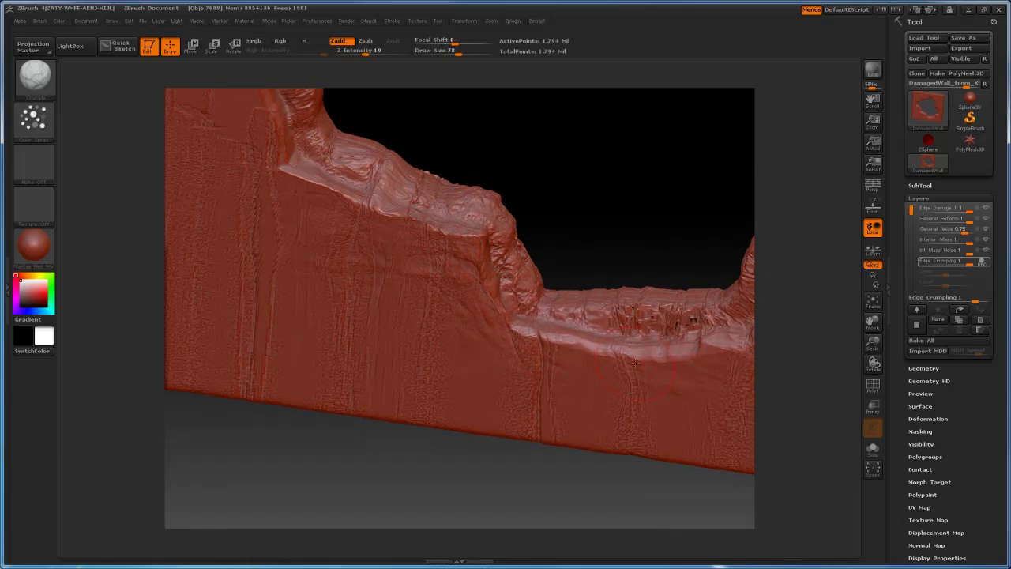
left_click_drag(632, 227, 661, 319)
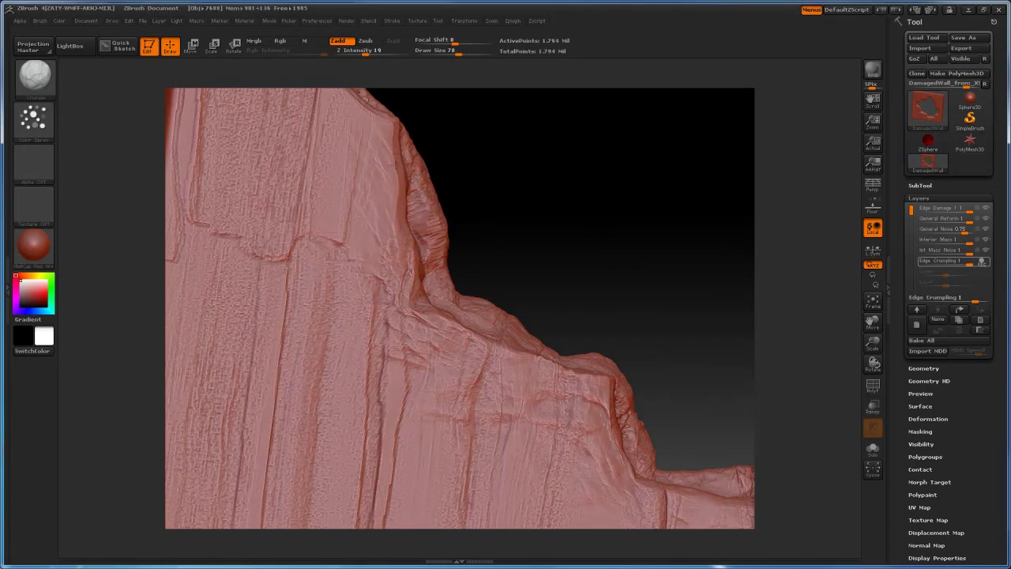
- Crumple the wall face along the opening's left side and above its upper-left ledge
left_click_drag(489, 158, 537, 365, "alt")
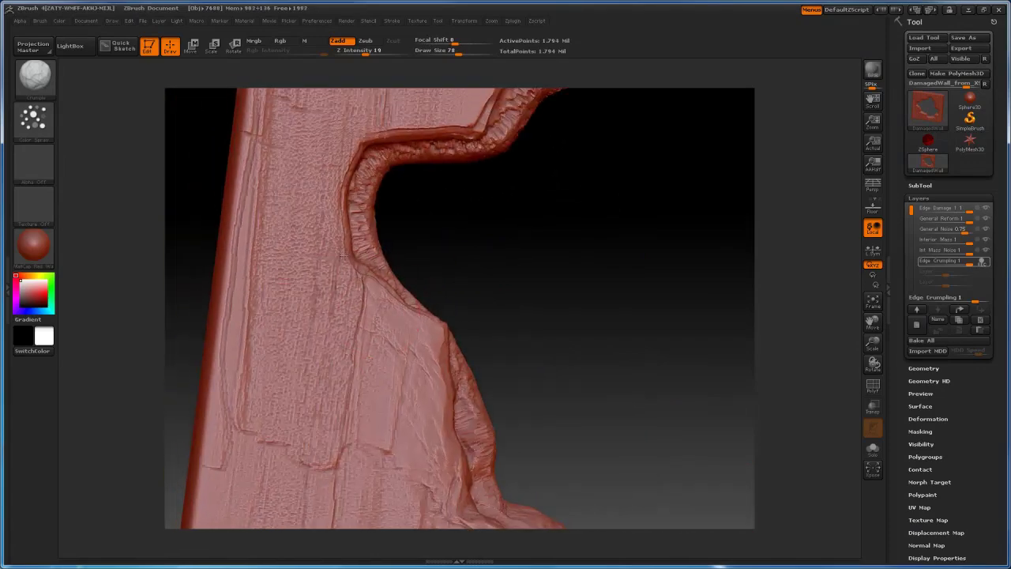
mouse_move(343, 255)
left_mouse_down()
mouse_move(308, 277)
mouse_move(316, 297)
left_mouse_up()
mouse_move(537, 213)
left_mouse_down("alt")
mouse_move(552, 310)
mouse_move(585, 311)
mouse_move(609, 365)
left_mouse_up("alt")
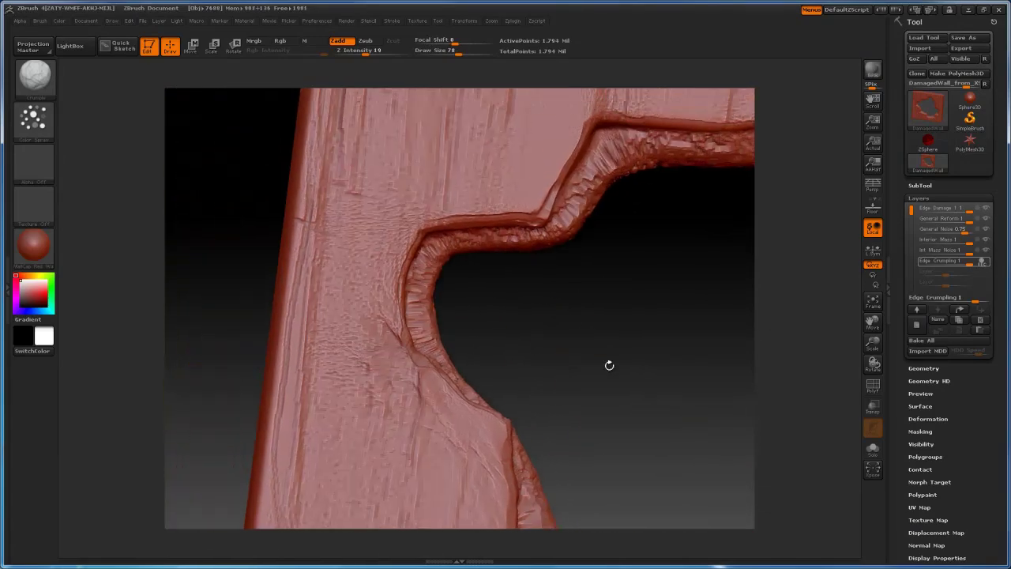
right_click_drag(609, 365, 411, 373)
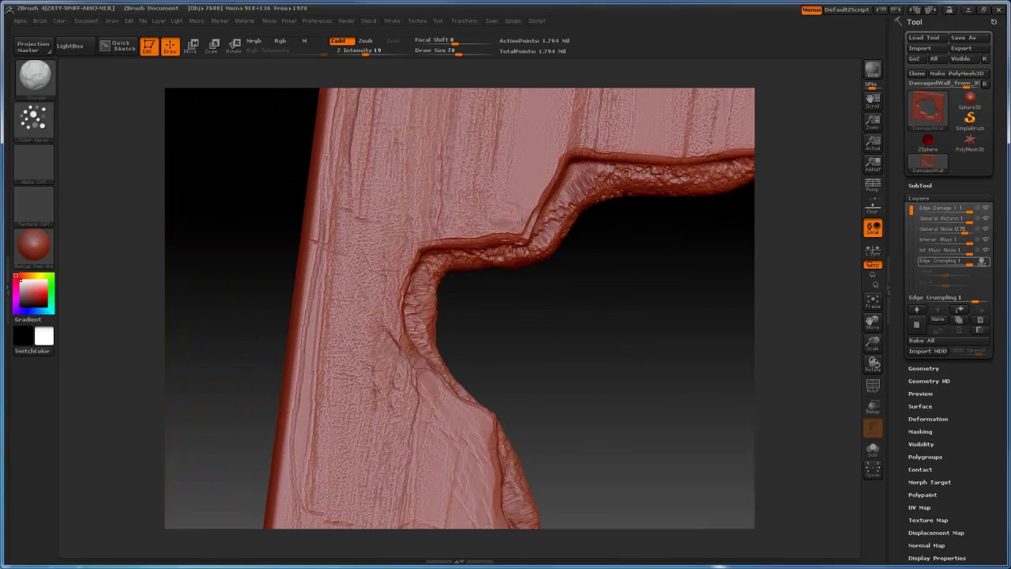
mouse_move(522, 221)
left_mouse_down()
mouse_move(452, 226)
mouse_move(387, 294)
left_mouse_up()
left_click_drag(542, 366, 493, 453, "alt")
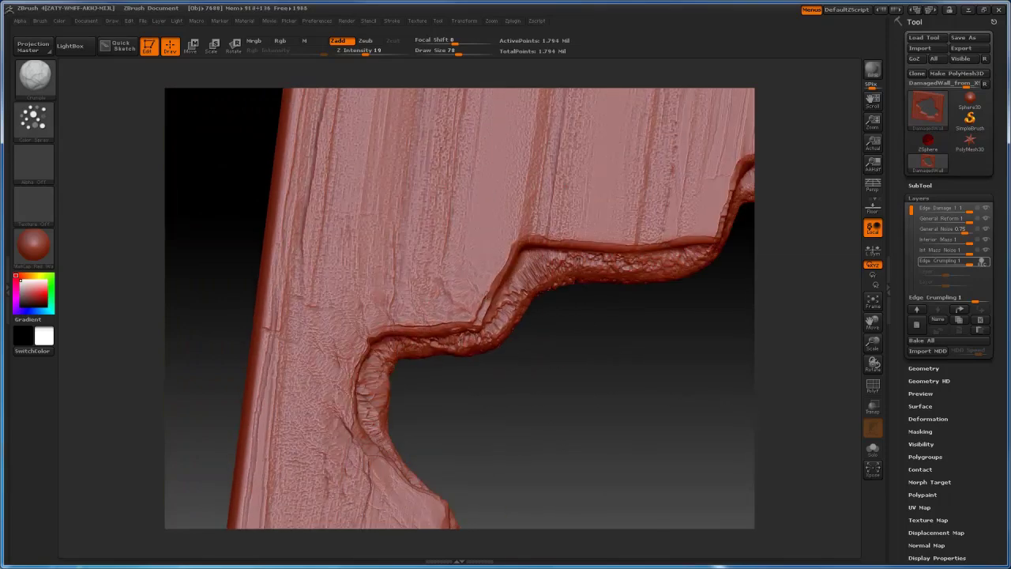
- Crumple the wall around the opening's top-left ledge, top notch and upper-right edge
mouse_move(522, 276)
right_mouse_down()
mouse_move(427, 308)
mouse_move(438, 324)
right_mouse_up()
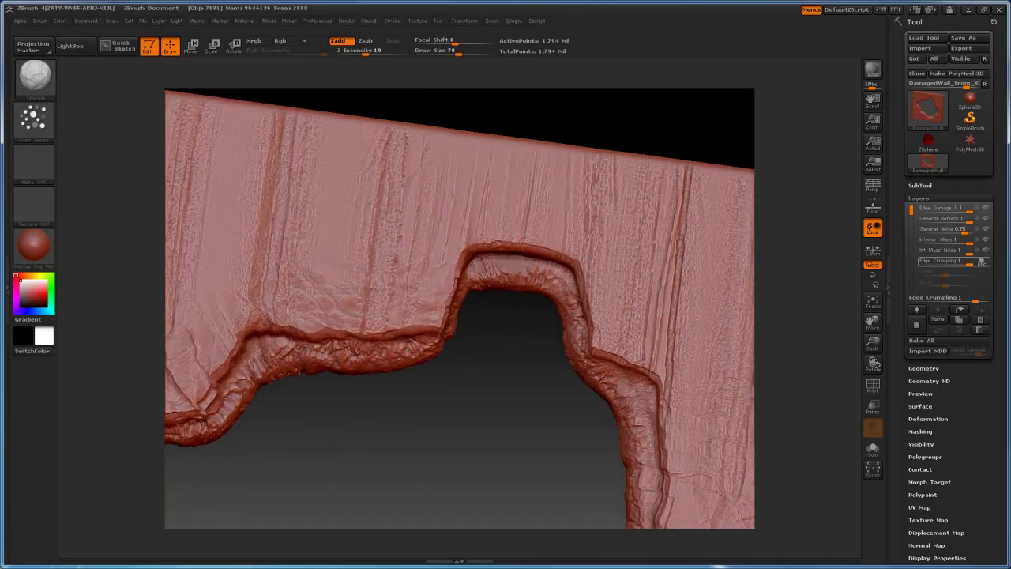
mouse_move(447, 314)
left_mouse_down()
mouse_move(466, 257)
mouse_move(518, 243)
mouse_move(573, 255)
mouse_move(599, 325)
left_mouse_up()
right_click_drag(599, 325, 506, 296)
mouse_move(496, 294)
left_mouse_down()
mouse_move(542, 330)
mouse_move(553, 356)
left_mouse_up()
right_click_drag(570, 426, 553, 286, "alt")
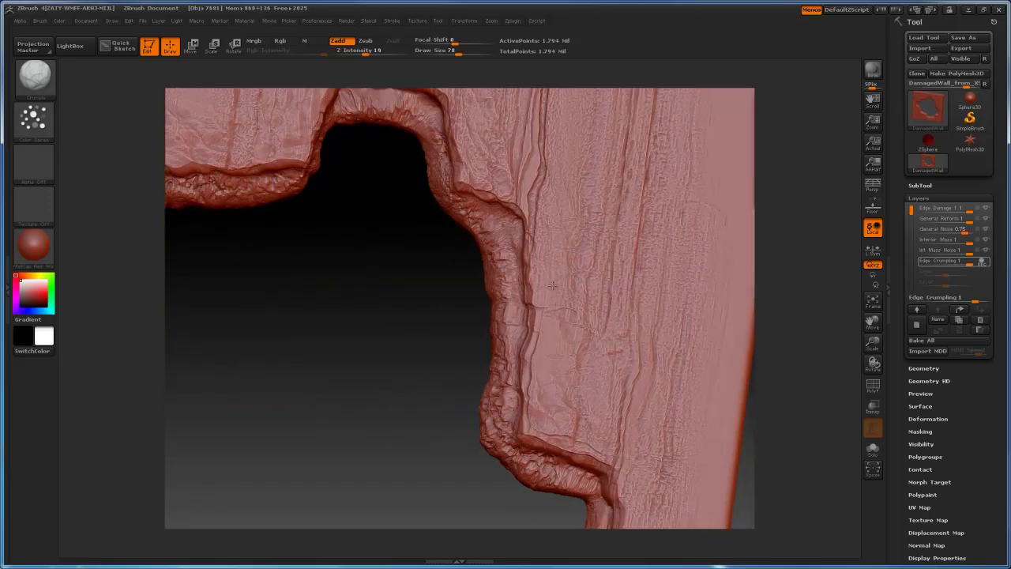
- Compare the whole wall with and without the Edge Crumpling layer, then resume recording on that layer
mouse_move(388, 347)
right_mouse_down("alt")
mouse_move(467, 418)
mouse_move(553, 443)
mouse_move(481, 255)
mouse_move(484, 309)
right_mouse_up("alt")
left_click(984, 264)
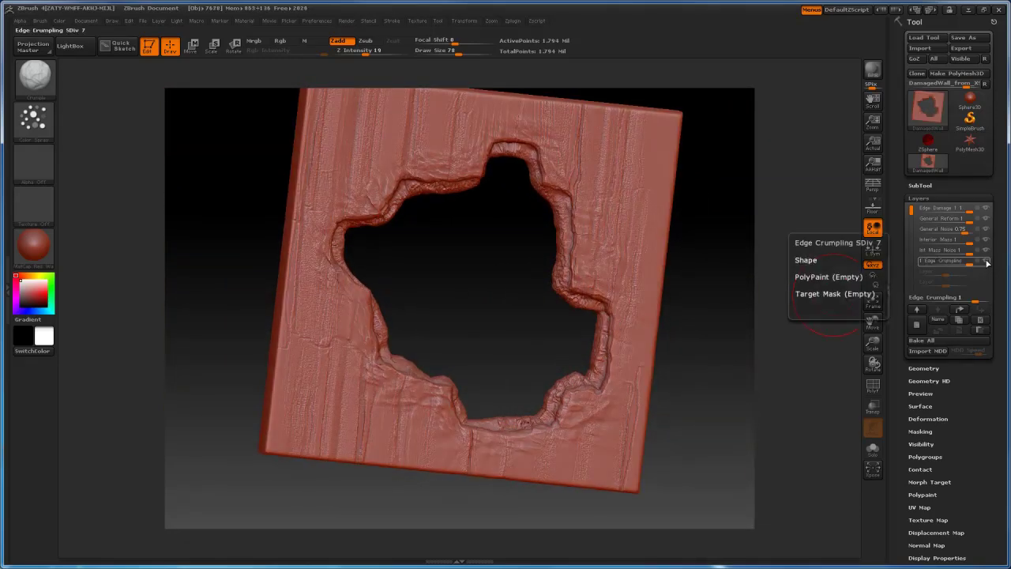
left_click(987, 263)
left_click(986, 263)
left_click(987, 263)
left_click(987, 263)
left_click(979, 263)
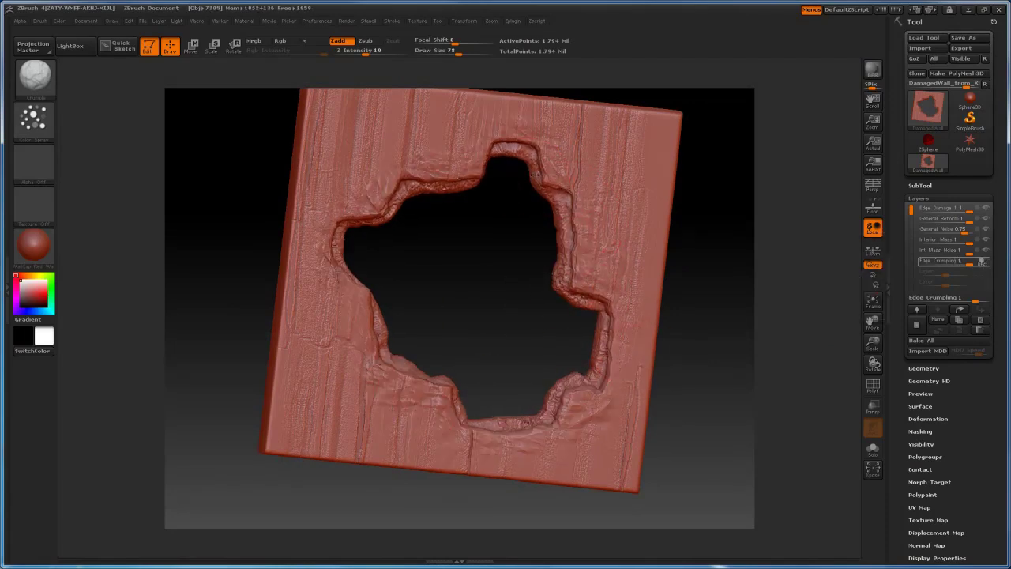
- Resume recording on the Int Mass Noise layer and select the Noise brush for the opening's interior edge
right_click_drag(491, 294, 510, 296)
key("s")
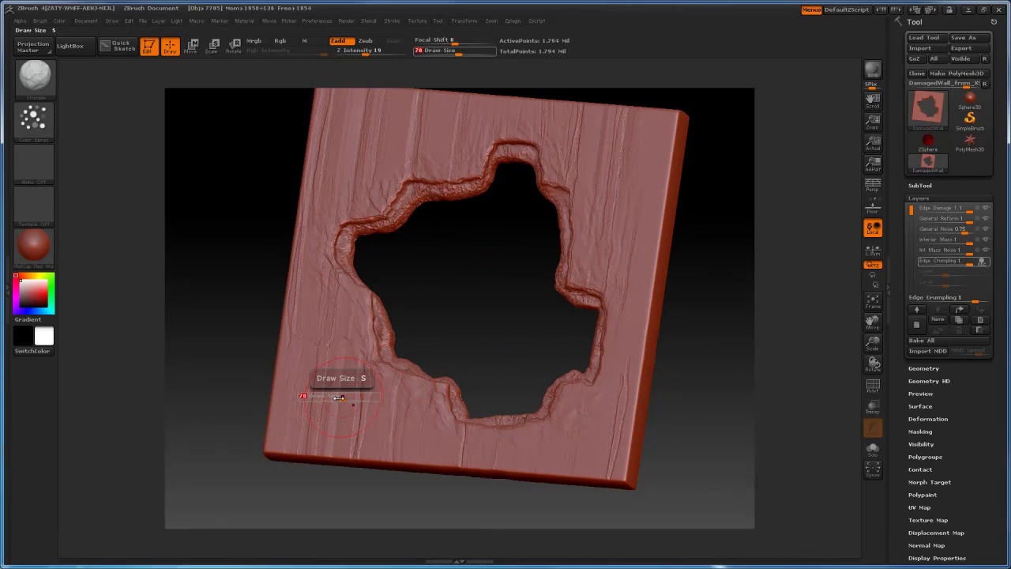
left_click_drag(345, 382, 366, 382)
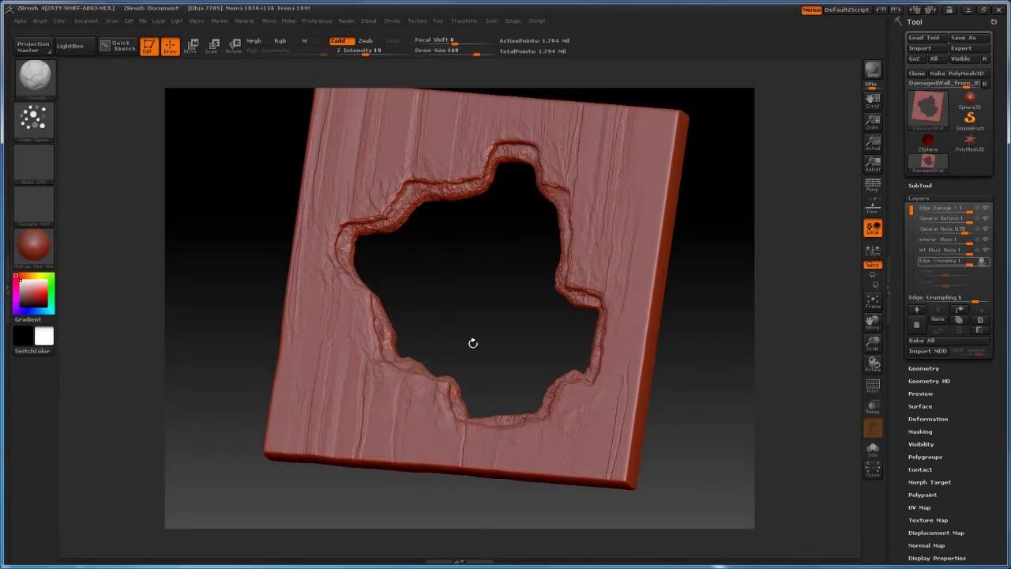
right_click_drag(472, 343, 560, 321)
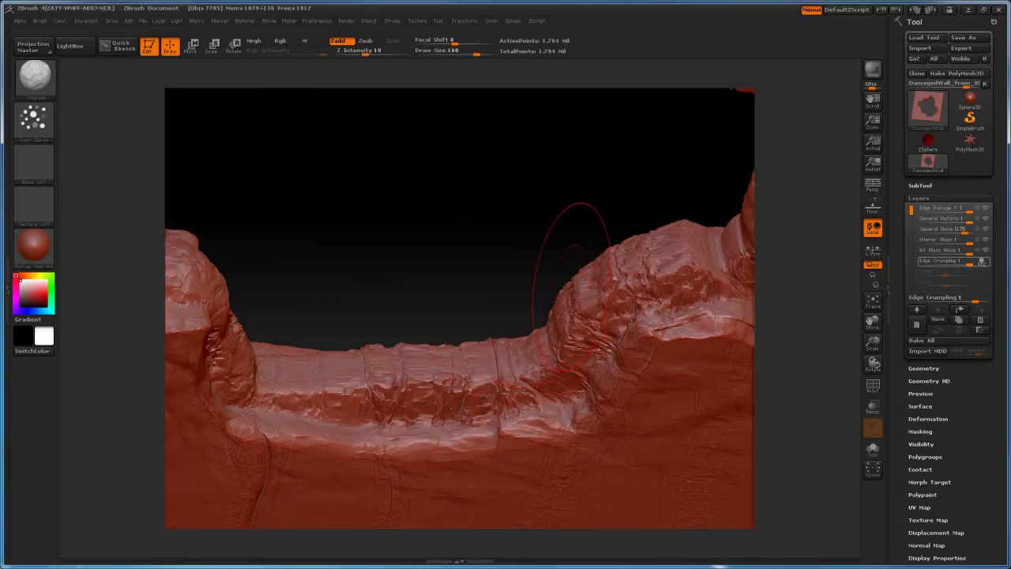
left_click(965, 250)
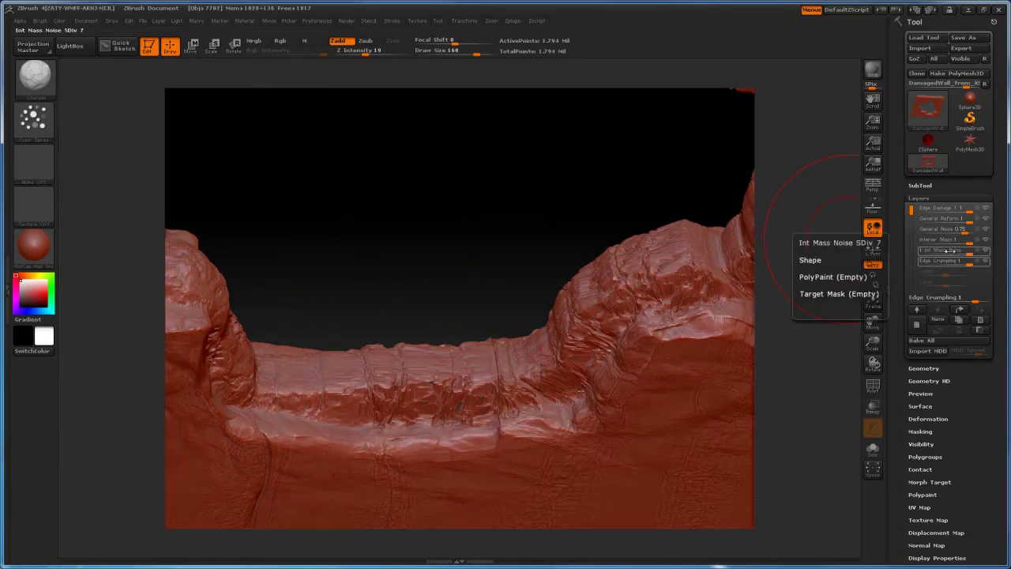
key("b")
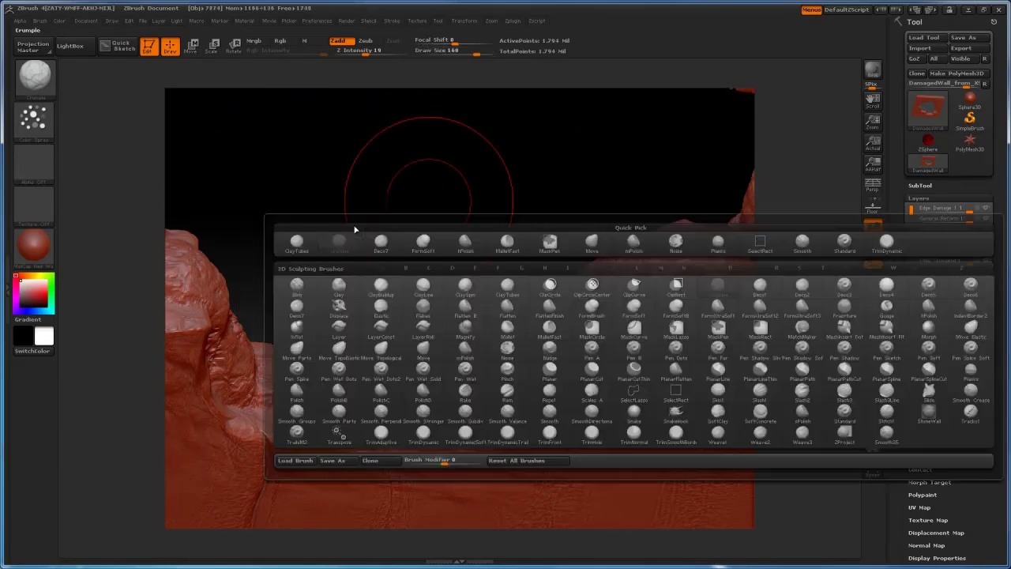
left_click(506, 353)
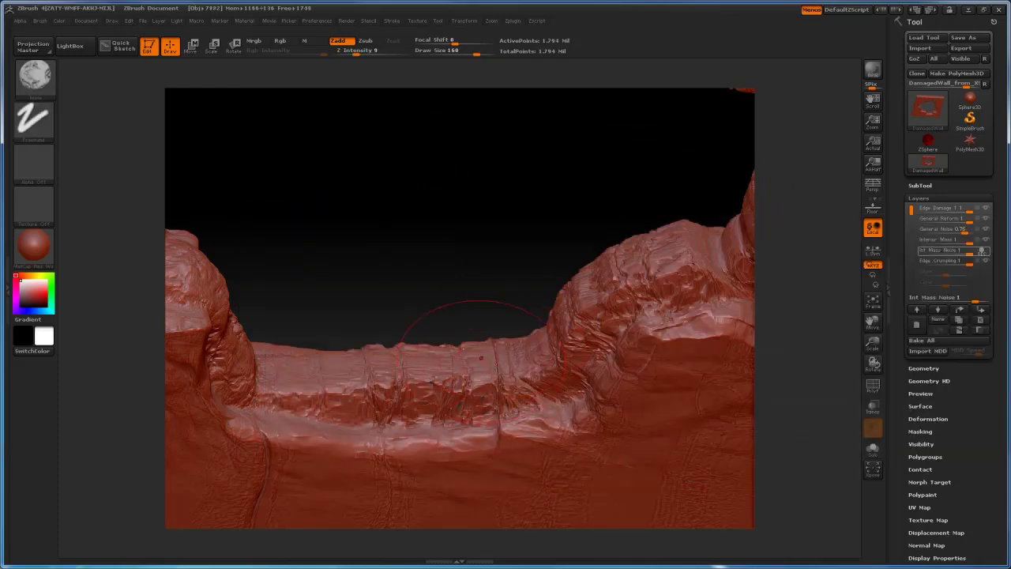
- Smooth the opening's bottom ledge at draw size 50 and cover it with fresh noise at draw size 74
key("s")
left_click_drag(504, 367, 478, 363)
mouse_move(402, 387)
left_mouse_down("shift")
mouse_move(506, 395)
mouse_move(308, 383)
left_mouse_up("shift")
mouse_move(434, 214)
left_mouse_down()
mouse_move(433, 246)
mouse_move(436, 218)
left_mouse_up()
left_click_drag(576, 338, 526, 373, "shift")
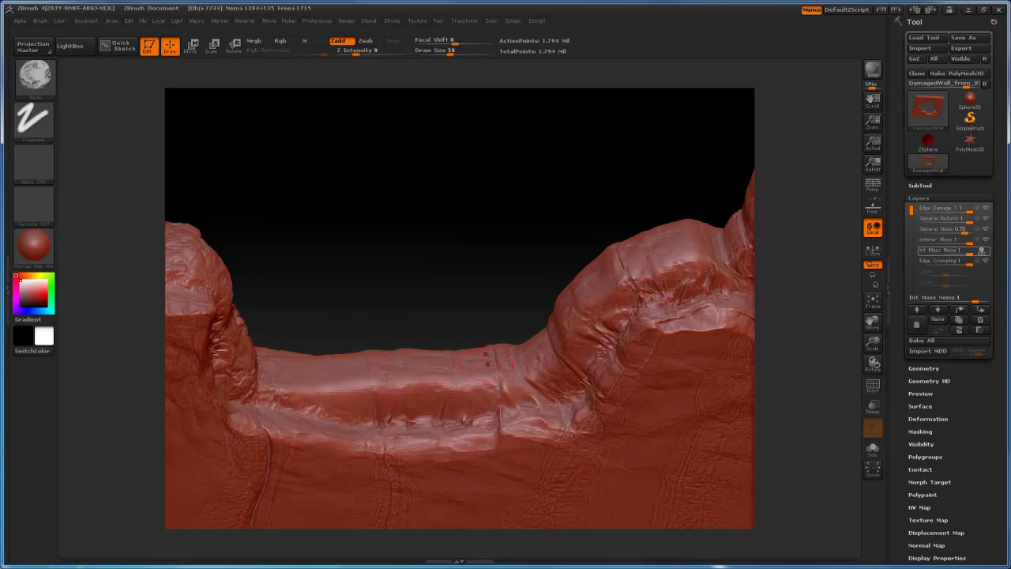
type("74")
key("Return")
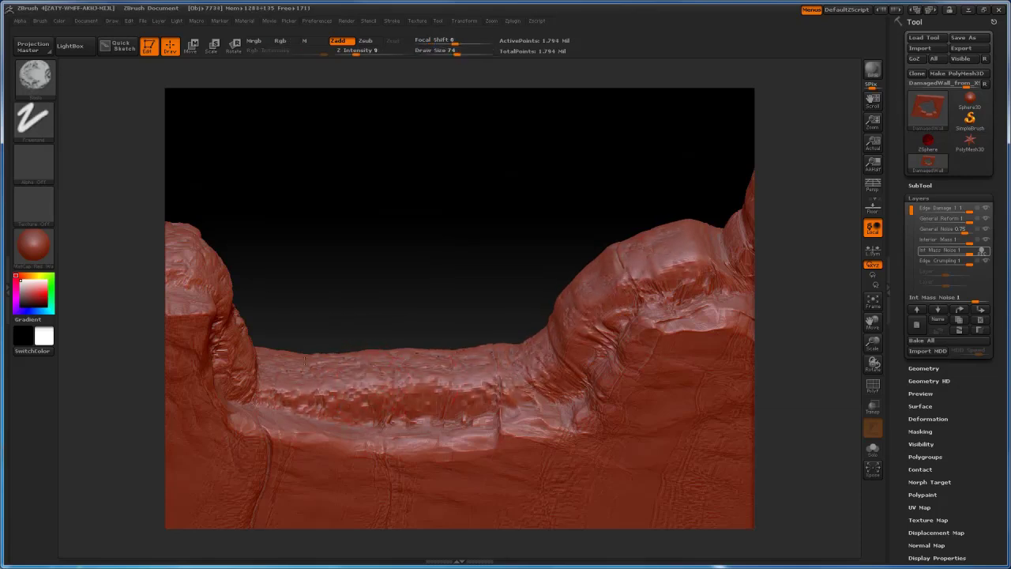
- Smooth the interior mass along the opening's lower-left slope and rebuild its surface with the Noise brush
mouse_move(389, 284)
left_mouse_down("alt")
mouse_move(590, 330)
mouse_move(490, 379)
left_mouse_up("alt")
left_click_drag(356, 304, 517, 347, "shift")
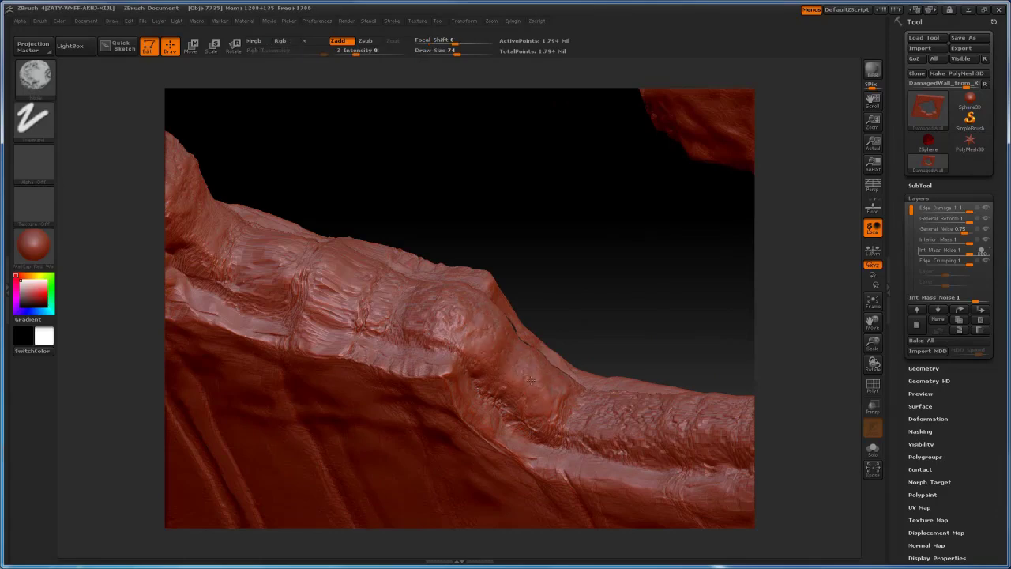
left_click_drag(587, 274, 673, 321, "alt")
left_click_drag(360, 318, 527, 366, "shift")
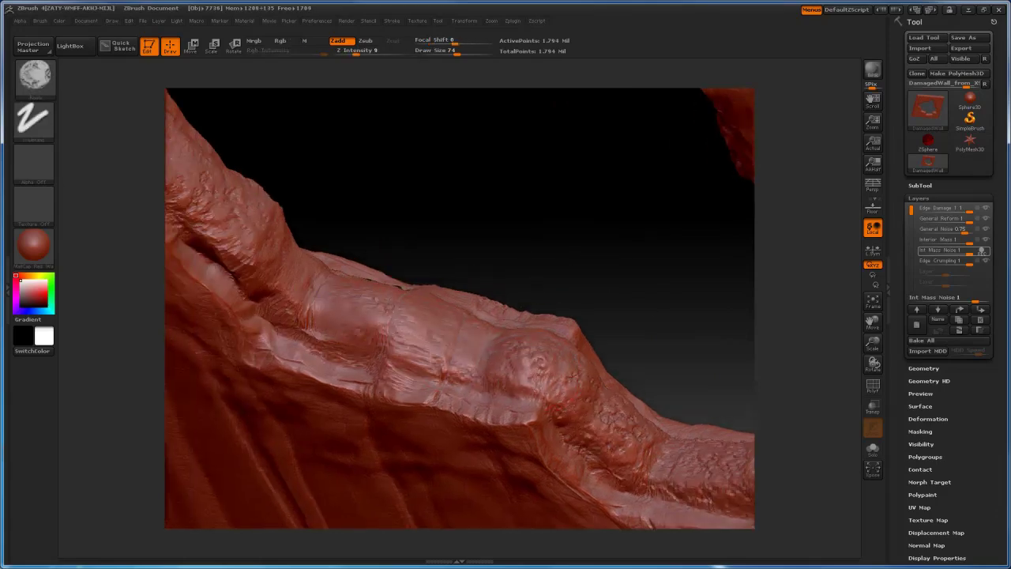
mouse_move(538, 226)
left_mouse_down()
mouse_move(535, 415)
mouse_move(532, 376)
left_mouse_up()
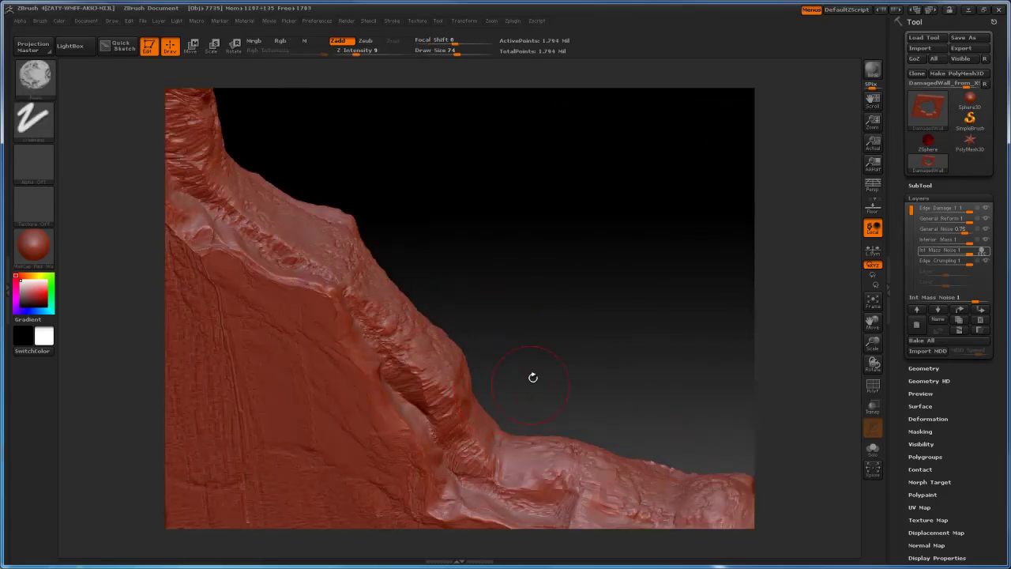
- Smooth the interior mass up the opening's left side and roughen it again with noise
mouse_move(472, 419)
left_mouse_down()
mouse_move(526, 233)
mouse_move(531, 391)
mouse_move(552, 404)
left_mouse_up()
left_click_drag(415, 267, 393, 309, "shift")
mouse_move(430, 236)
left_mouse_down()
mouse_move(387, 274)
mouse_move(385, 311)
left_mouse_up()
left_click_drag(519, 245, 489, 366, "alt")
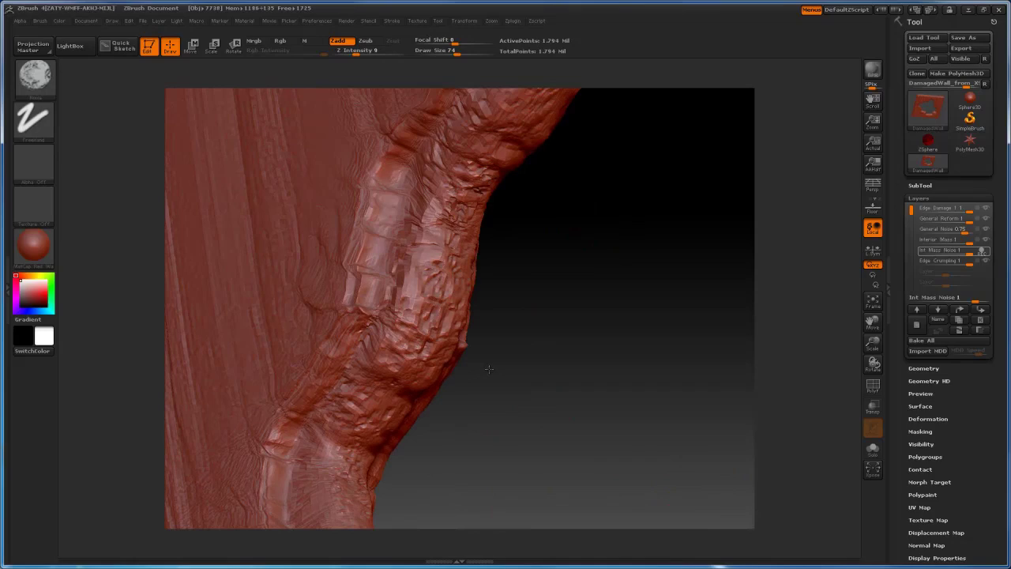
left_click_drag(499, 147, 409, 312, "shift")
left_click_drag(438, 213, 452, 257)
left_click_drag(510, 225, 449, 289)
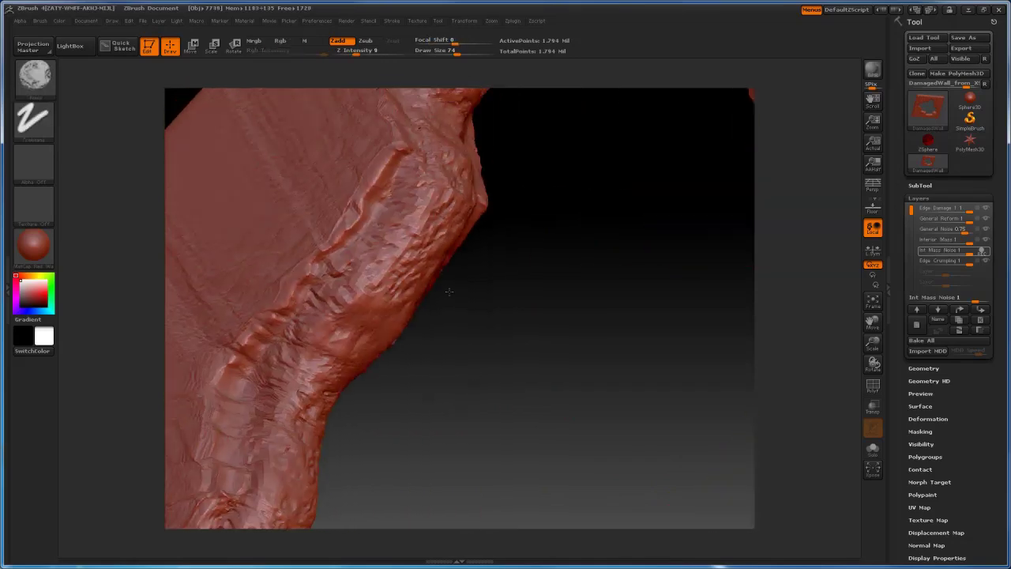
- Smooth and re-noise the interior mass around the opening's upper-left bend
left_click_drag(340, 305, 435, 212, "shift")
left_click_drag(415, 249, 439, 220)
left_click_drag(333, 347, 415, 252, "shift")
mouse_move(387, 285)
left_mouse_down()
mouse_move(423, 249)
mouse_move(401, 234)
left_mouse_up()
left_click_drag(589, 173, 534, 354, "alt")
left_click_drag(402, 290, 456, 226, "shift")
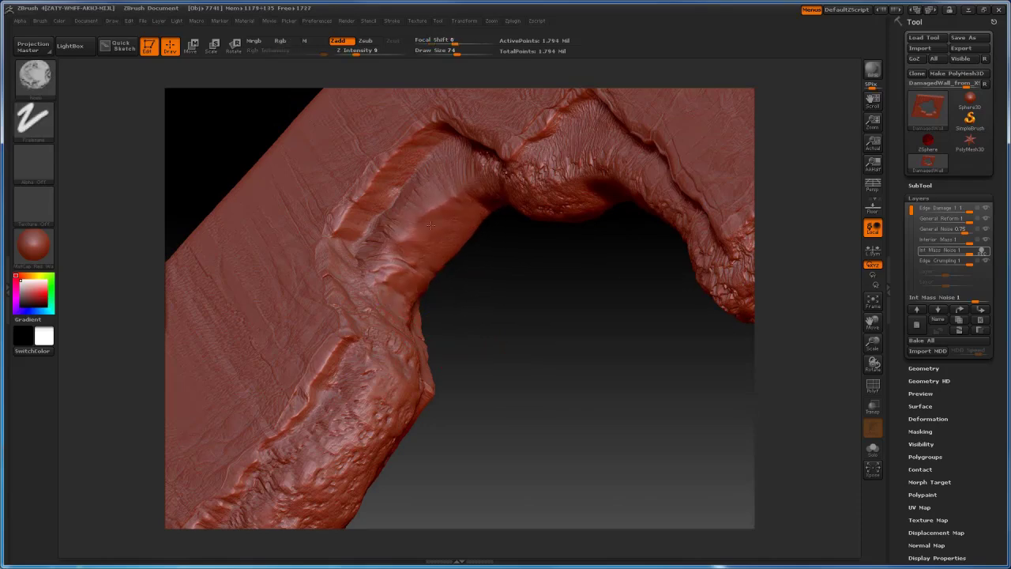
- Add noise to the interior mass along the opening's upper-left edge and into the side of the top notch
left_click_drag(405, 278, 421, 313)
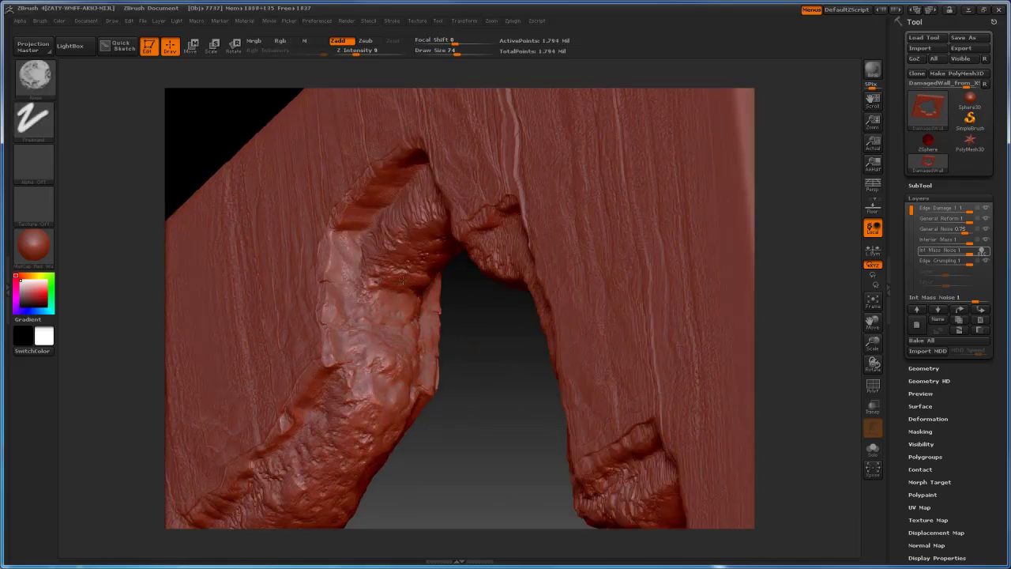
left_click_drag(403, 278, 350, 307)
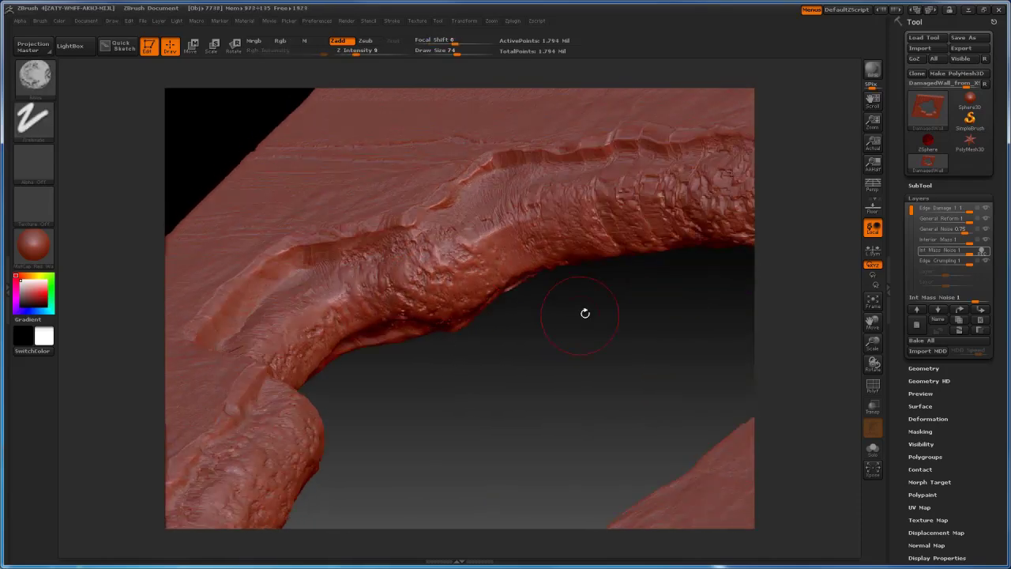
left_click_drag(585, 313, 419, 297)
left_click_drag(648, 272, 612, 304)
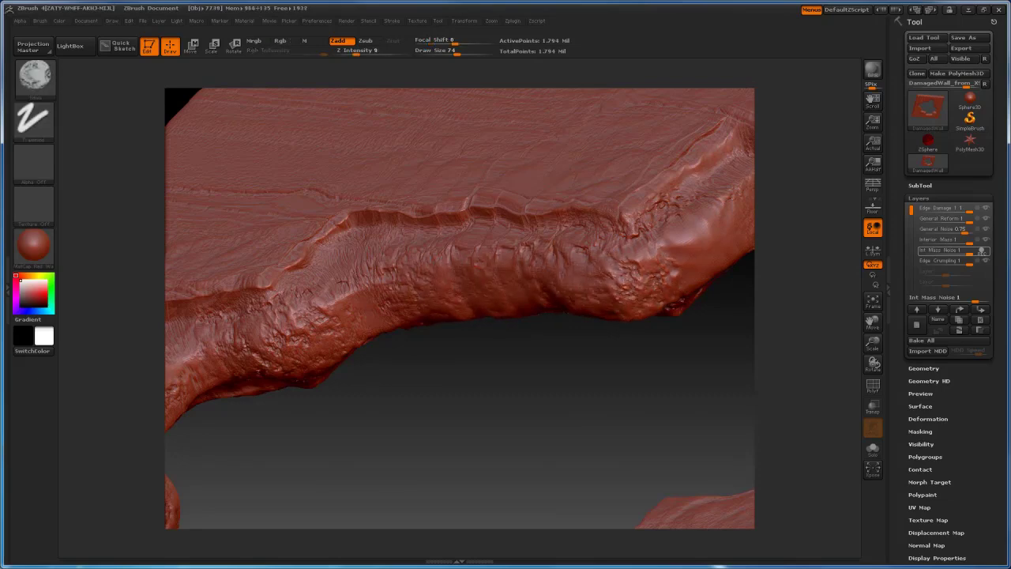
left_click_drag(733, 341, 442, 417, "alt")
left_click_drag(484, 267, 525, 292, "shift")
left_click_drag(403, 304, 427, 330)
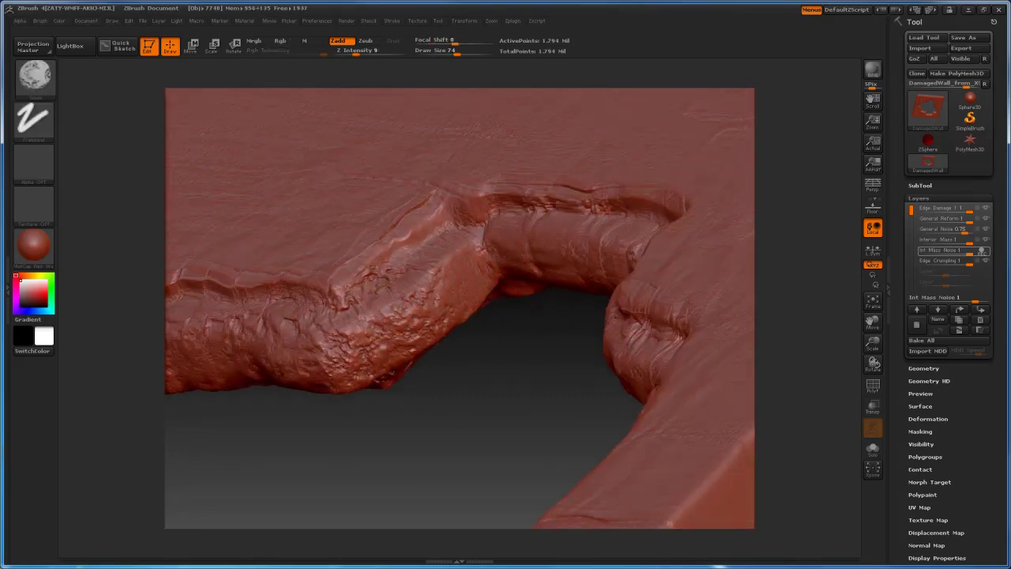
- Smooth and re-noise the interior mass from the top notch down the opening's right side
mouse_move(506, 332)
left_mouse_down()
mouse_move(592, 384)
mouse_move(482, 252)
left_mouse_up()
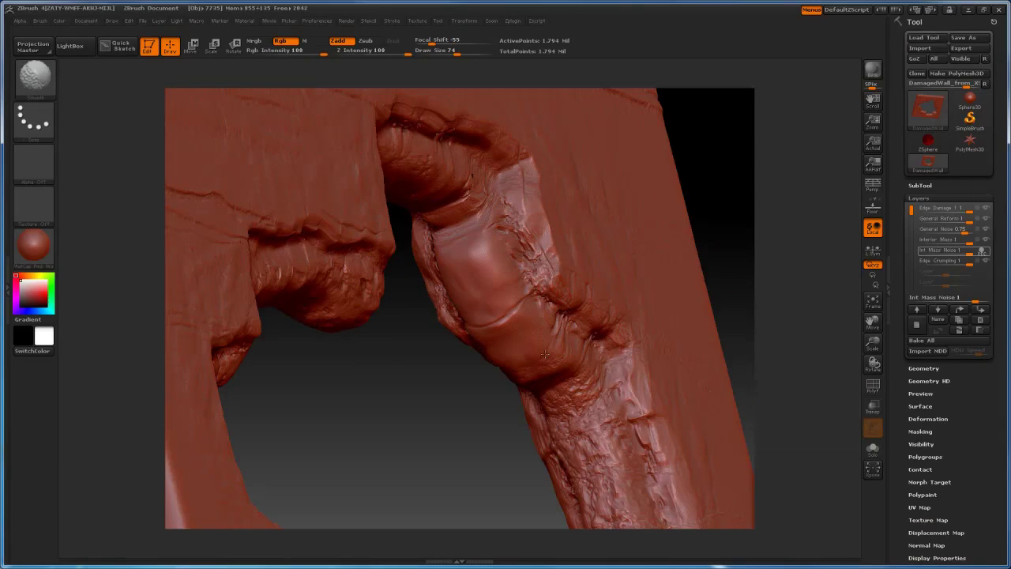
left_click_drag(455, 369, 530, 248)
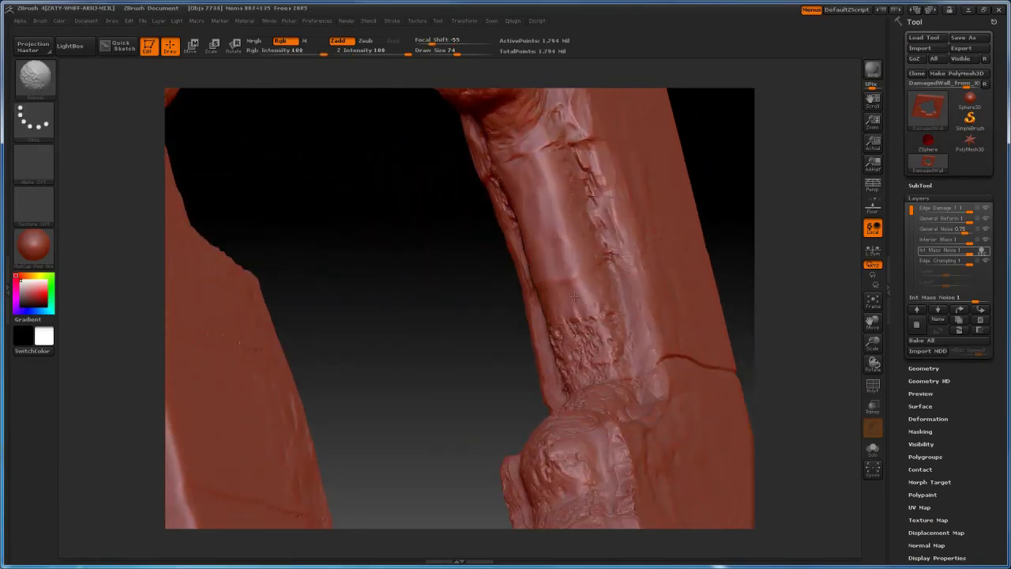
mouse_move(464, 264)
left_mouse_down()
mouse_move(456, 221)
mouse_move(526, 198)
mouse_move(577, 324)
left_mouse_up()
left_click_drag(622, 203, 540, 324)
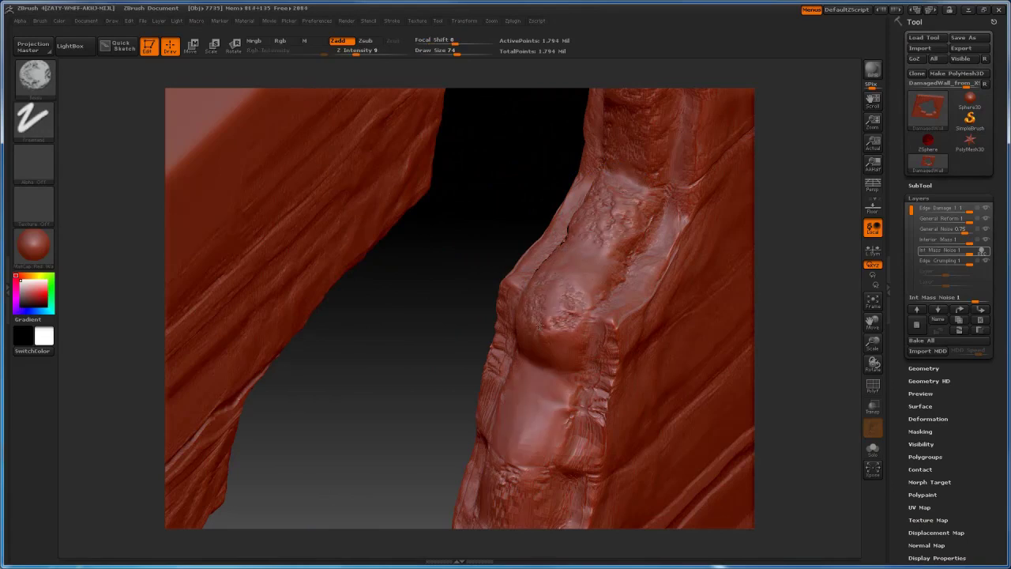
- Smooth and re-noise the interior mass from the opening's right ledge down its lower-right slope
left_click_drag(547, 380, 556, 431)
left_click_drag(405, 370, 418, 250, "alt")
left_click_drag(545, 295, 529, 342)
left_click_drag(423, 332, 429, 235, "alt")
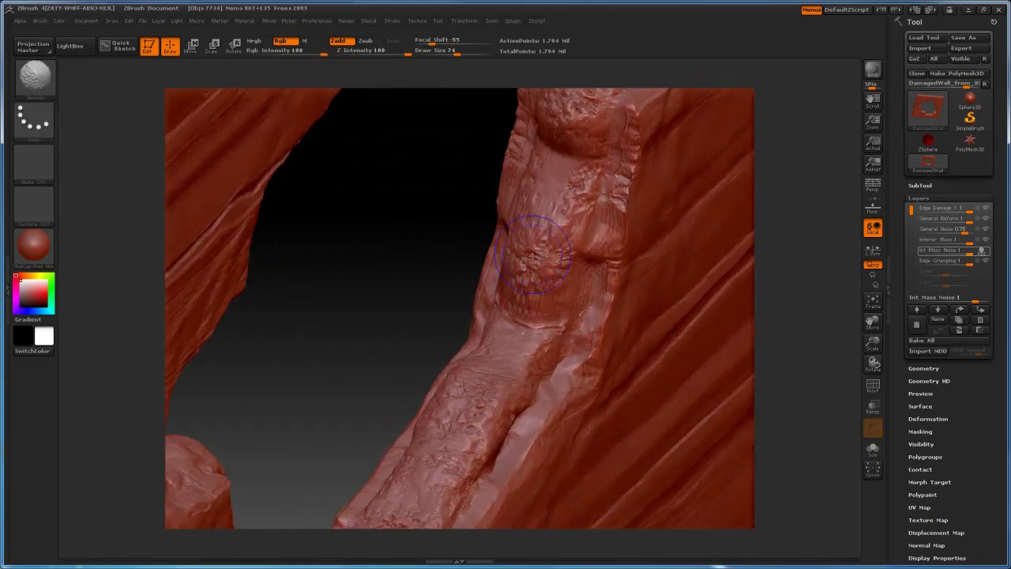
left_click_drag(535, 260, 521, 294, "shift")
left_click_drag(557, 255, 513, 264)
left_click_drag(486, 359, 456, 440, "shift")
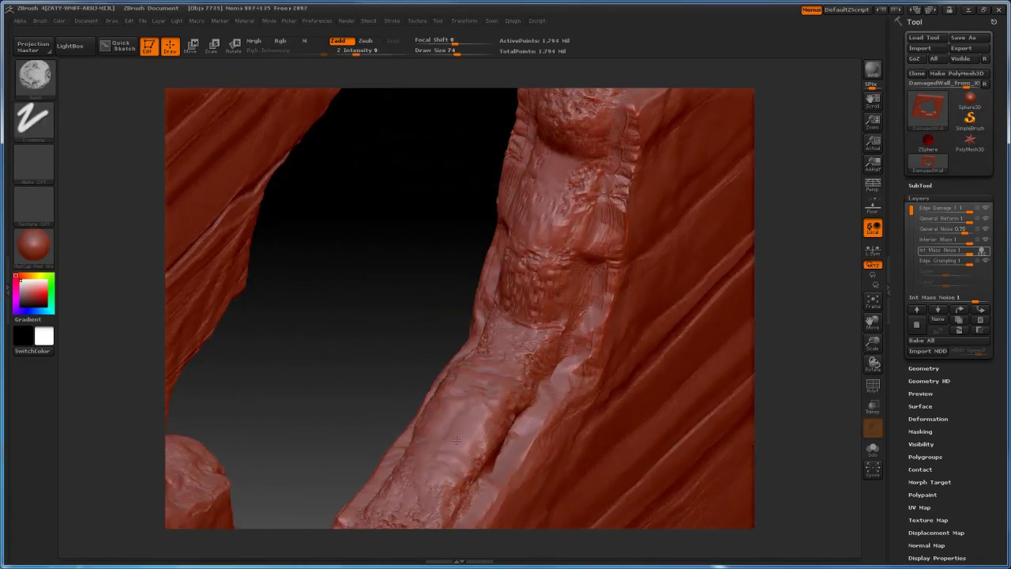
left_click_drag(399, 308, 451, 282)
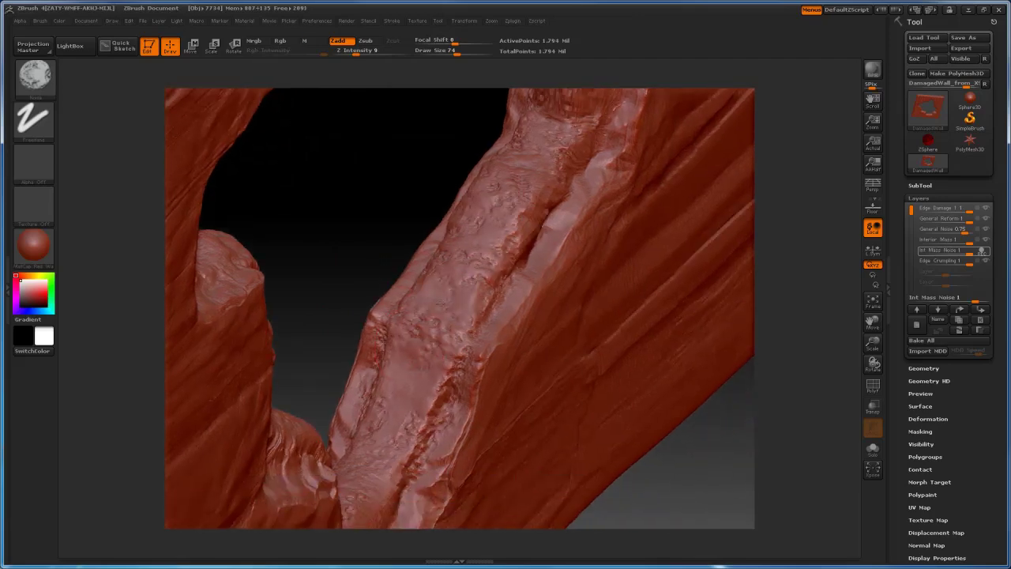
left_click_drag(396, 404, 401, 261)
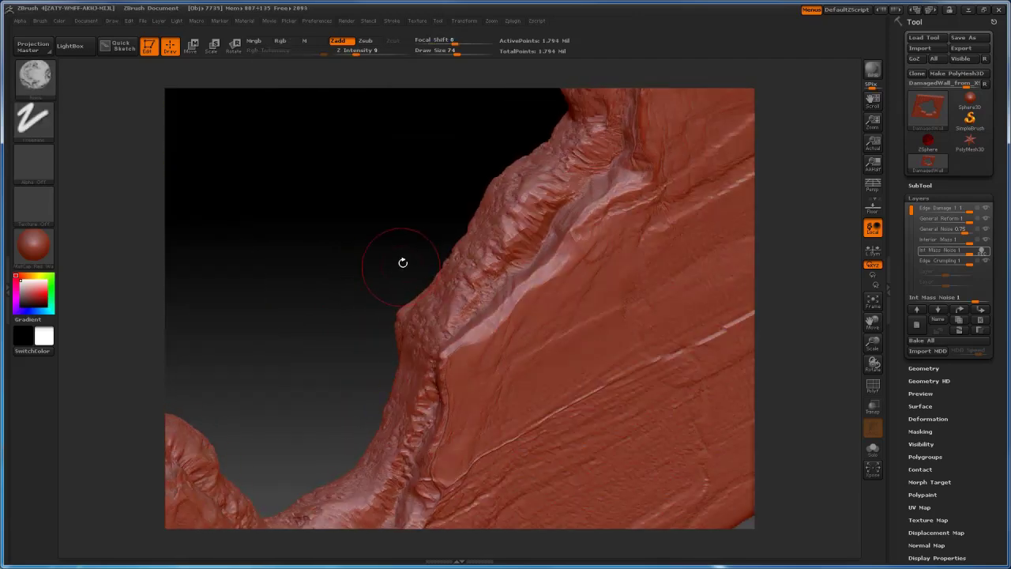
- Bring the whole wall into view, add a new sculpting layer and name it Small Dents
key("f")
left_click_drag(659, 222, 252, 111)
left_click_drag(505, 298, 710, 309)
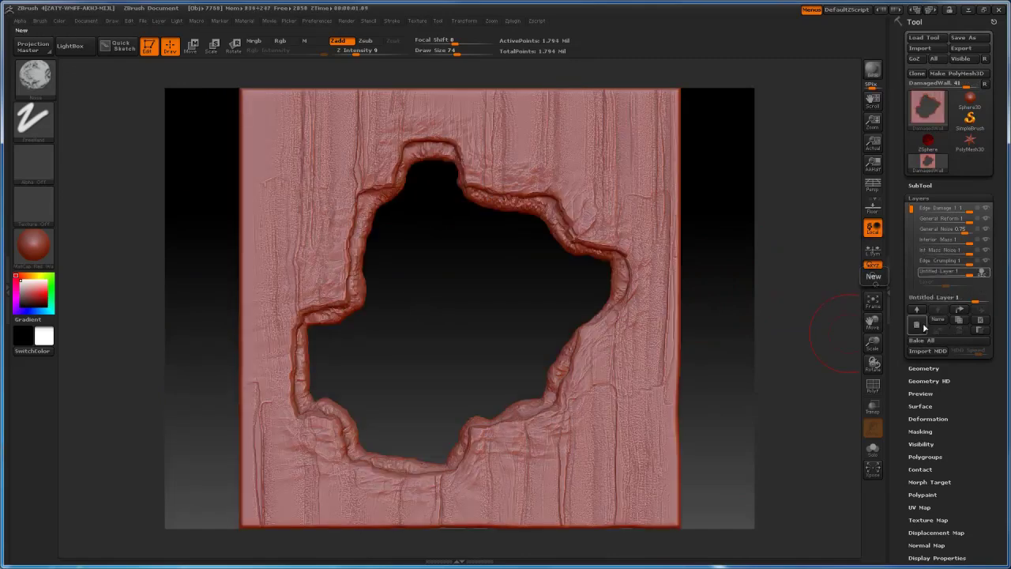
left_click(939, 320)
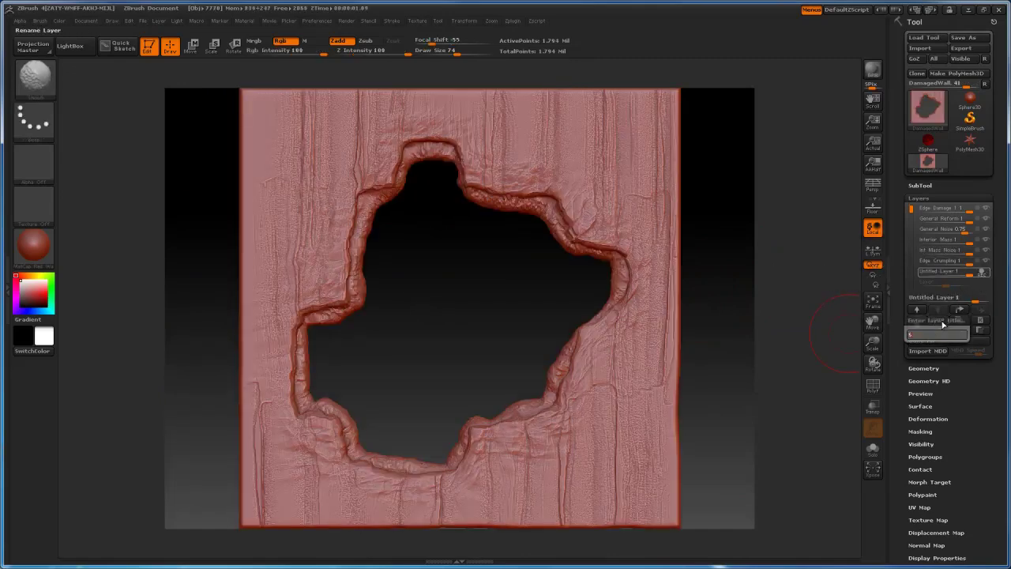
type("Small Dents")
key("Return")
- Select the Standard brush, test a stroke on the wall face near the opening's upper-right corner and undo it
key("space")
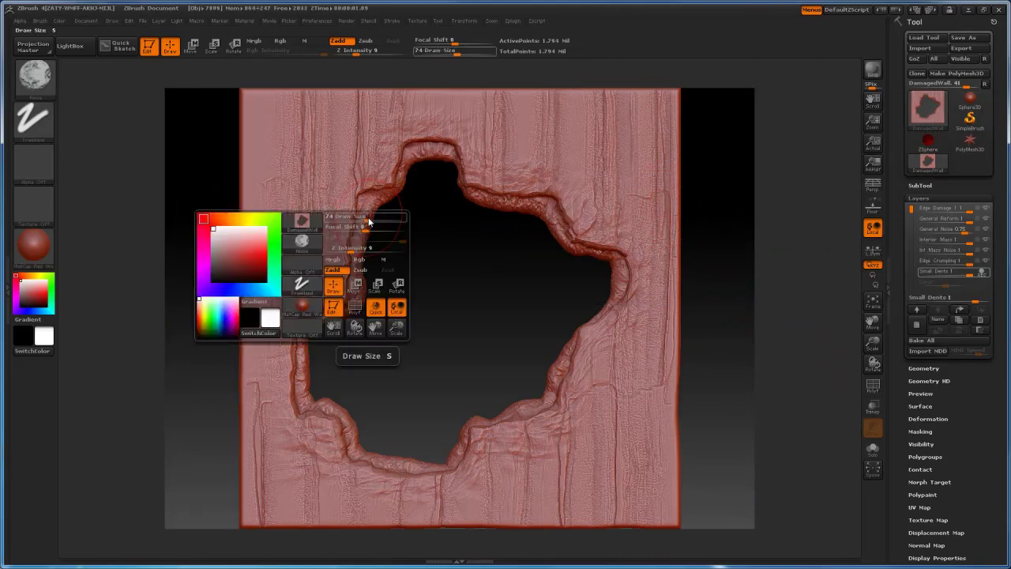
key("b")
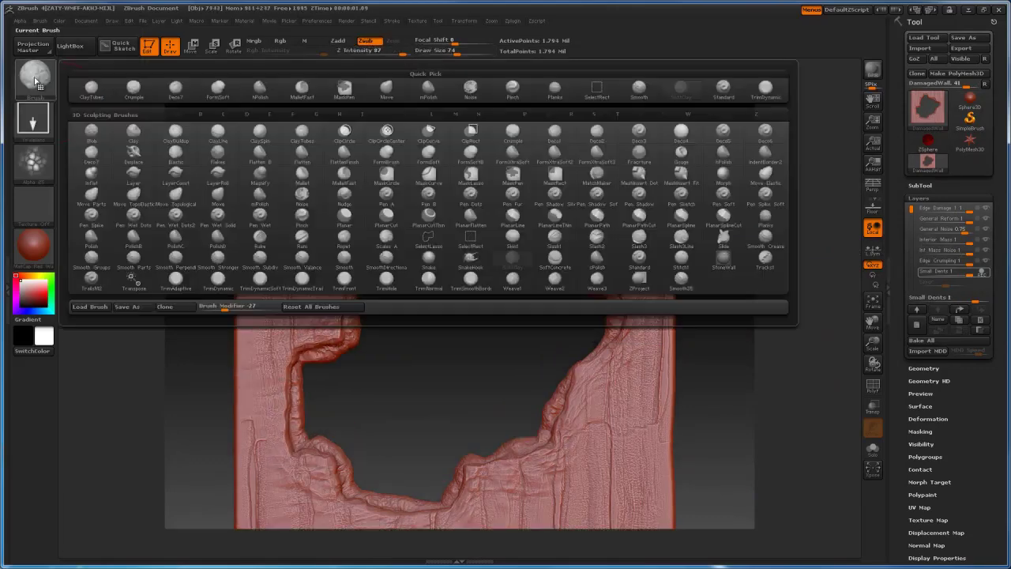
key("s")
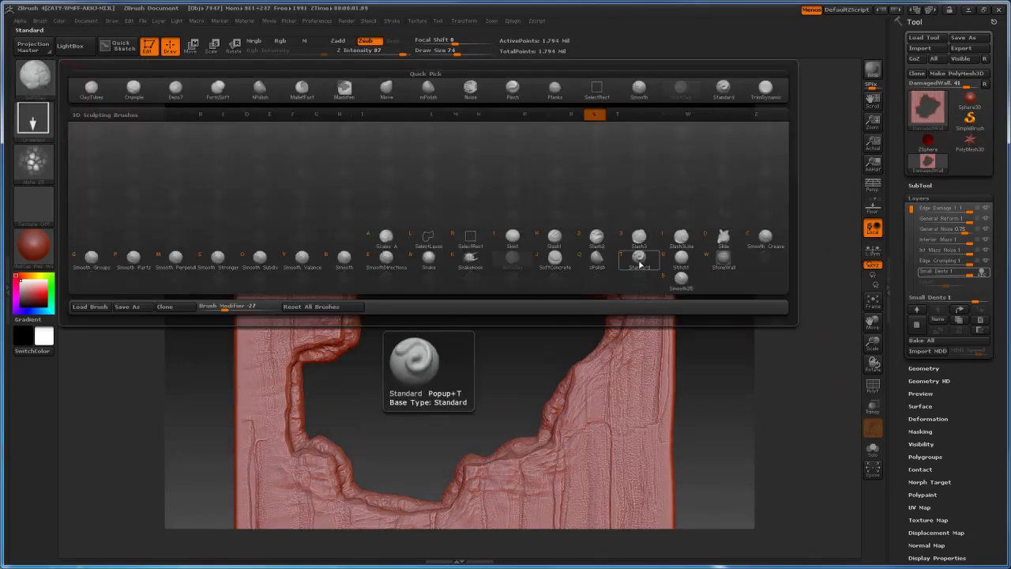
left_click(639, 258)
mouse_move(557, 182)
left_mouse_down()
mouse_move(600, 229)
mouse_move(580, 236)
left_mouse_up()
key("ctrl+z")
- Set the Standard brush to a DragRect stroke with a branching crack alpha and undo the test stamp
left_click(33, 122)
left_click(131, 131)
left_click(33, 162)
left_click(474, 290)
key("ctrl+z")
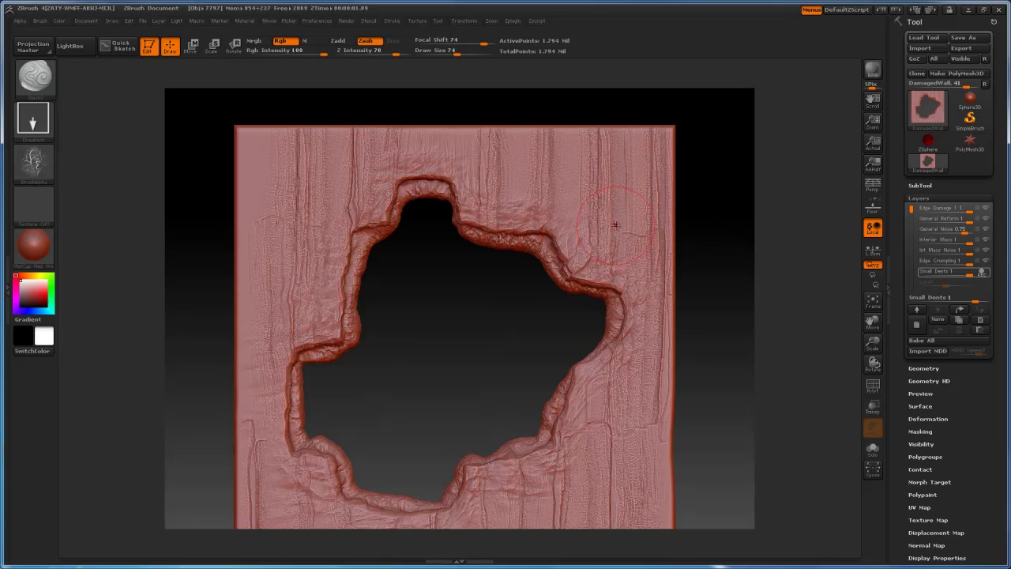
- Stamp subtractive crack dents at Z Intensity 22 on the wall face right of and below the opening
left_click_drag(605, 210, 633, 248)
left_click_drag(714, 323, 708, 195, "alt")
left_click_drag(594, 285, 637, 359)
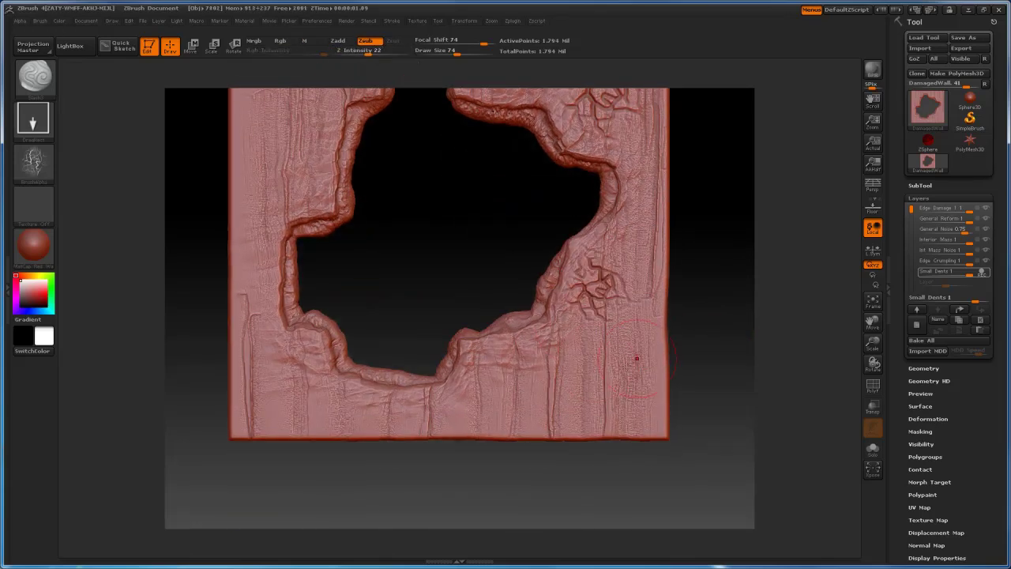
left_click_drag(532, 360, 551, 392)
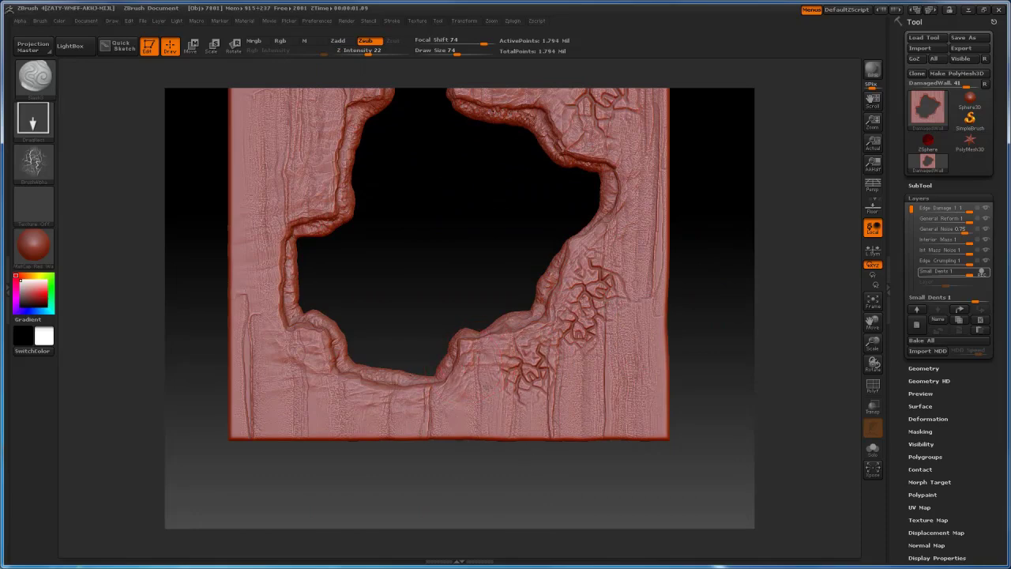
left_click_drag(730, 211, 712, 227, "alt")
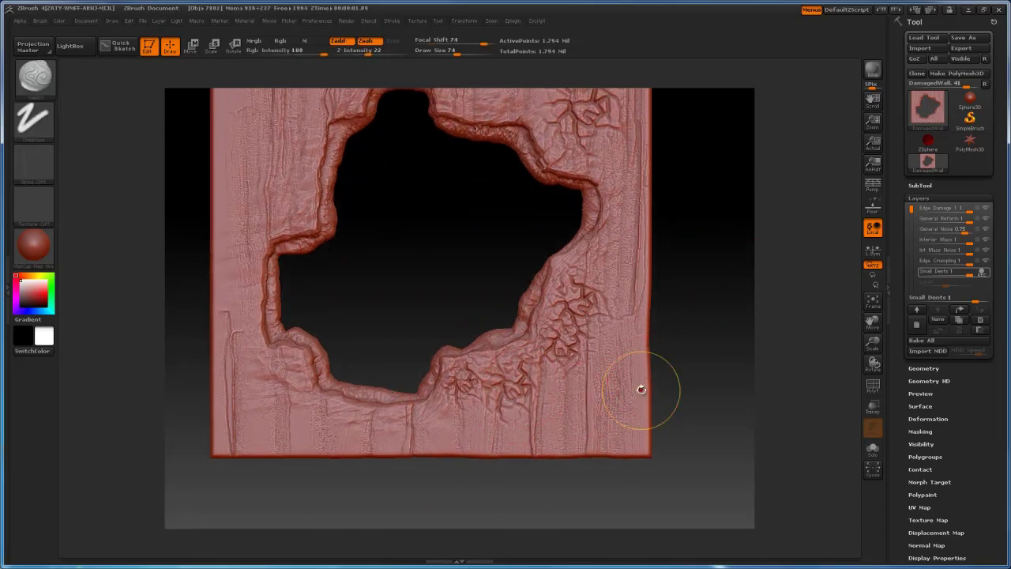
- Switch the Standard brush to Alpha 24, stamp a rough dent on the wall face left of the opening's top and undo the extra stamp
left_click_drag(761, 194, 766, 237, "alt")
left_click(35, 166)
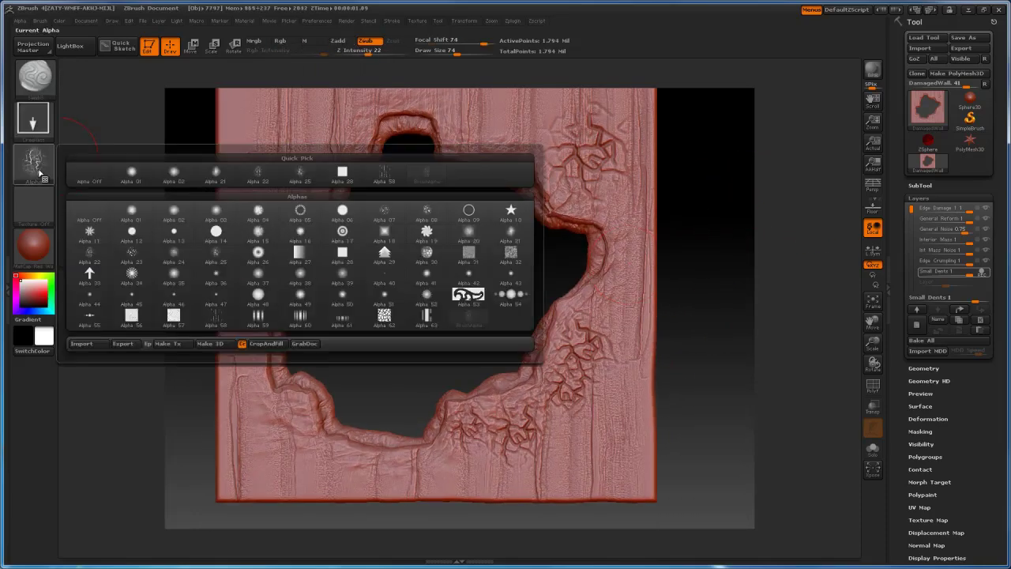
left_click(174, 254)
left_click_drag(274, 159, 288, 188)
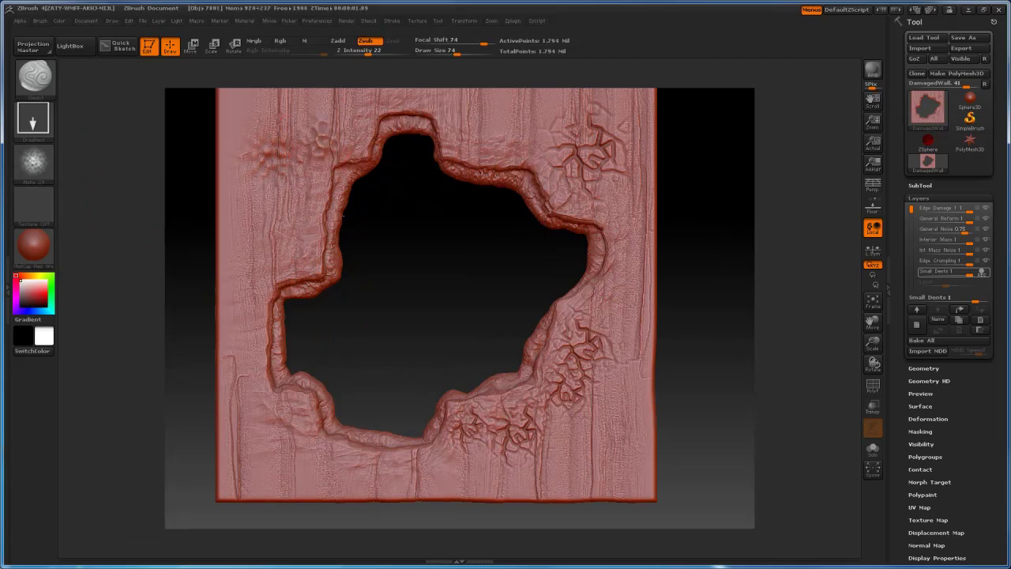
key("ctrl+z")
key("ctrl+z")
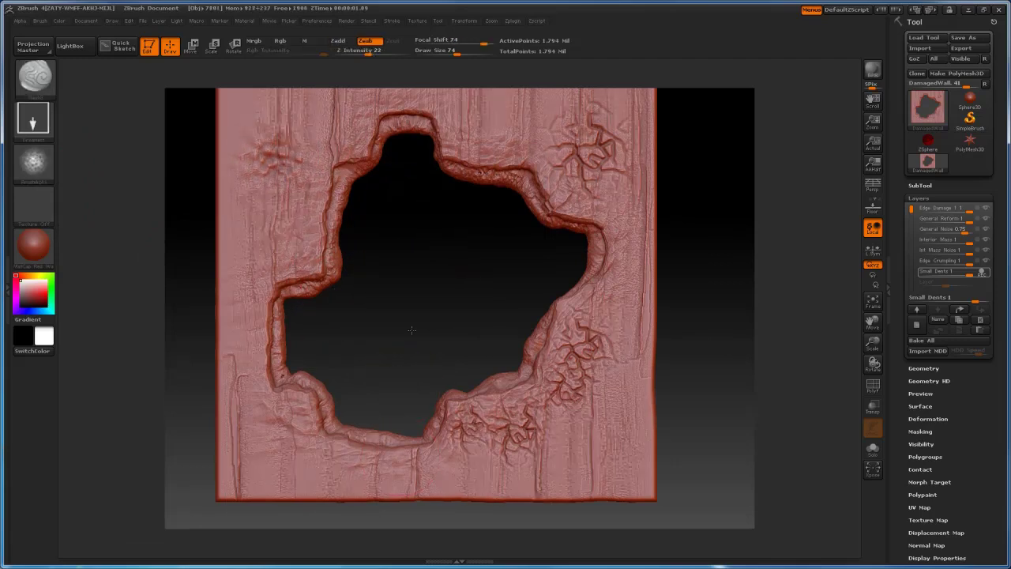
- Stamp subtractive Alpha 24 dents on the wall face near the opening's lower-left and lower-right corners
left_click_drag(413, 330, 427, 250, "alt")
left_click_drag(289, 388, 317, 452)
left_click_drag(282, 352, 324, 437)
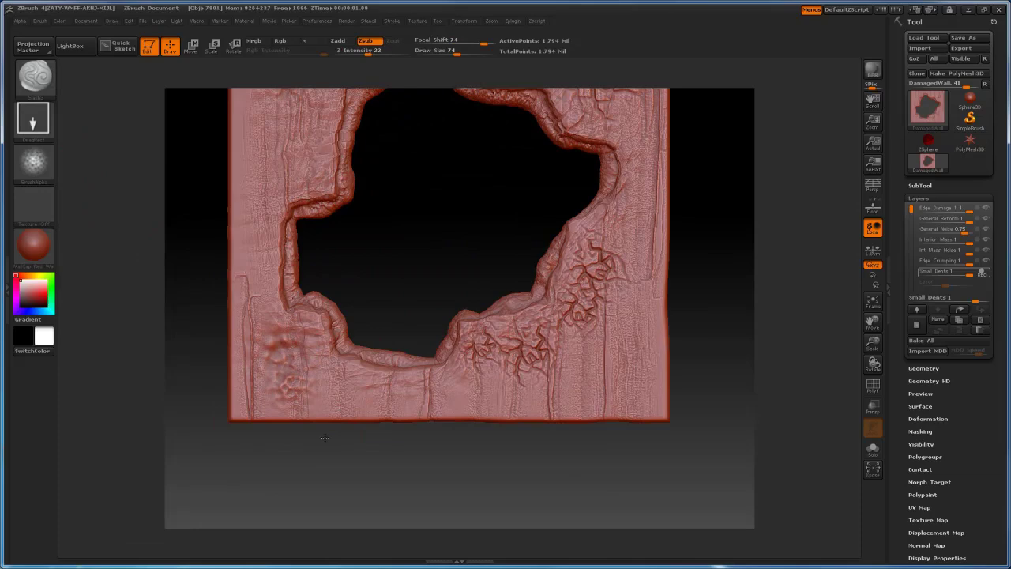
key("ctrl+z")
left_click_drag(523, 356, 541, 455)
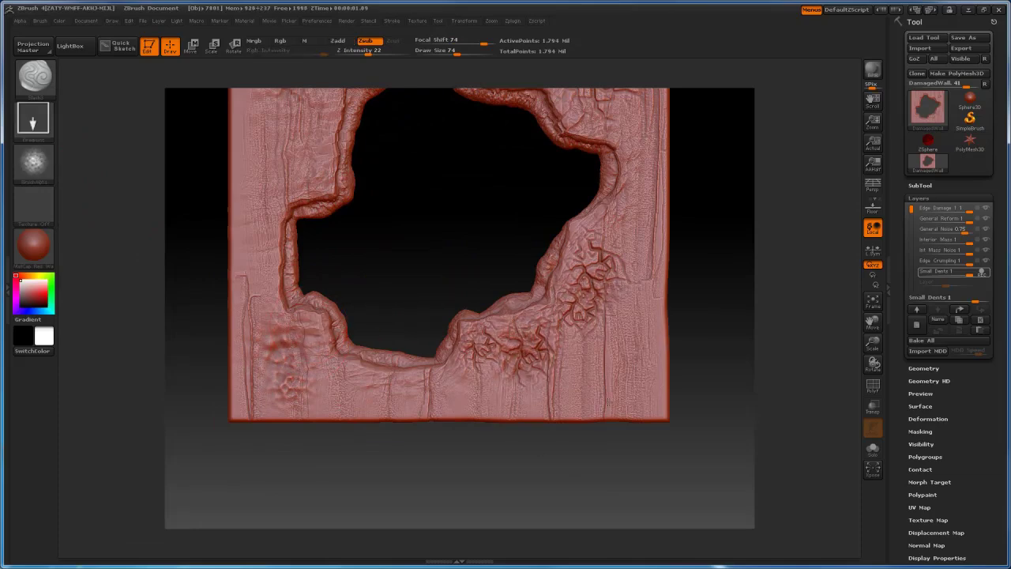
left_click_drag(619, 444, 429, 300)
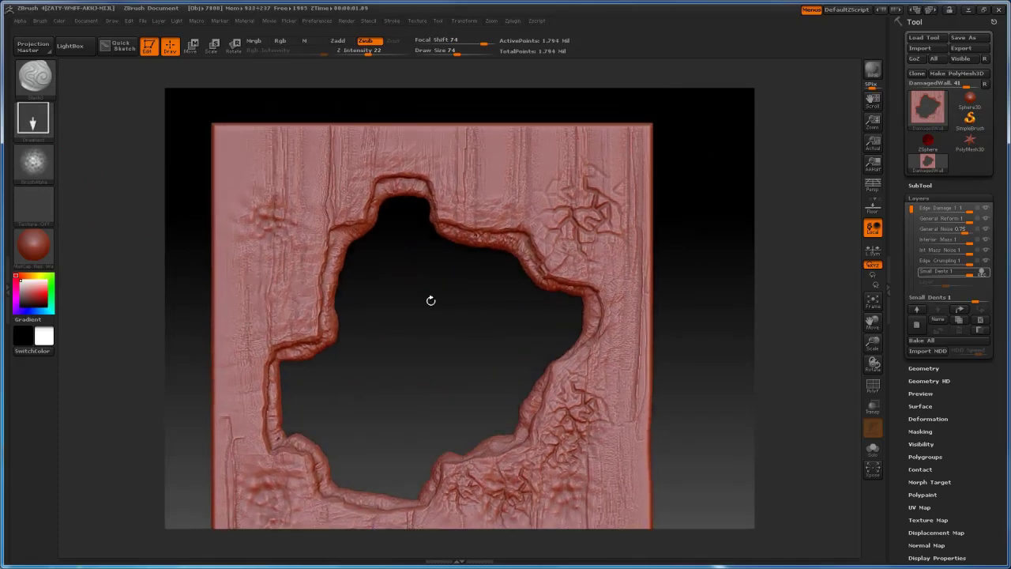
- Try Alpha 08 dents on the wall face above and beside the opening, undoing each stamp
left_click(33, 163)
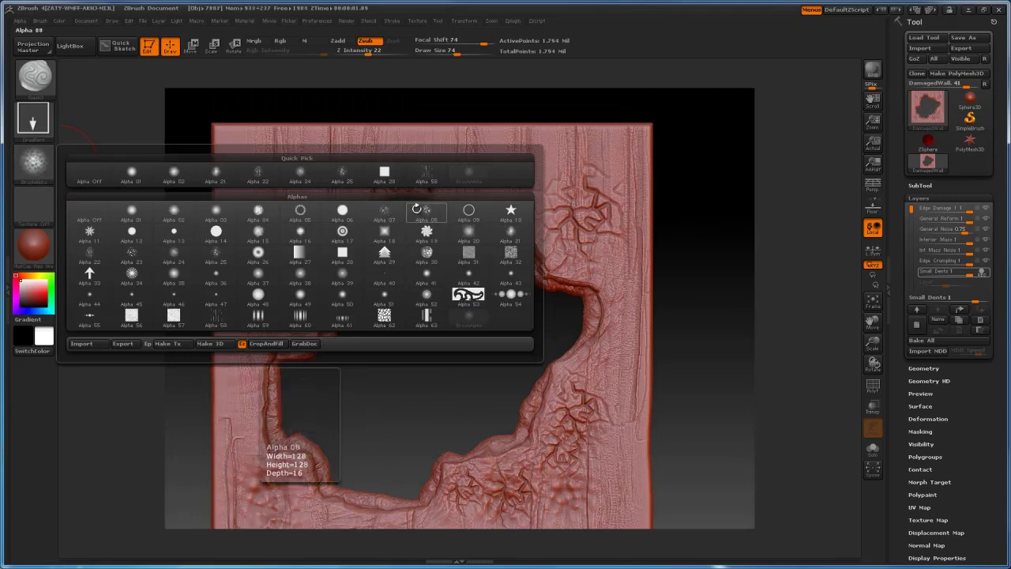
left_click(417, 208)
left_click_drag(527, 175, 544, 273)
key("ctrl+z")
left_click_drag(483, 188, 490, 300)
key("ctrl+z")
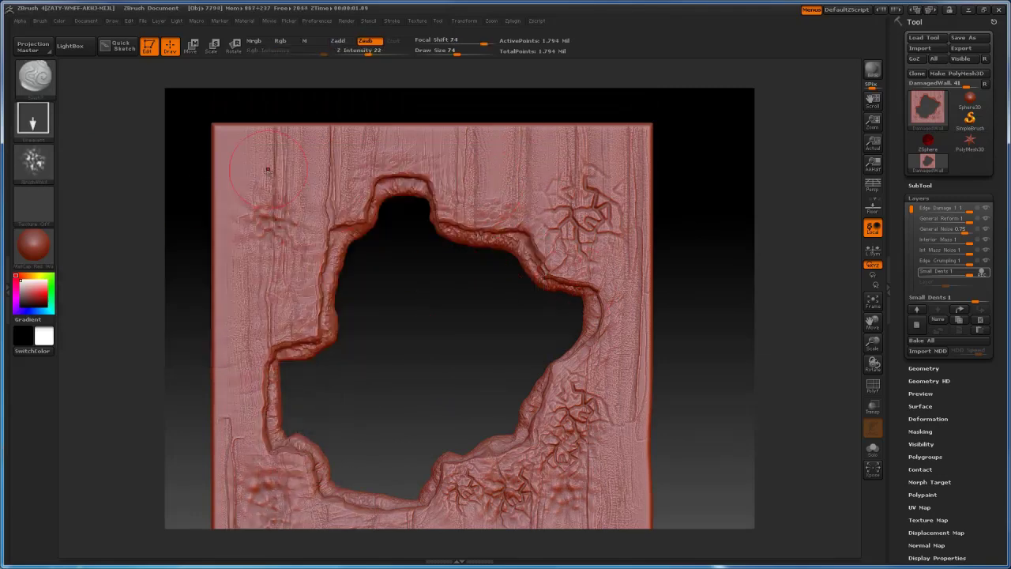
left_click_drag(243, 195, 250, 269)
key("ctrl+z")
- Switch to the cobblestone Alpha 62, undo the large test stamp and stamp a small dent left of the opening at Z Intensity 12
left_click(33, 163)
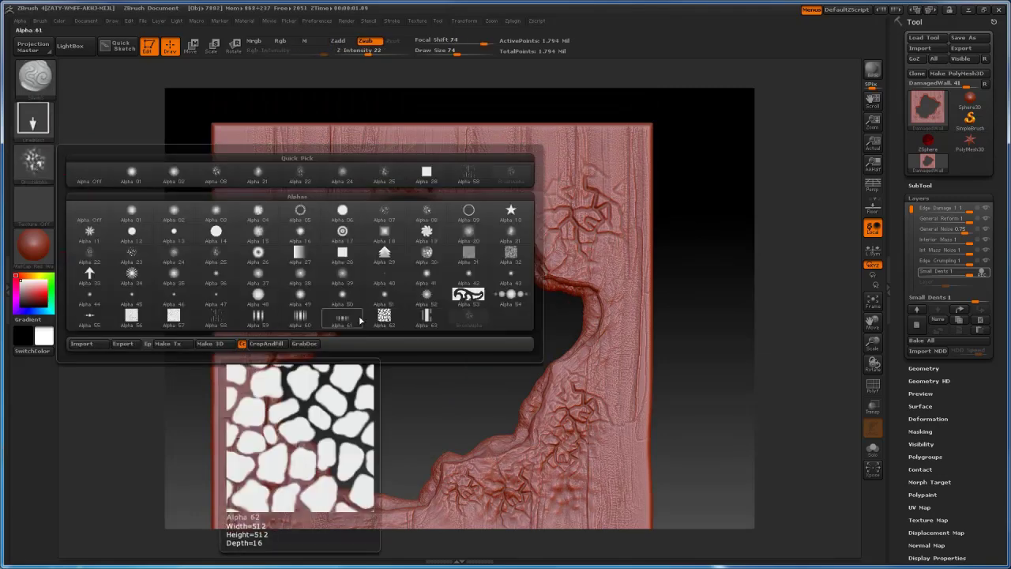
left_click(353, 318)
left_click_drag(285, 188, 361, 334)
key("ctrl+z")
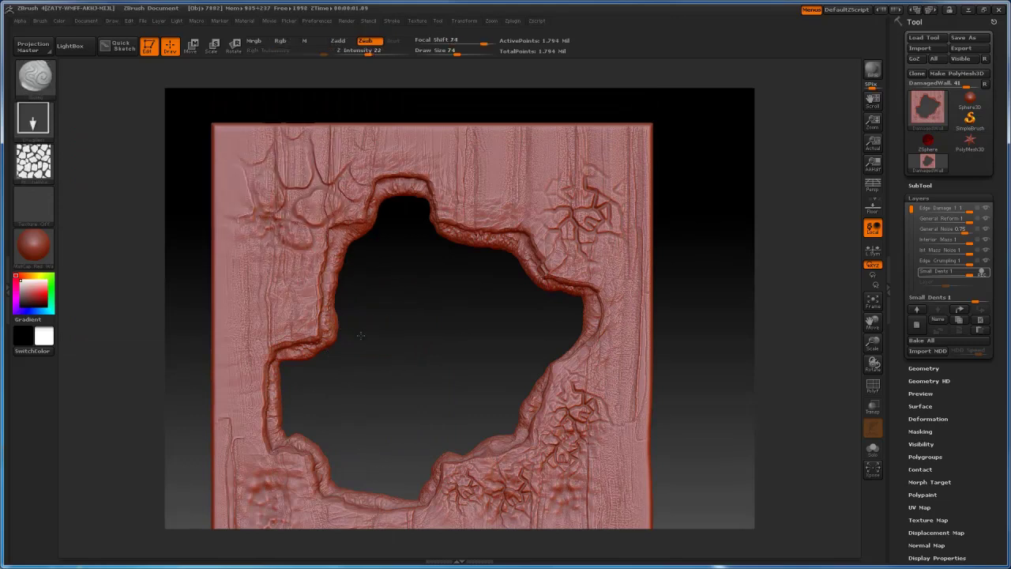
key("ctrl+z")
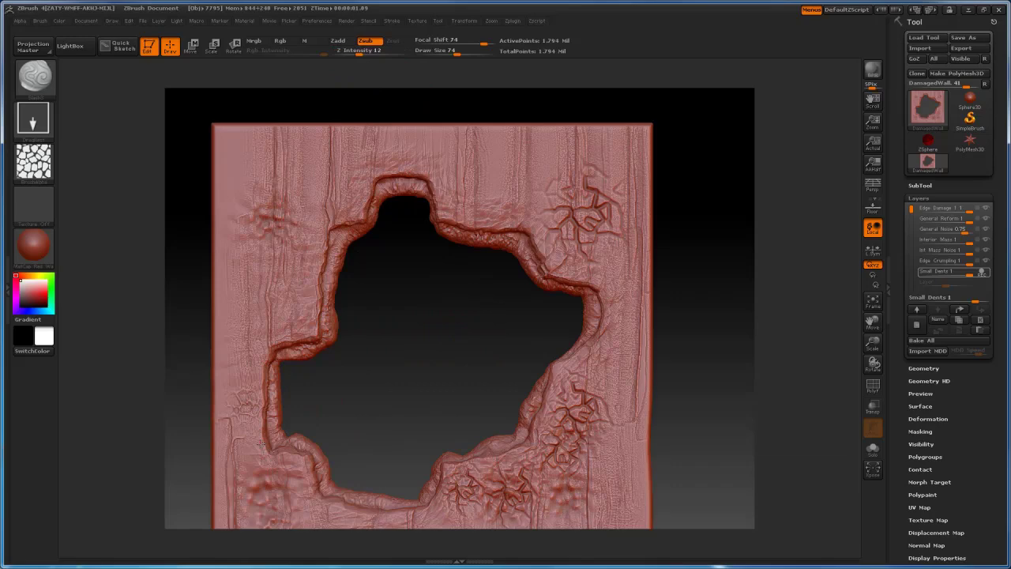
left_click_drag(426, 367, 424, 323, "alt")
- Switch the Standard brush to Alpha 04 and stamp shallow dents on the wall face at Z Intensity 12
left_click(33, 162)
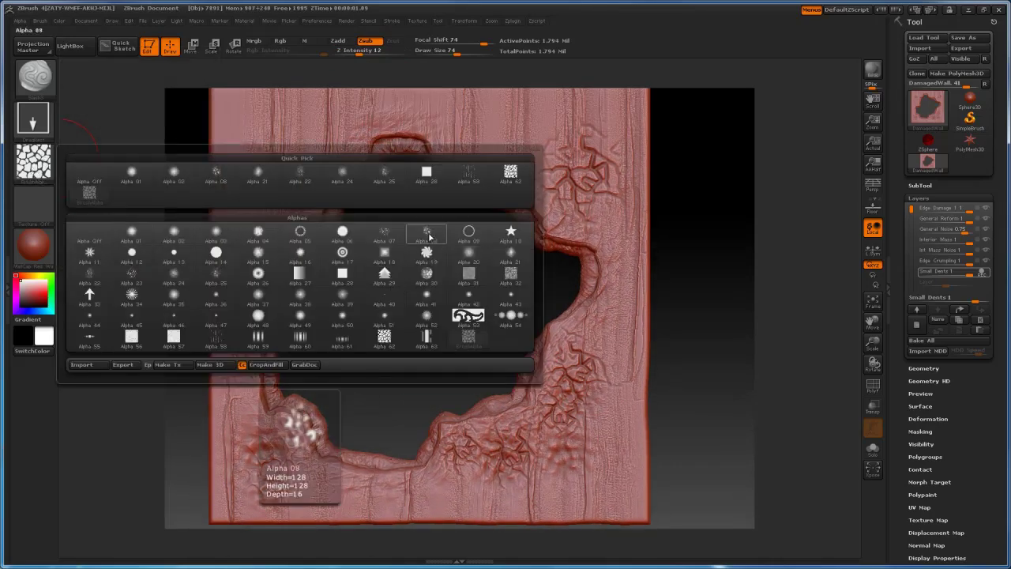
left_click(258, 234)
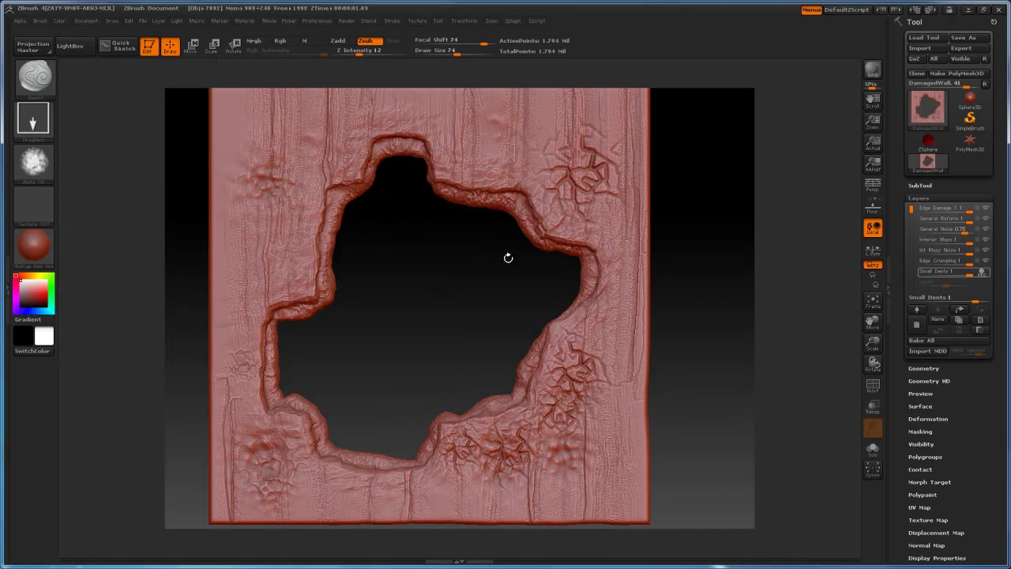
left_click_drag(693, 403, 668, 235, "alt")
left_click_drag(460, 404, 604, 460, "alt")
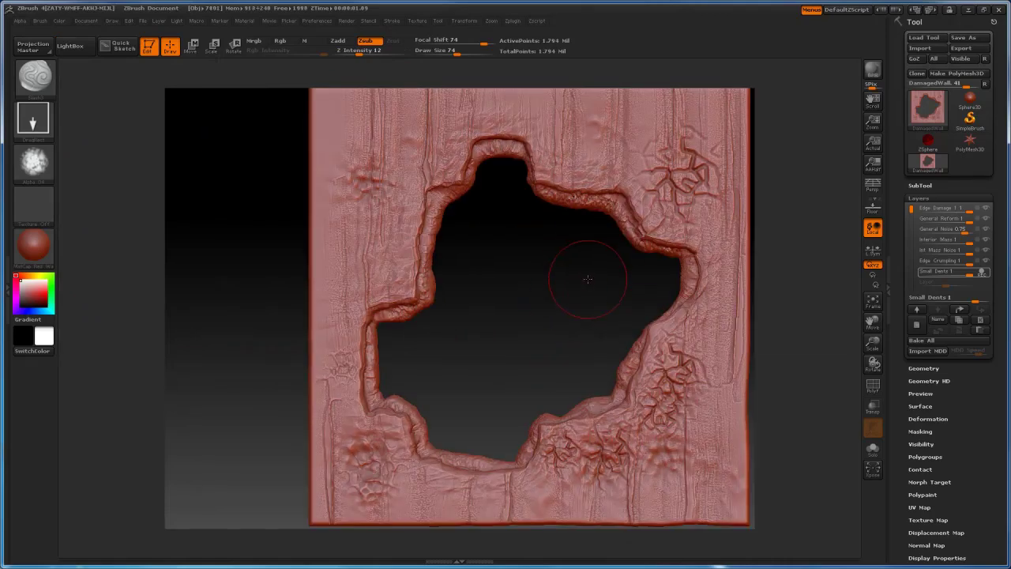
left_click_drag(587, 279, 570, 322, "alt")
- Choose a cellular crack alpha and stamp shallow cracked patches on the wall face around the opening
left_click(33, 162)
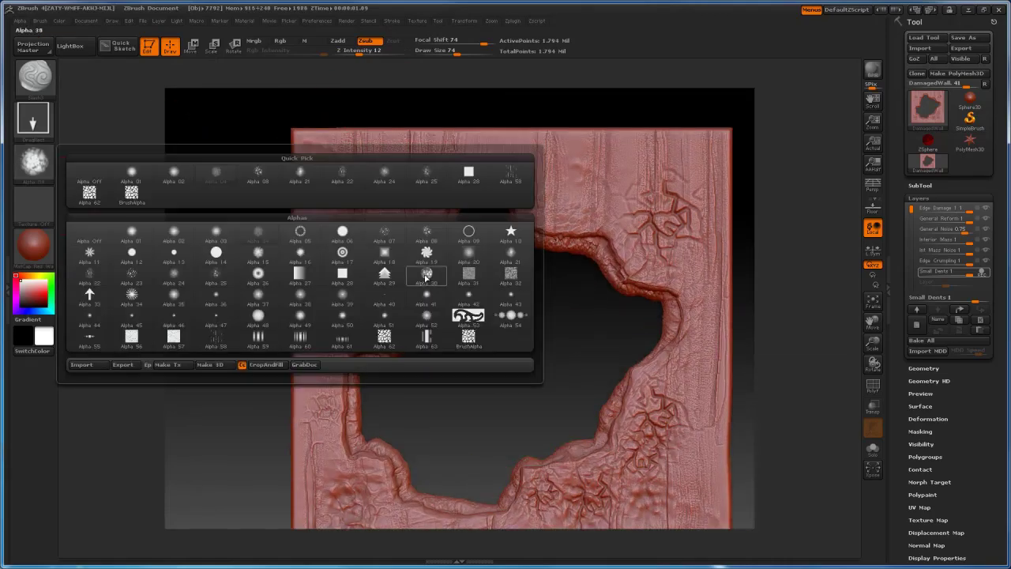
left_click(234, 277)
left_click_drag(418, 412, 442, 407)
mouse_move(568, 190)
left_mouse_down()
mouse_move(443, 301)
mouse_move(472, 270)
mouse_move(556, 339)
left_mouse_up()
left_click_drag(495, 429, 499, 301, "alt")
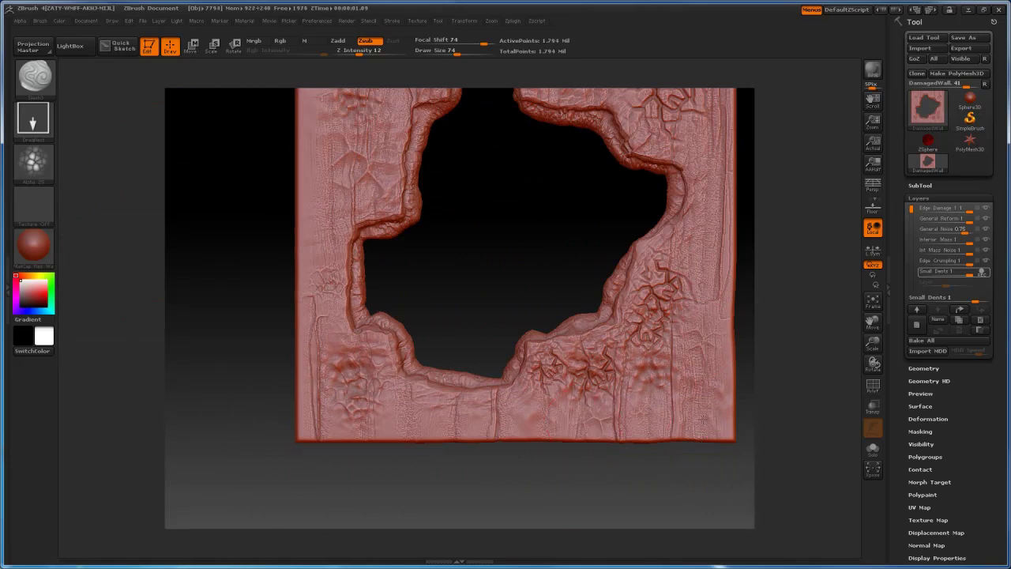
- Set the Small Dents layer's intensity to 0.5 with recording off, and toggle its visibility to compare the wall
left_click_drag(502, 229, 544, 304)
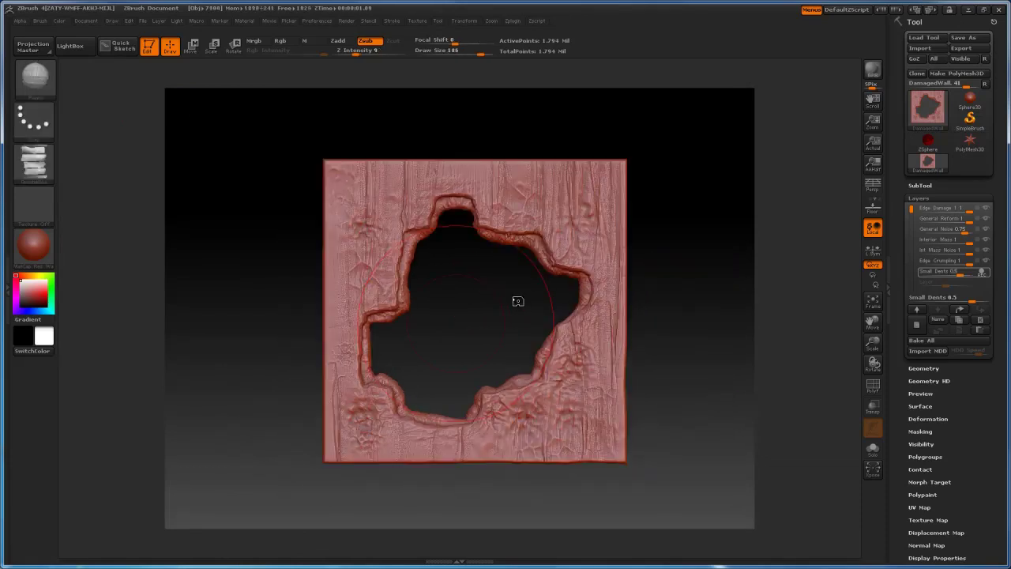
left_click_drag(456, 324, 702, 366)
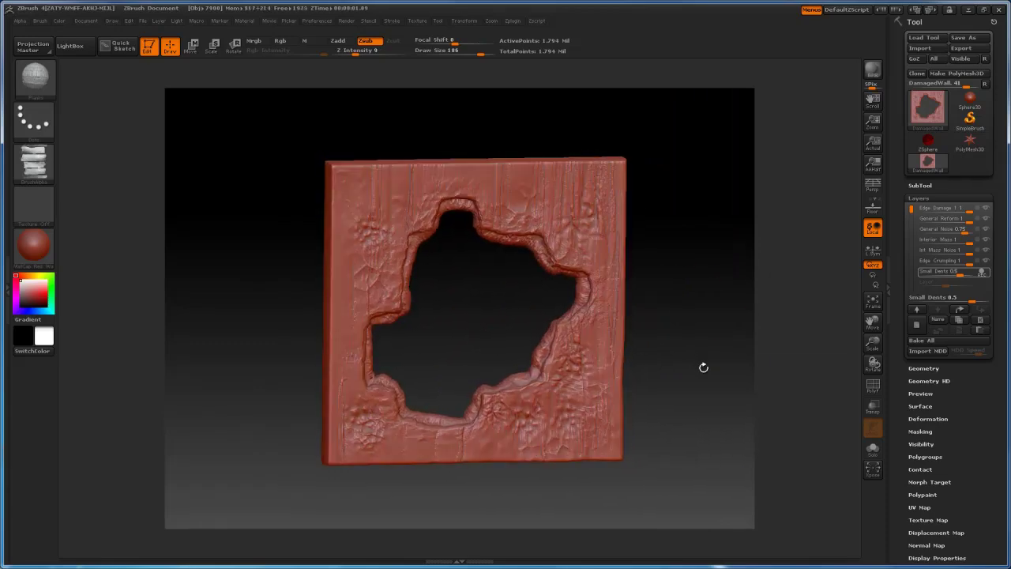
left_click(940, 271)
mouse_move(755, 318)
left_mouse_down()
mouse_move(688, 324)
mouse_move(707, 334)
mouse_move(693, 342)
left_mouse_up()
left_click(941, 273)
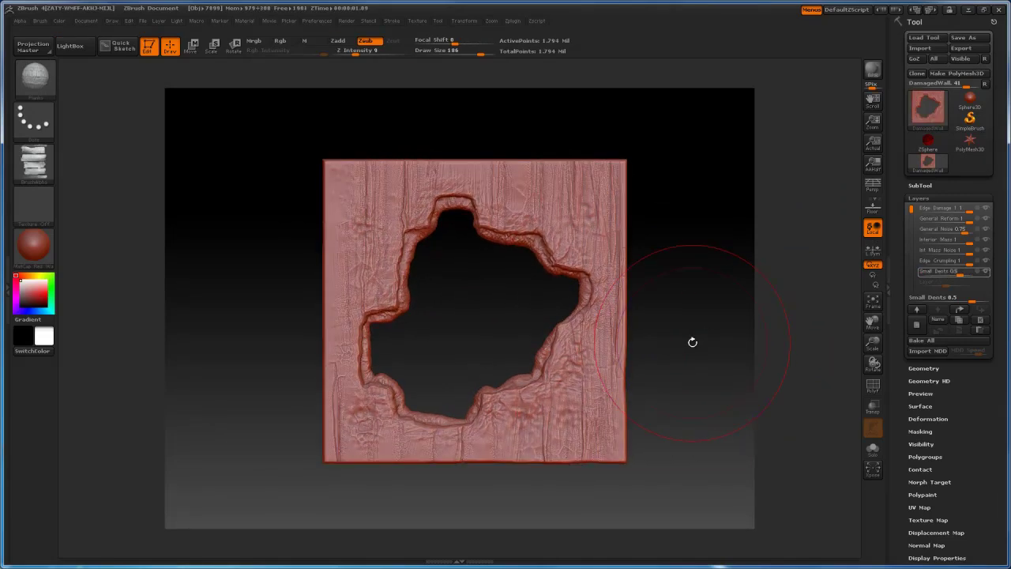
left_click(986, 272)
left_click(986, 272)
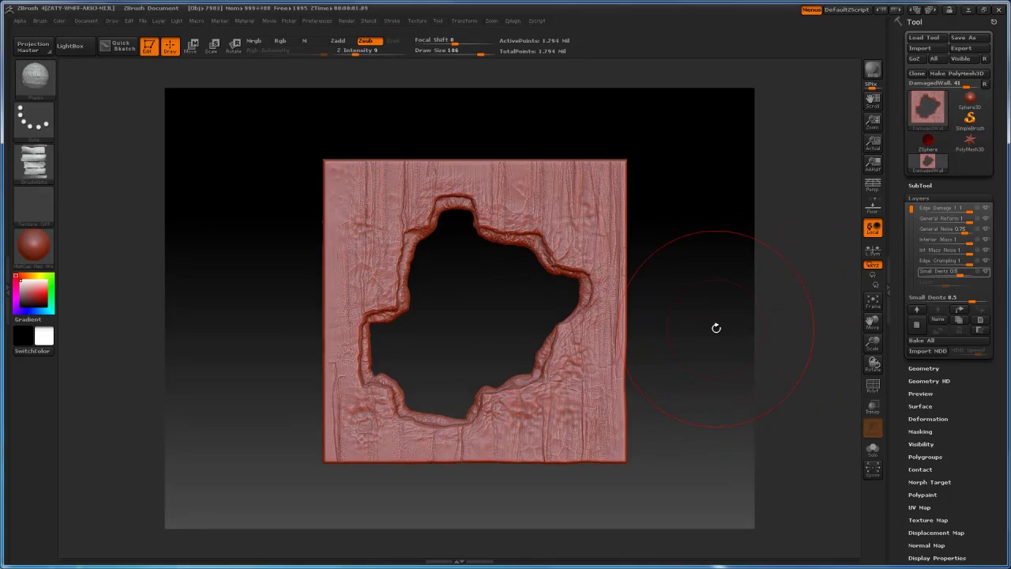
- Check the wall's polygon count and divide the mesh once more to subdivision level 8
mouse_move(928, 119)
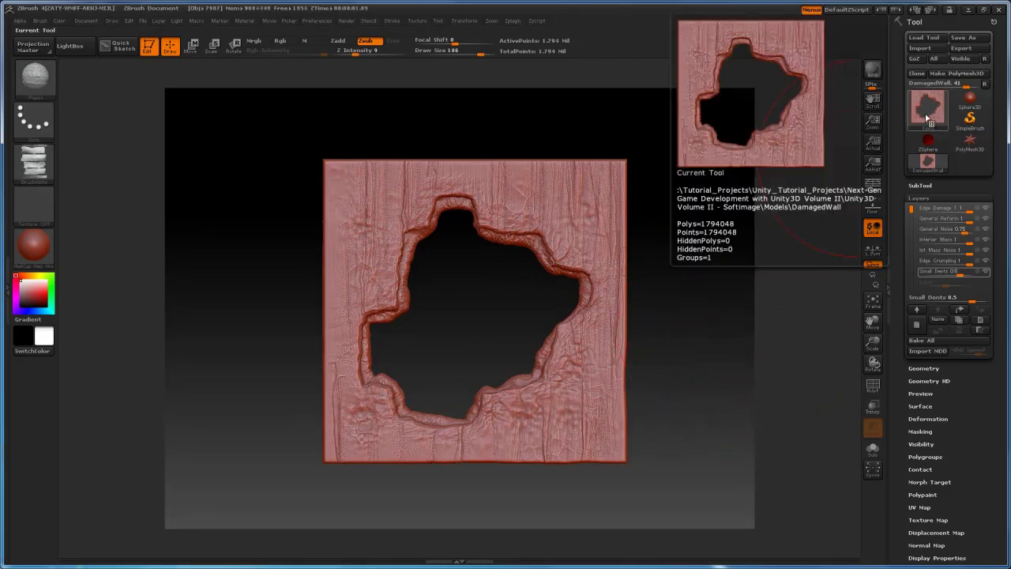
left_click_drag(690, 313, 702, 253)
left_click_drag(701, 253, 709, 335, "alt")
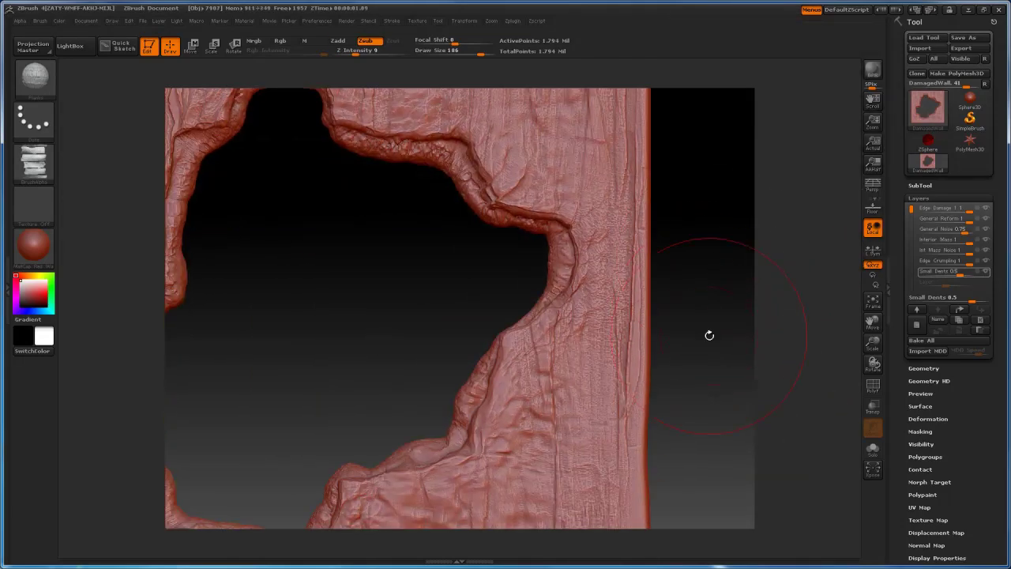
left_click_drag(336, 362, 387, 408, "alt")
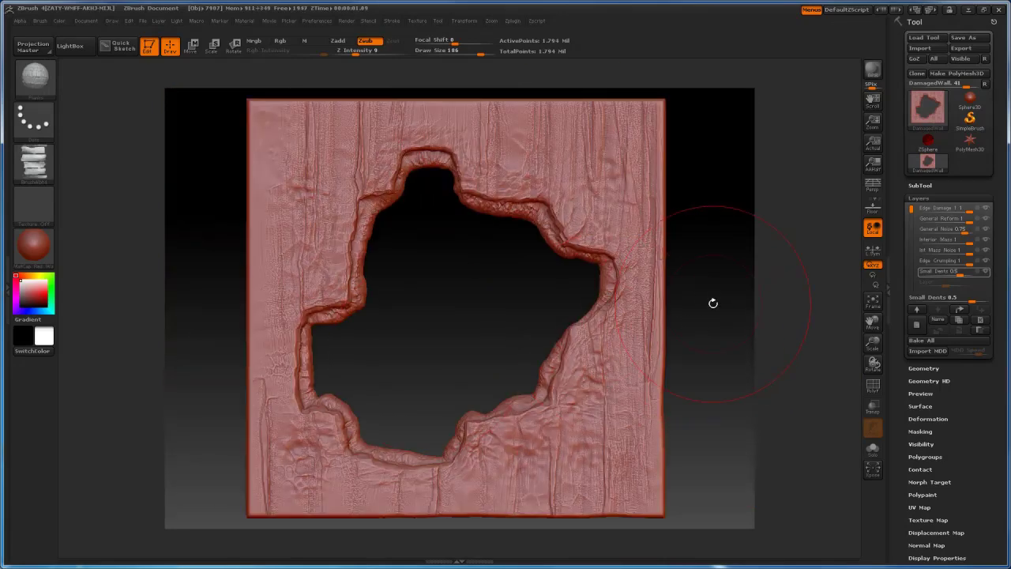
left_click(919, 199)
left_click(924, 211)
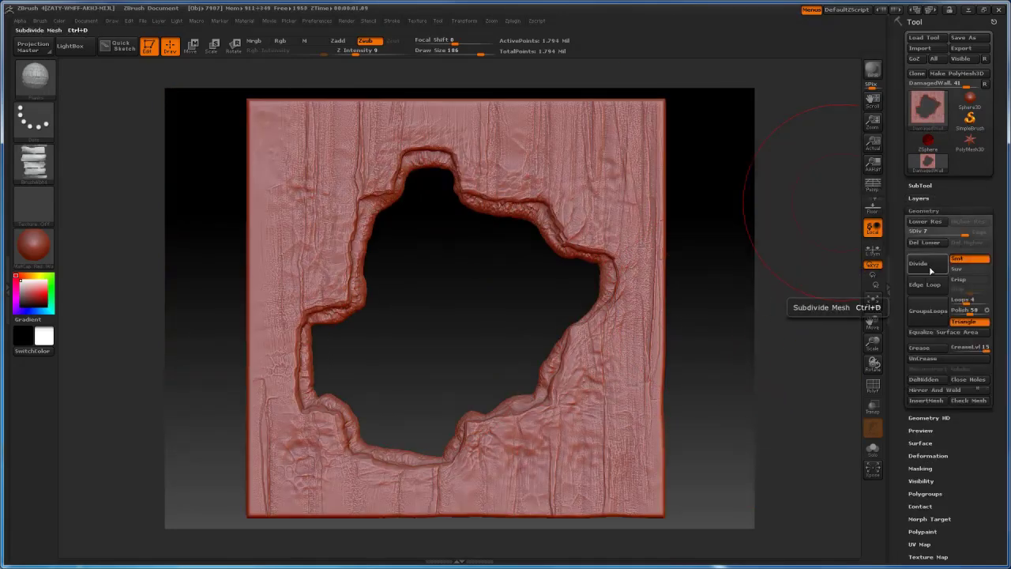
mouse_move(937, 120)
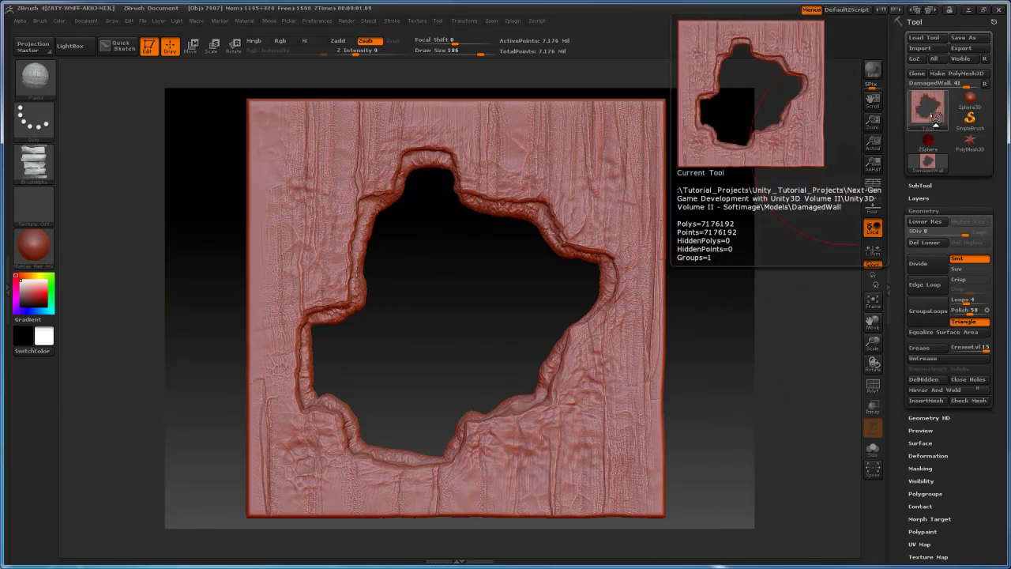
- Examine the divided wall's polygon density with the wireframe toggled on and off, and frame the whole mesh
left_click_drag(697, 380, 727, 353)
key("shift+f")
key("shift+f")
key("f")
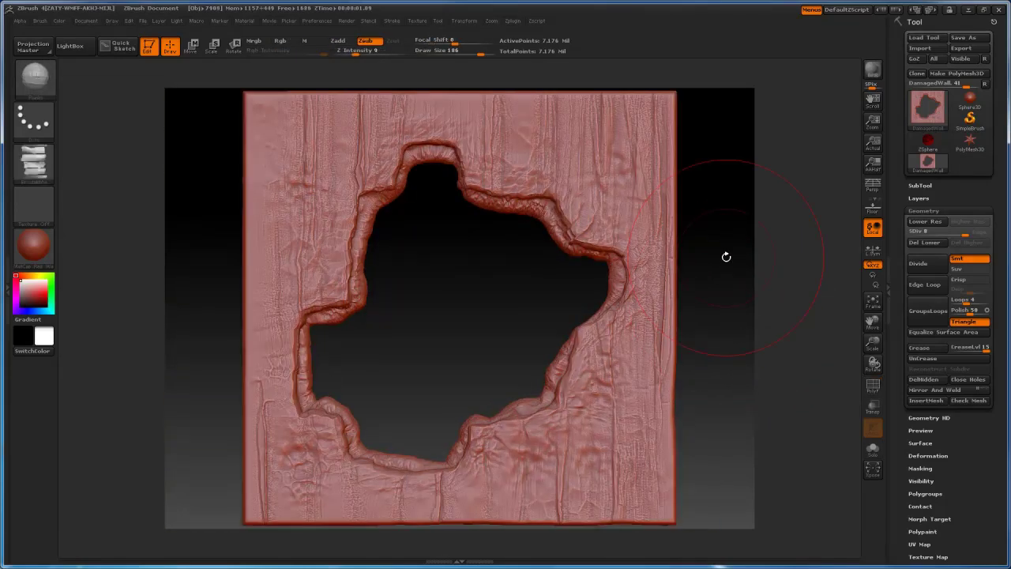
- Compare the wall at subdivision levels 1 and 8 with the polygon wireframe shown, finishing at level 8 with the wireframe hidden
left_click(910, 234)
left_click_drag(735, 270, 763, 271)
left_click_drag(613, 305, 491, 318)
key("shift+f")
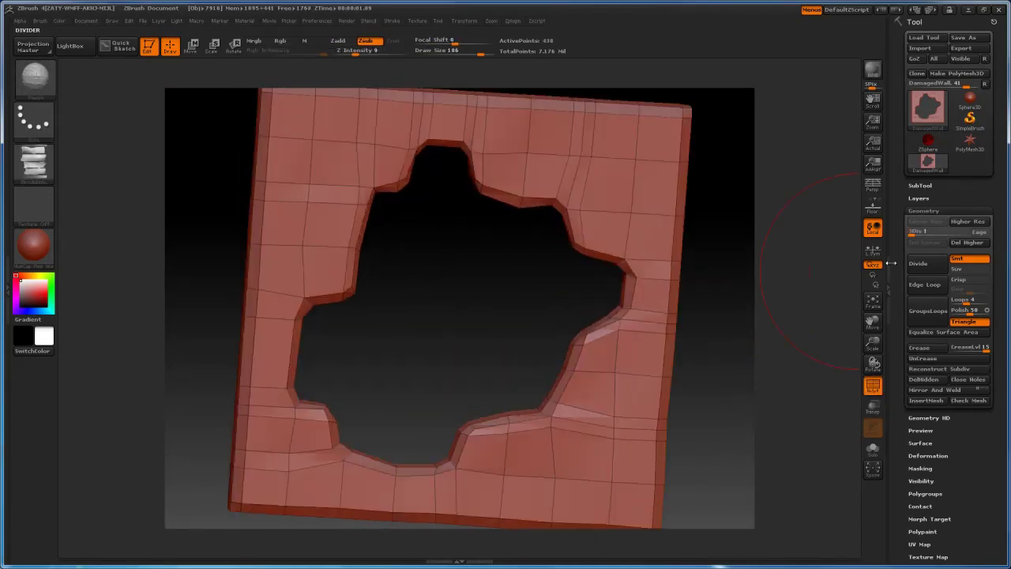
left_click(966, 233)
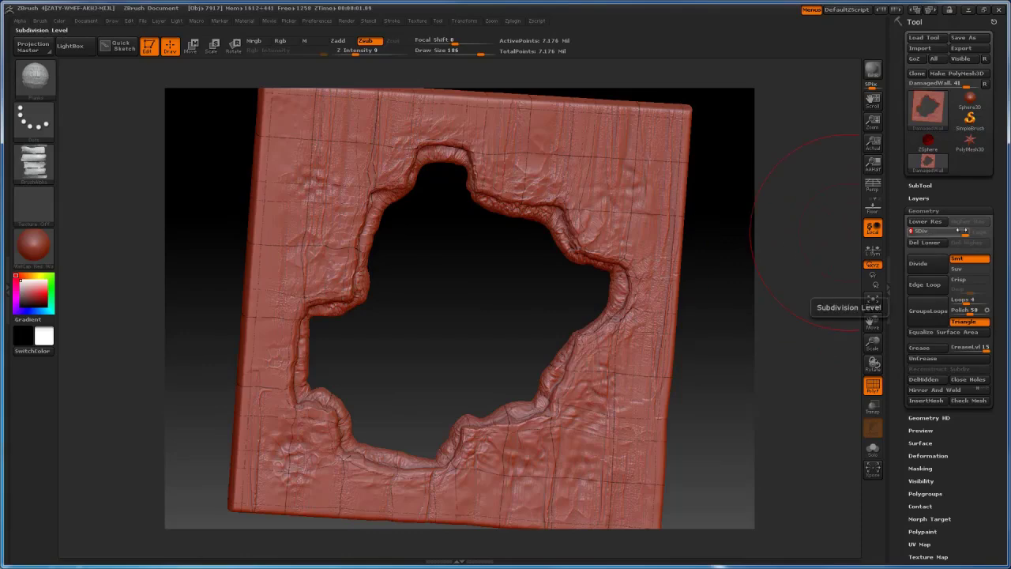
left_click(910, 233)
mouse_move(712, 309)
left_mouse_down("shift")
mouse_move(524, 295)
mouse_move(577, 296)
mouse_move(506, 280)
mouse_move(519, 300)
mouse_move(577, 302)
left_mouse_up("shift")
left_click(965, 233)
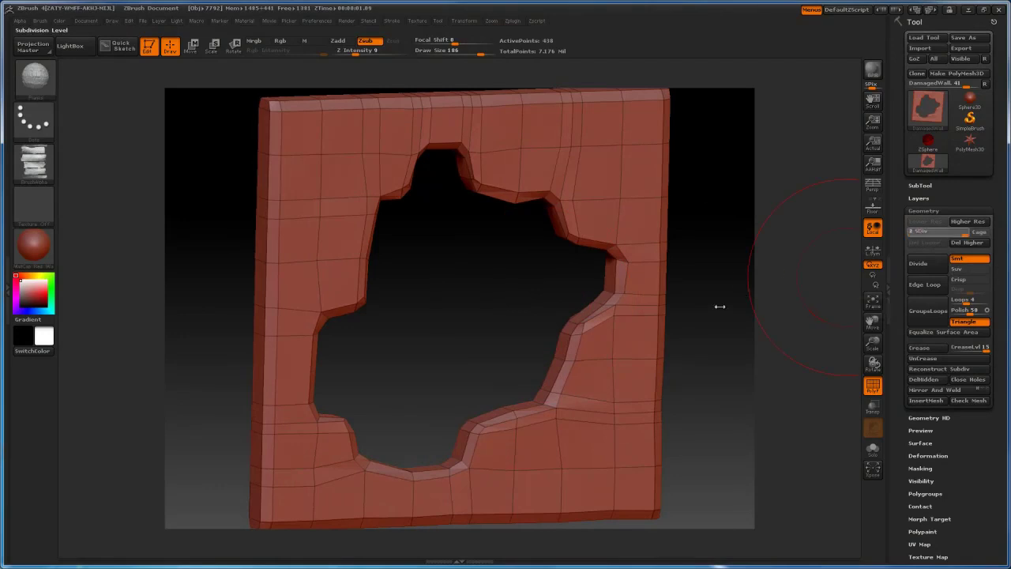
left_click_drag(719, 307, 717, 308)
key("shift+f")
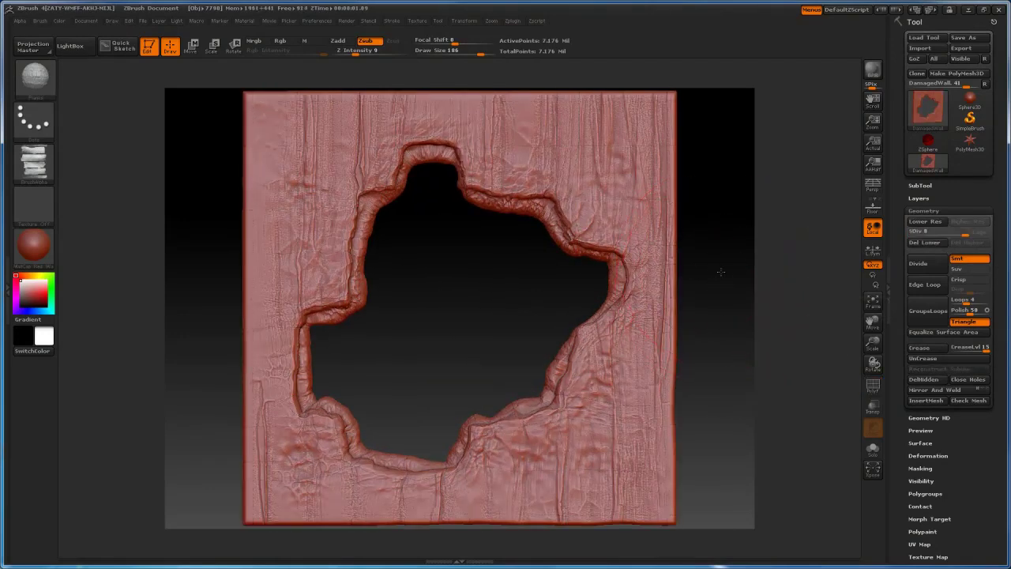
- Export the level 8 wall mesh in OBJ format to the Models folder as DamagedWall_from_ZBrush
left_click_drag(718, 268, 719, 282, "alt")
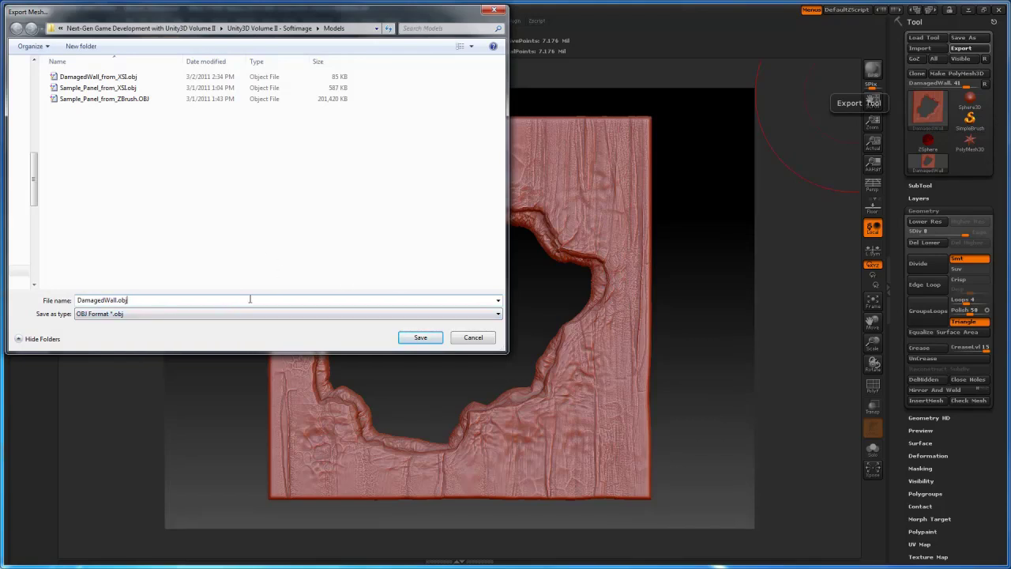
key("BackSpace")
key("BackSpace")
key("BackSpace")
key("BackSpace")
type("_from_ZBrush")
key("Return")
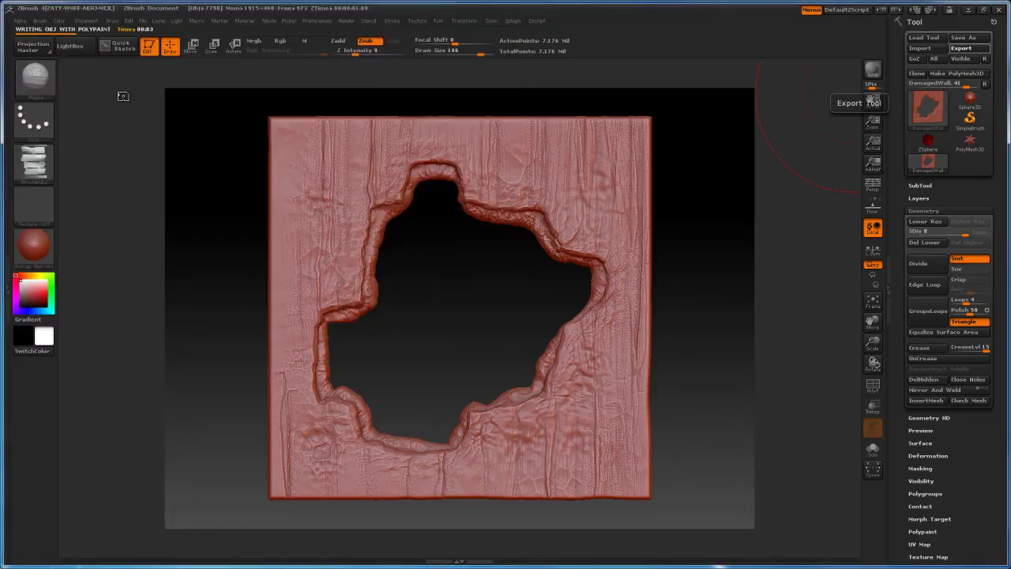